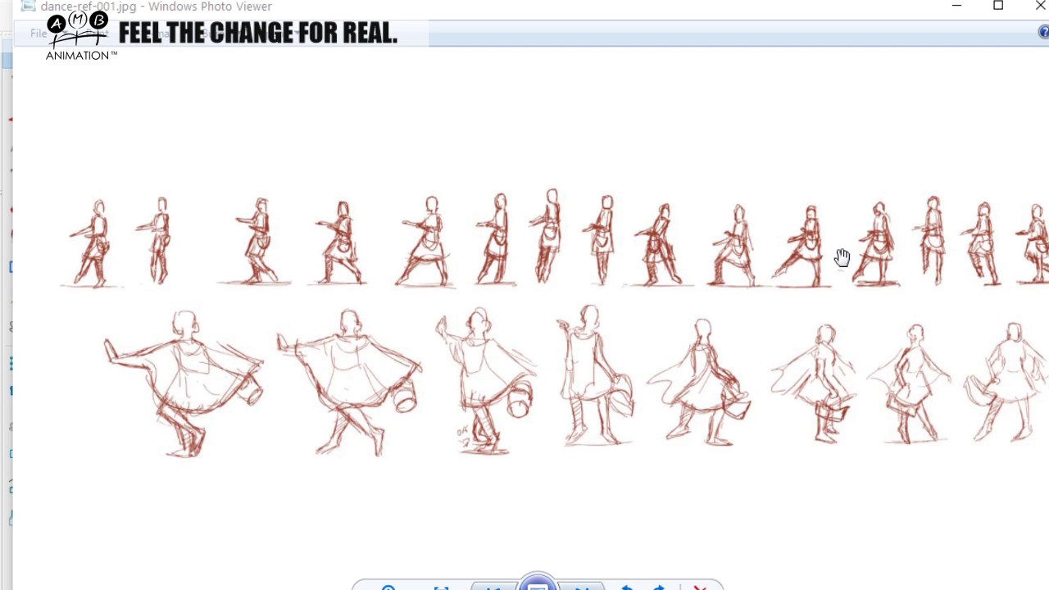
Put away the dance reference image and view the full-figure dance drawings along the storyboard timeline
{"action": "left_click", "coordinate": [956, 11]}
{"action": "left_click", "coordinate": [221, 522]}
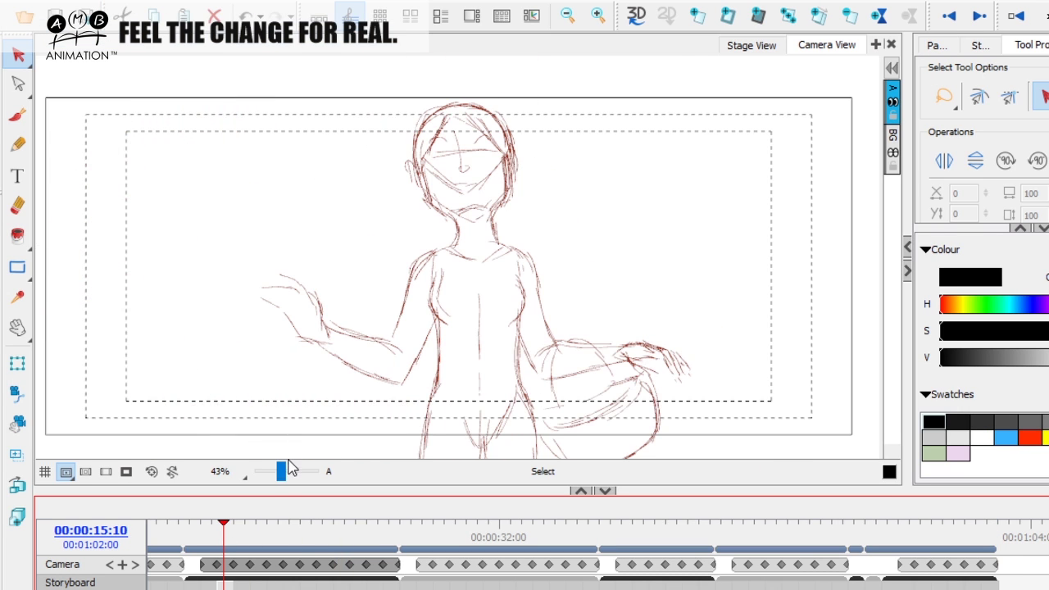
{"action": "left_click_drag", "start_coordinate": [288, 463], "coordinate": [274, 471]}
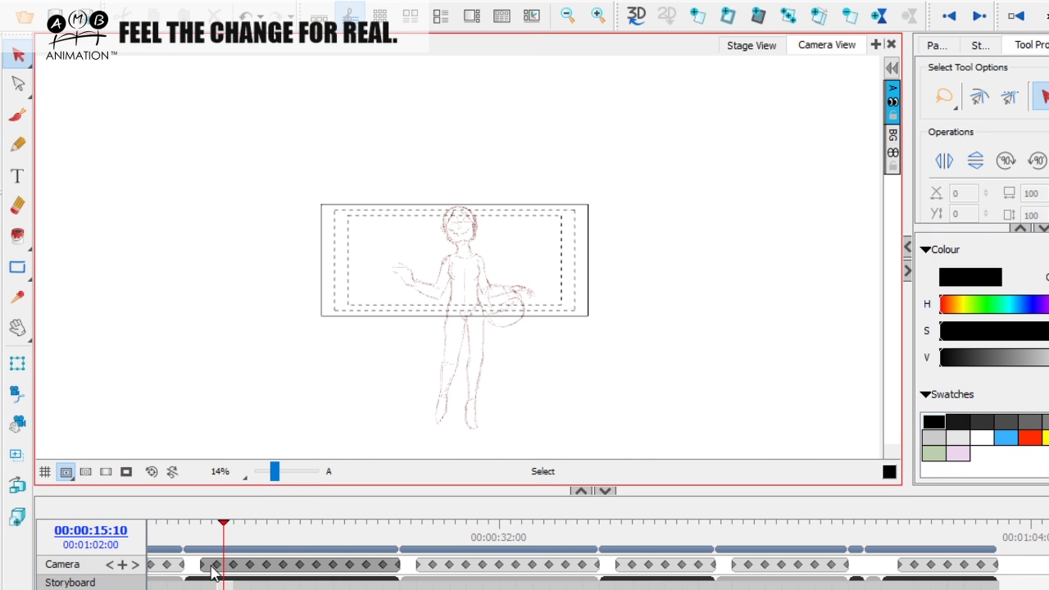
{"action": "mouse_move", "coordinate": [206, 528]}
{"action": "left_mouse_down"}
{"action": "mouse_move", "coordinate": [190, 531]}
{"action": "mouse_move", "coordinate": [382, 533]}
{"action": "mouse_move", "coordinate": [182, 544]}
{"action": "mouse_move", "coordinate": [227, 531]}
{"action": "mouse_move", "coordinate": [702, 531]}
{"action": "left_mouse_up"}
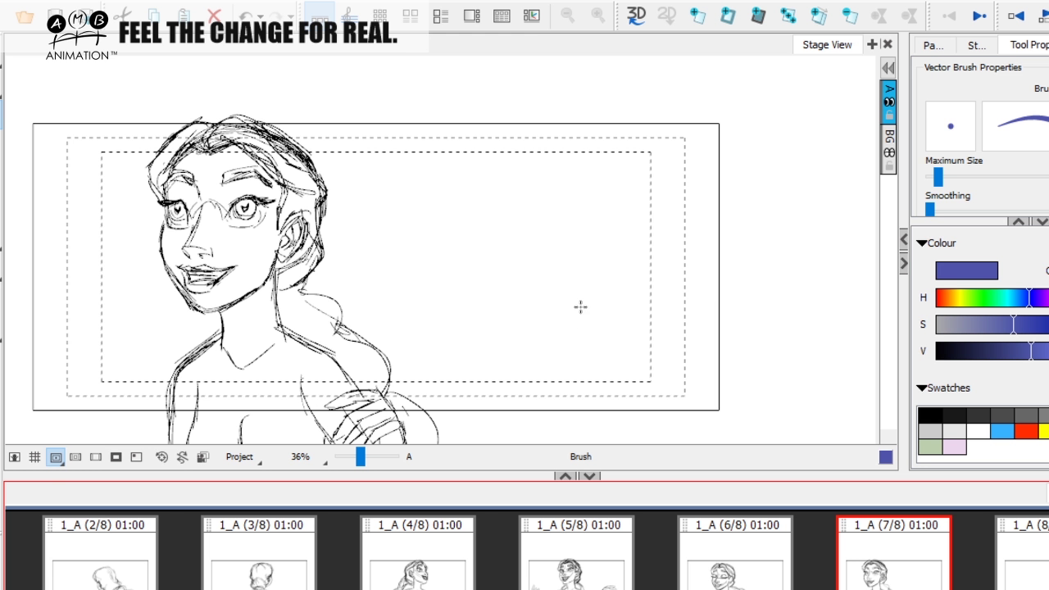
Check the portrait in panel 7/8 and the empty panel 8/8, and open panel 6/8 for drawing
{"action": "mouse_move", "coordinate": [609, 316]}
{"action": "left_mouse_down"}
{"action": "mouse_move", "coordinate": [535, 319]}
{"action": "mouse_move", "coordinate": [568, 333]}
{"action": "mouse_move", "coordinate": [544, 339]}
{"action": "left_mouse_up"}
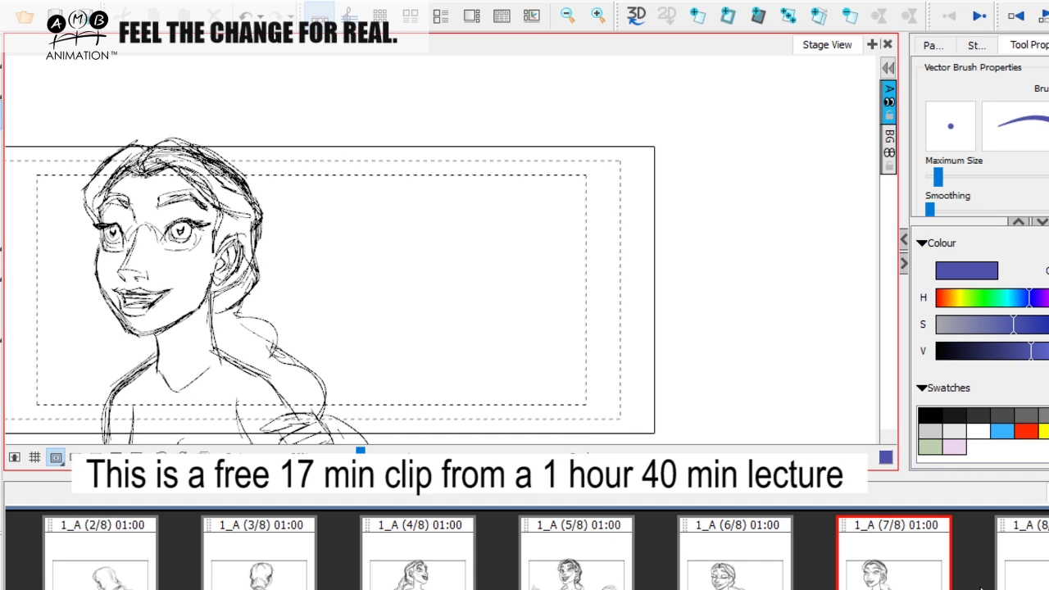
{"action": "left_click", "coordinate": [979, 578]}
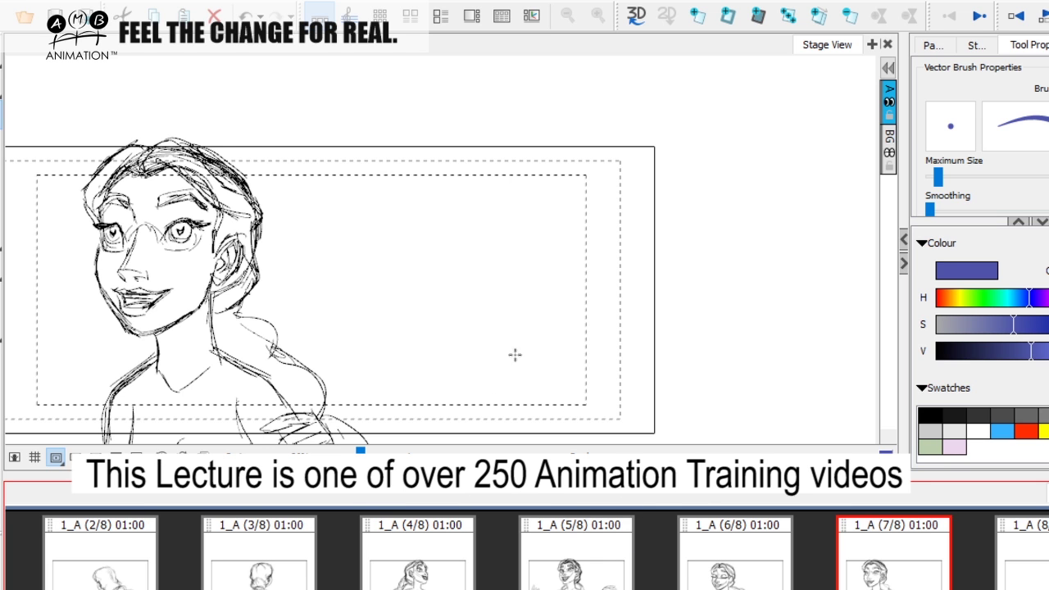
{"action": "mouse_move", "coordinate": [462, 345]}
{"action": "left_mouse_down"}
{"action": "mouse_move", "coordinate": [531, 346]}
{"action": "mouse_move", "coordinate": [533, 329]}
{"action": "left_mouse_up"}
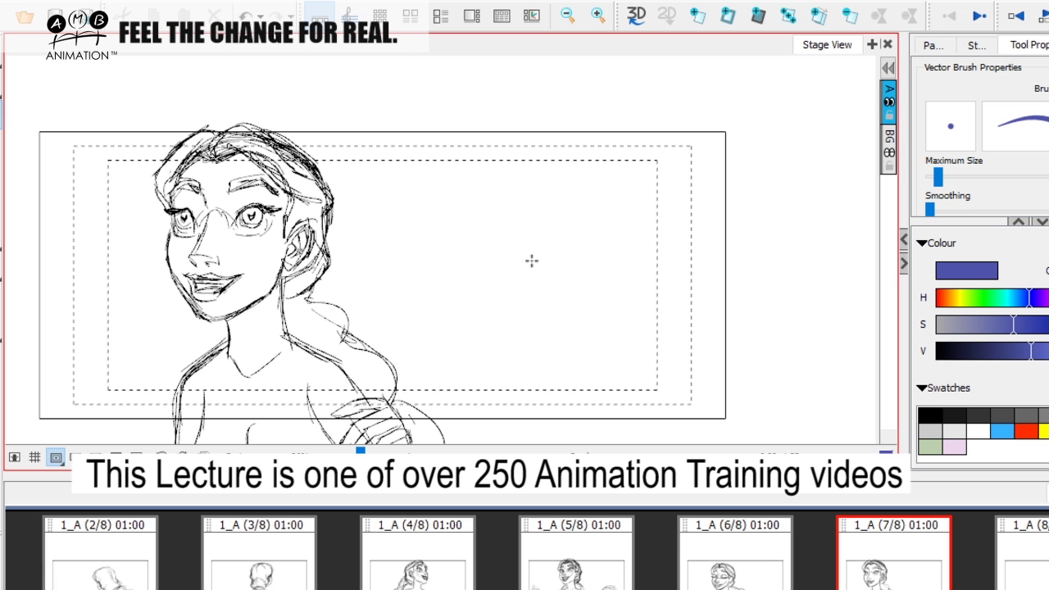
{"action": "mouse_move", "coordinate": [565, 352]}
{"action": "left_mouse_down"}
{"action": "mouse_move", "coordinate": [532, 358]}
{"action": "mouse_move", "coordinate": [534, 333]}
{"action": "mouse_move", "coordinate": [520, 363]}
{"action": "mouse_move", "coordinate": [500, 364]}
{"action": "left_mouse_up"}
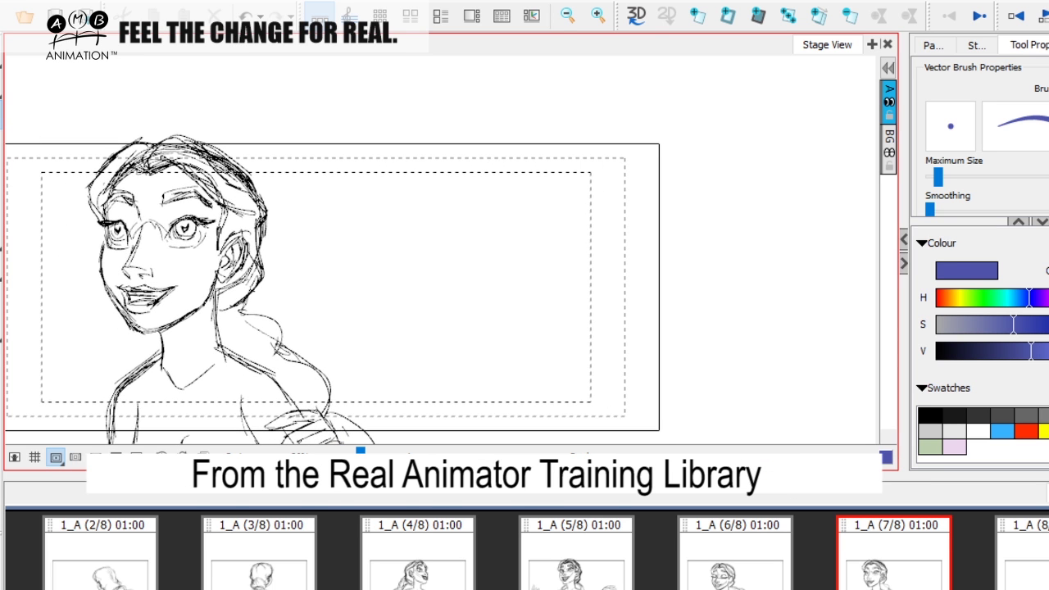
{"action": "left_click", "coordinate": [1000, 573]}
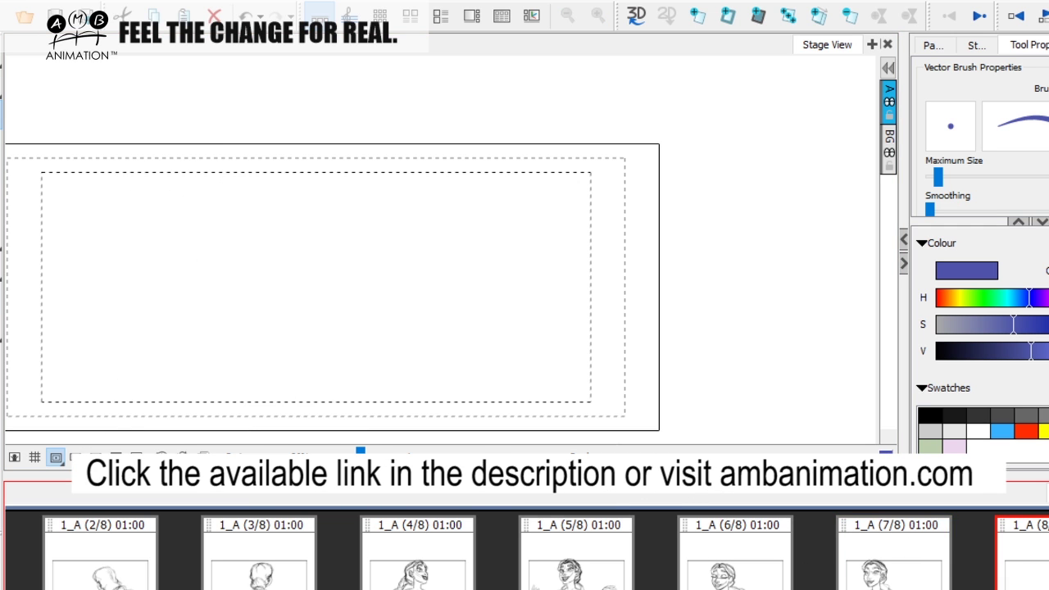
{"action": "left_click", "coordinate": [897, 576]}
{"action": "left_click", "coordinate": [736, 583]}
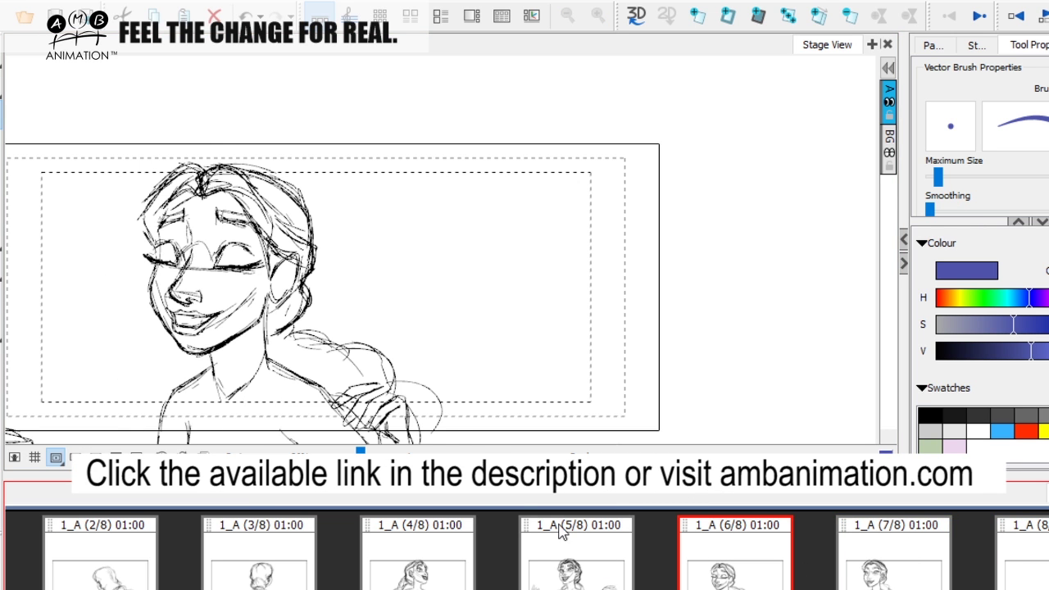
{"action": "mouse_move", "coordinate": [404, 336]}
{"action": "left_mouse_down"}
{"action": "mouse_move", "coordinate": [461, 277]}
{"action": "mouse_move", "coordinate": [458, 285]}
{"action": "mouse_move", "coordinate": [482, 279]}
{"action": "left_mouse_up"}
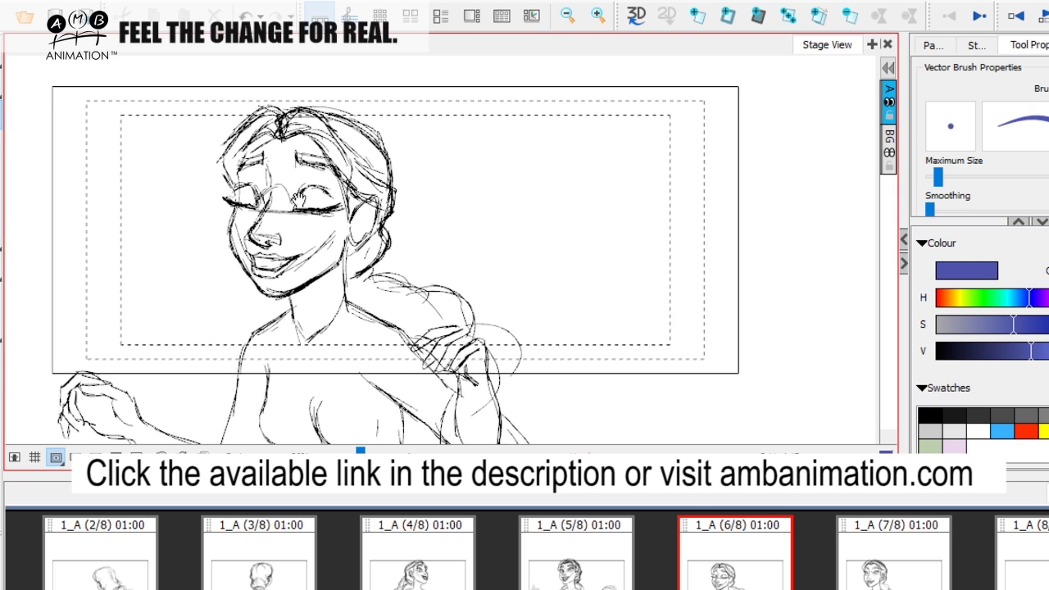
{"action": "left_click_drag", "start_coordinate": [233, 200], "coordinate": [285, 257]}
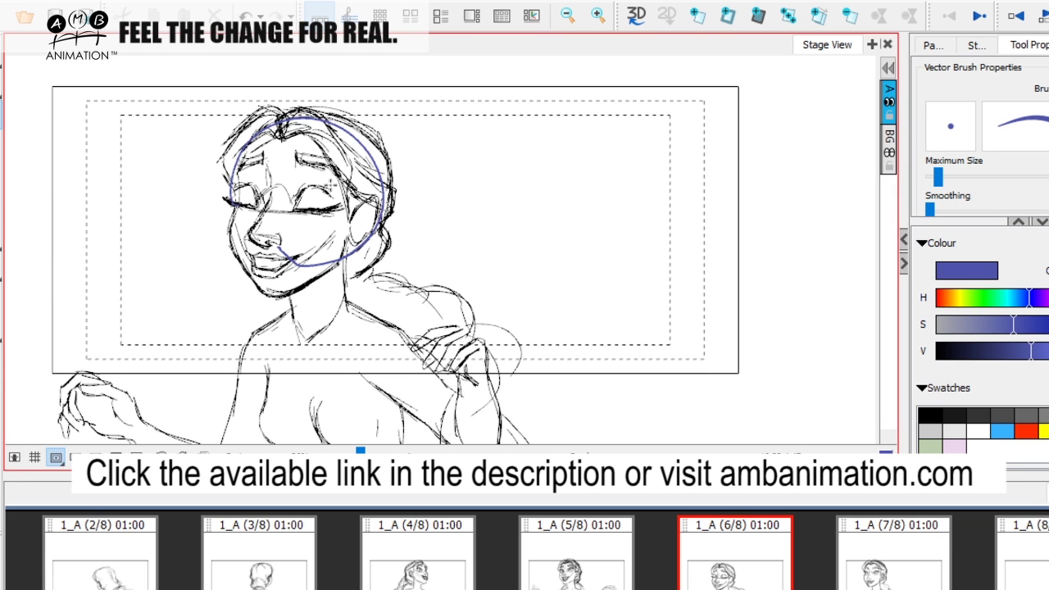
{"action": "key", "text": "ctrl+z"}
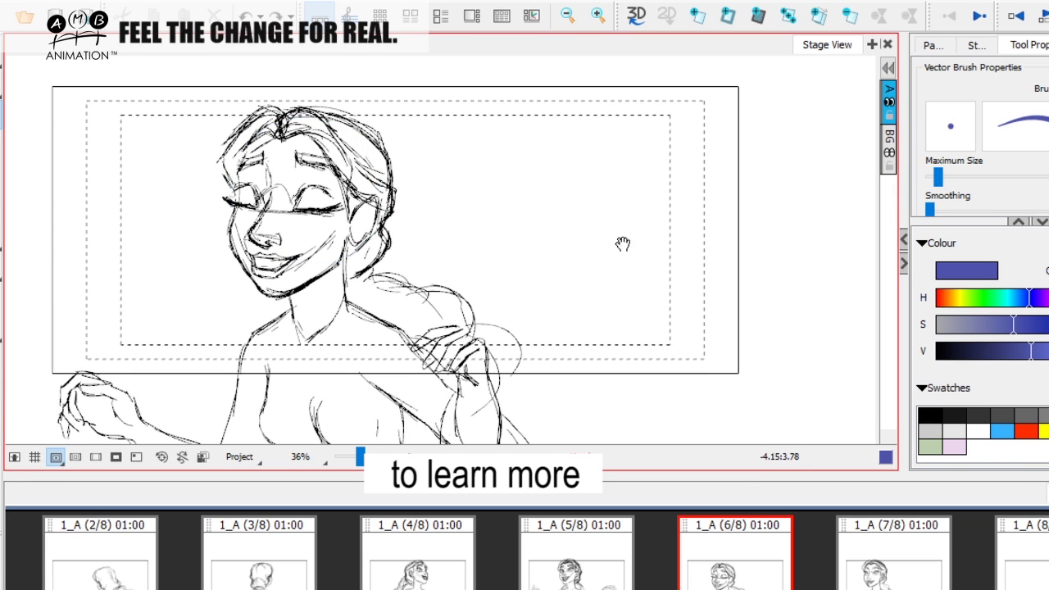
Sketch a blue rounded cranium with a base line and a curved centre line in the empty area beside the camera frame
{"action": "left_click_drag", "start_coordinate": [622, 244], "coordinate": [536, 179]}
{"action": "left_click_drag", "start_coordinate": [639, 222], "coordinate": [570, 232]}
{"action": "mouse_move", "coordinate": [695, 144]}
{"action": "left_mouse_down"}
{"action": "mouse_move", "coordinate": [768, 144]}
{"action": "mouse_move", "coordinate": [725, 140]}
{"action": "mouse_move", "coordinate": [657, 174]}
{"action": "mouse_move", "coordinate": [644, 222]}
{"action": "left_mouse_up"}
{"action": "mouse_move", "coordinate": [655, 141]}
{"action": "left_mouse_down"}
{"action": "mouse_move", "coordinate": [784, 178]}
{"action": "mouse_move", "coordinate": [773, 252]}
{"action": "left_mouse_up"}
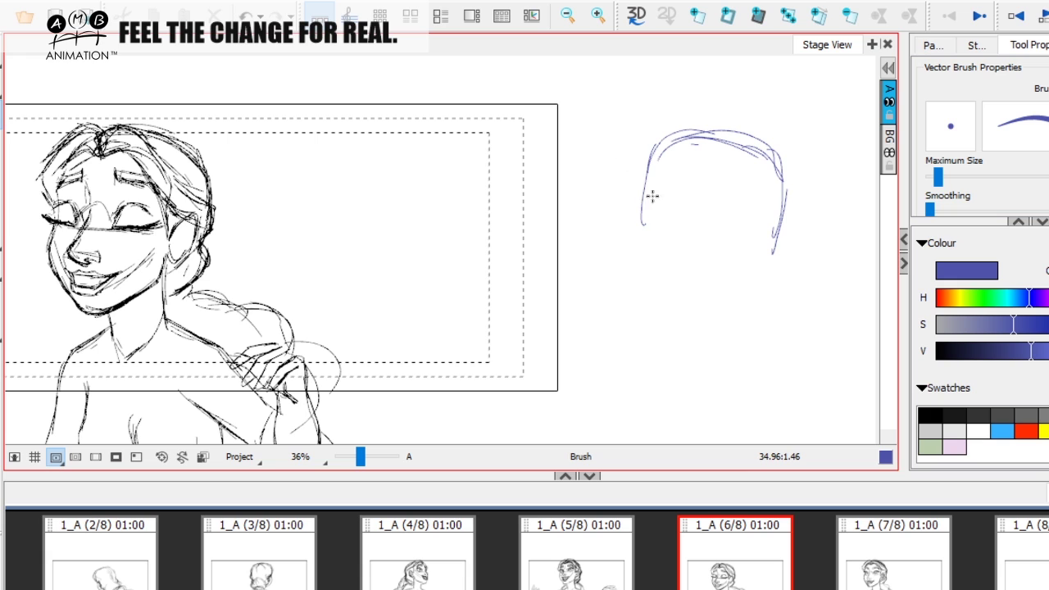
{"action": "mouse_move", "coordinate": [644, 240]}
{"action": "left_mouse_down"}
{"action": "mouse_move", "coordinate": [740, 148]}
{"action": "mouse_move", "coordinate": [767, 241]}
{"action": "mouse_move", "coordinate": [754, 267]}
{"action": "left_mouse_up"}
{"action": "mouse_move", "coordinate": [647, 206]}
{"action": "left_mouse_down"}
{"action": "mouse_move", "coordinate": [651, 232]}
{"action": "mouse_move", "coordinate": [703, 150]}
{"action": "mouse_move", "coordinate": [689, 246]}
{"action": "mouse_move", "coordinate": [643, 243]}
{"action": "mouse_move", "coordinate": [757, 265]}
{"action": "left_mouse_up"}
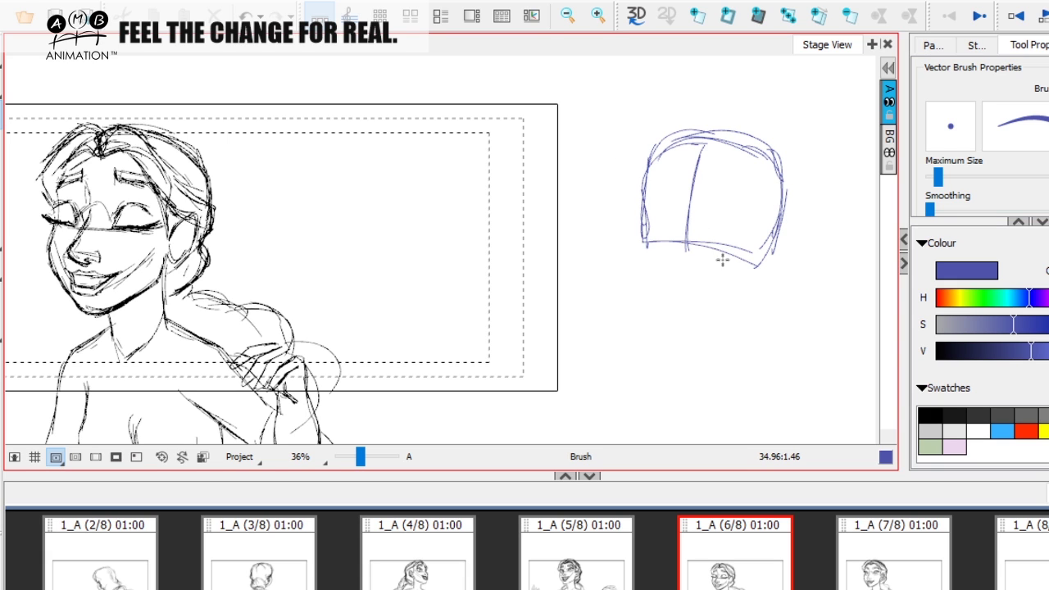
{"action": "left_click_drag", "start_coordinate": [473, 286], "coordinate": [694, 222]}
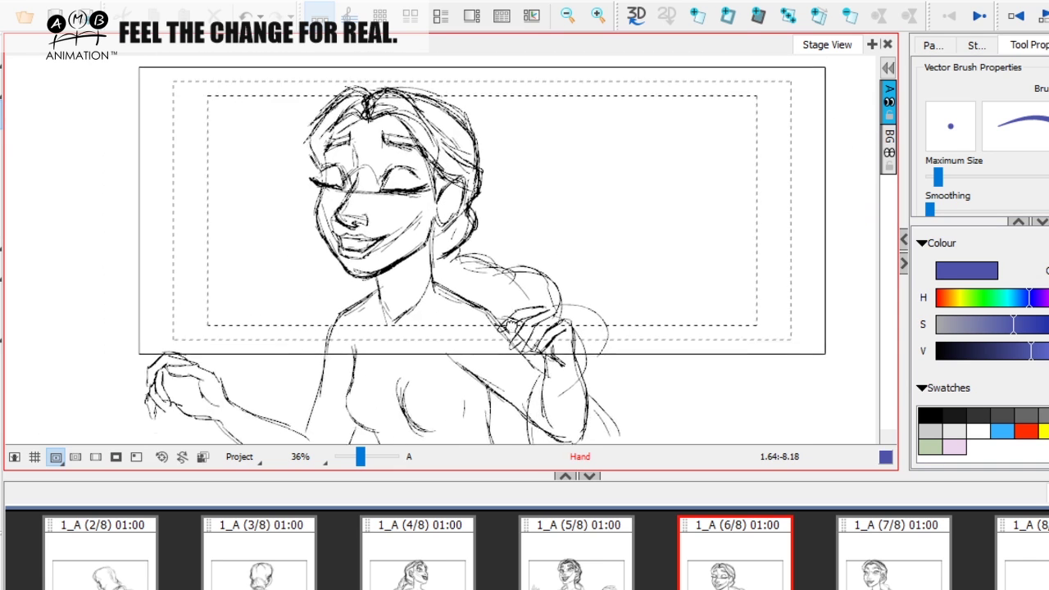
{"action": "left_click_drag", "start_coordinate": [510, 326], "coordinate": [529, 358]}
{"action": "mouse_move", "coordinate": [468, 325]}
{"action": "left_mouse_down"}
{"action": "mouse_move", "coordinate": [443, 302]}
{"action": "mouse_move", "coordinate": [456, 276]}
{"action": "mouse_move", "coordinate": [465, 373]}
{"action": "left_mouse_up"}
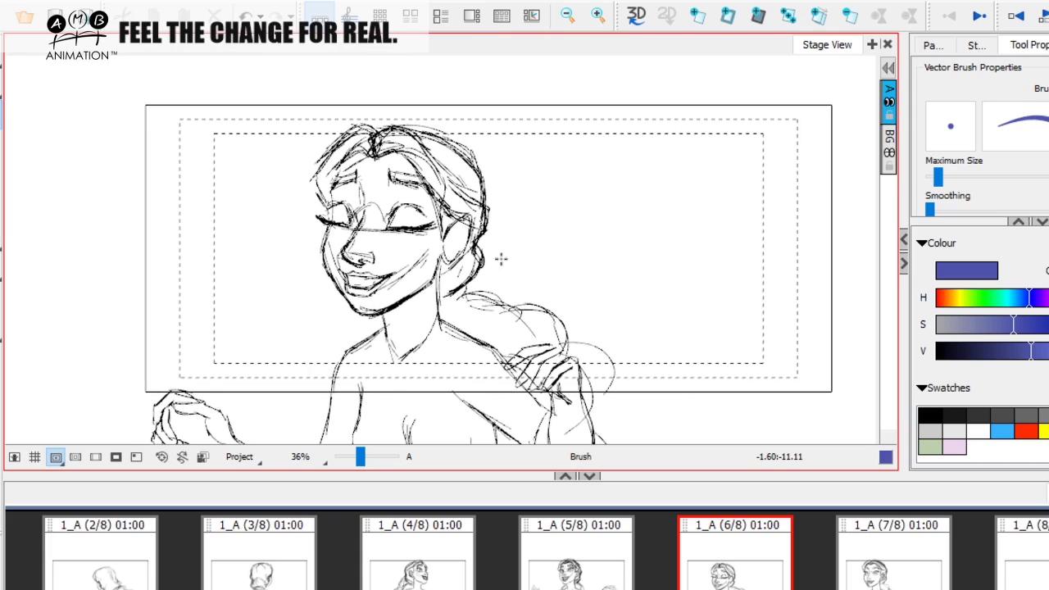
{"action": "left_click_drag", "start_coordinate": [615, 276], "coordinate": [568, 296]}
{"action": "left_click_drag", "start_coordinate": [644, 317], "coordinate": [581, 311]}
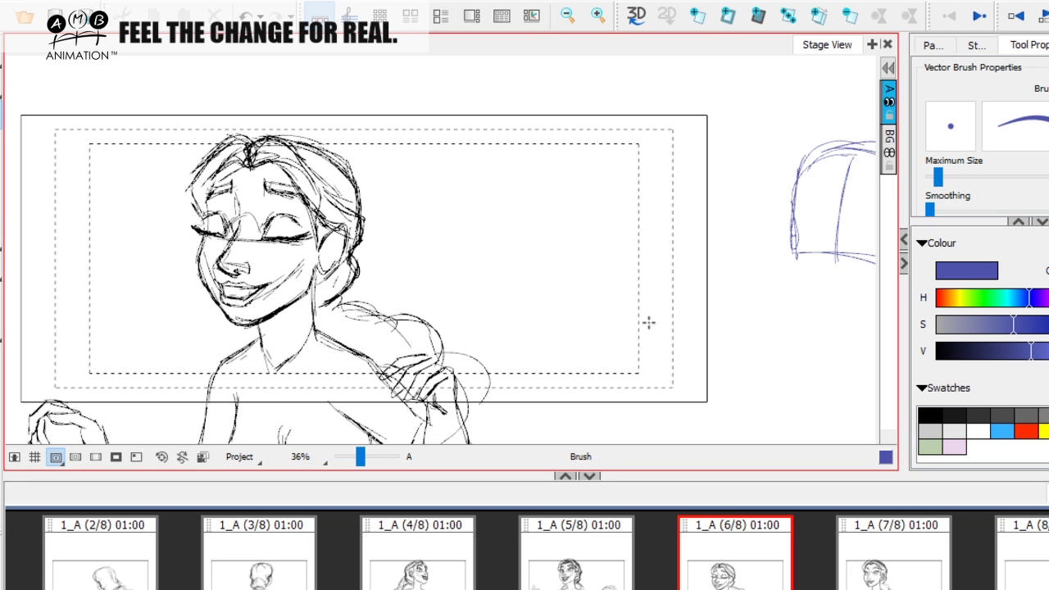
Add curved vertical contour lines across the blue cranium to show its volume and facing direction
{"action": "left_click_drag", "start_coordinate": [746, 333], "coordinate": [648, 346]}
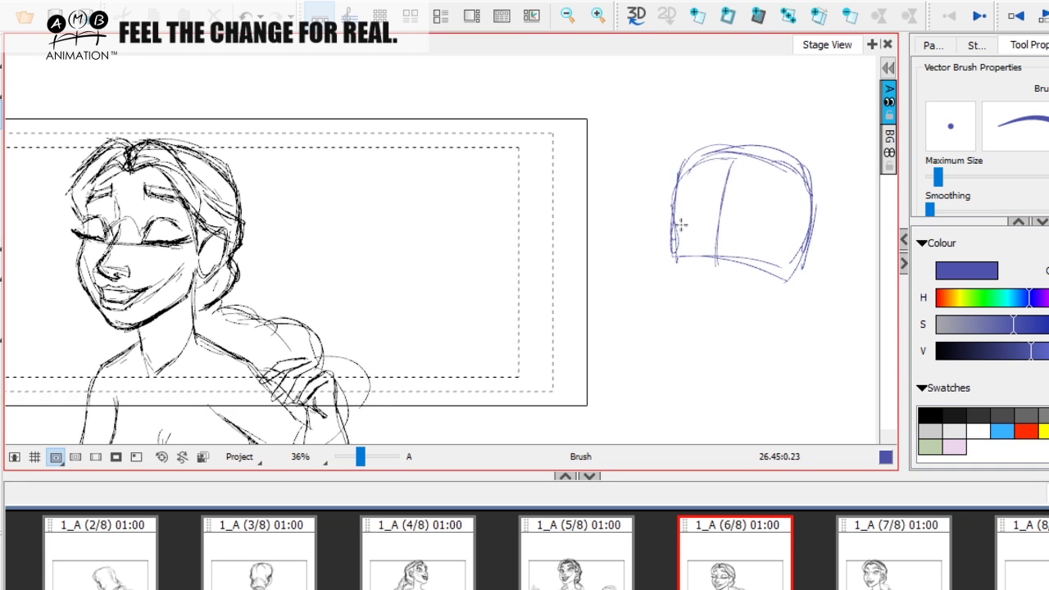
{"action": "left_click_drag", "start_coordinate": [698, 187], "coordinate": [663, 233]}
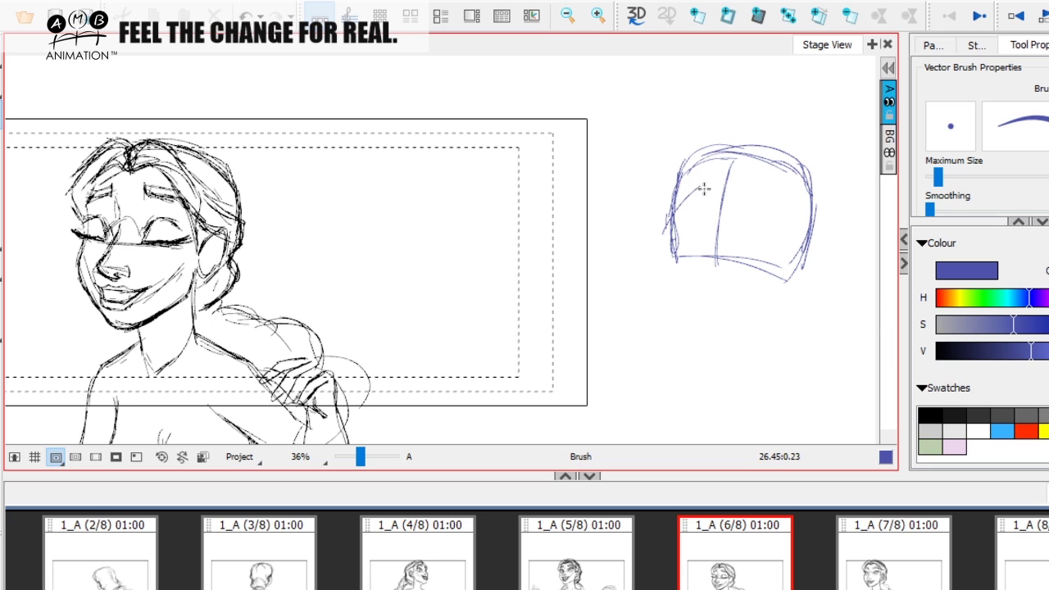
{"action": "left_click_drag", "start_coordinate": [745, 175], "coordinate": [766, 231]}
{"action": "mouse_move", "coordinate": [722, 165]}
{"action": "left_mouse_down"}
{"action": "mouse_move", "coordinate": [710, 260]}
{"action": "mouse_move", "coordinate": [780, 268]}
{"action": "left_mouse_up"}
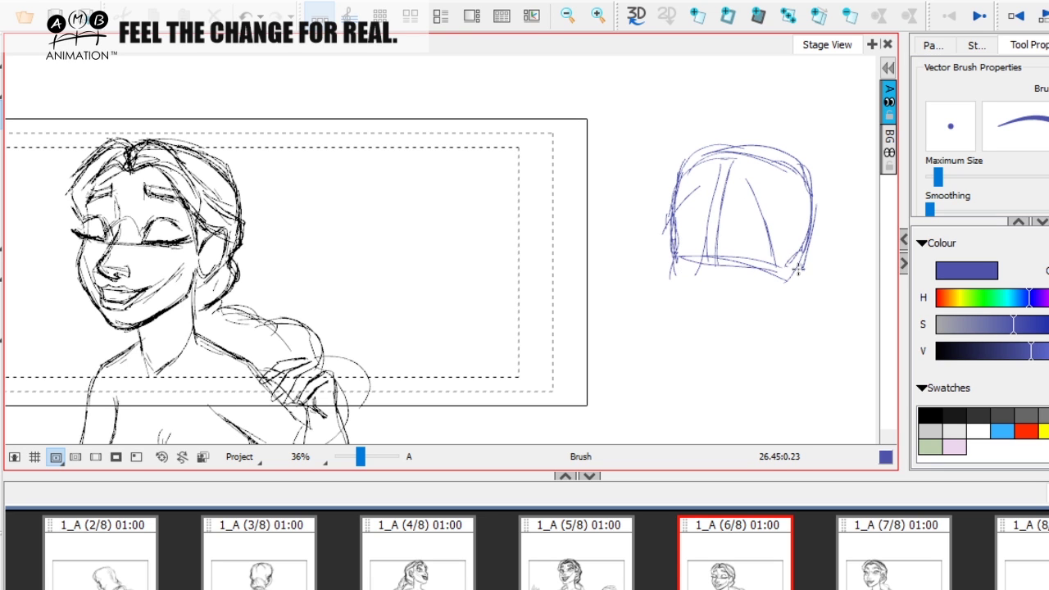
Sketch the tapered jaw below the blue cranium with both sides narrowing to a pointed chin
{"action": "left_click_drag", "start_coordinate": [679, 298], "coordinate": [725, 326]}
{"action": "left_click_drag", "start_coordinate": [771, 284], "coordinate": [727, 330]}
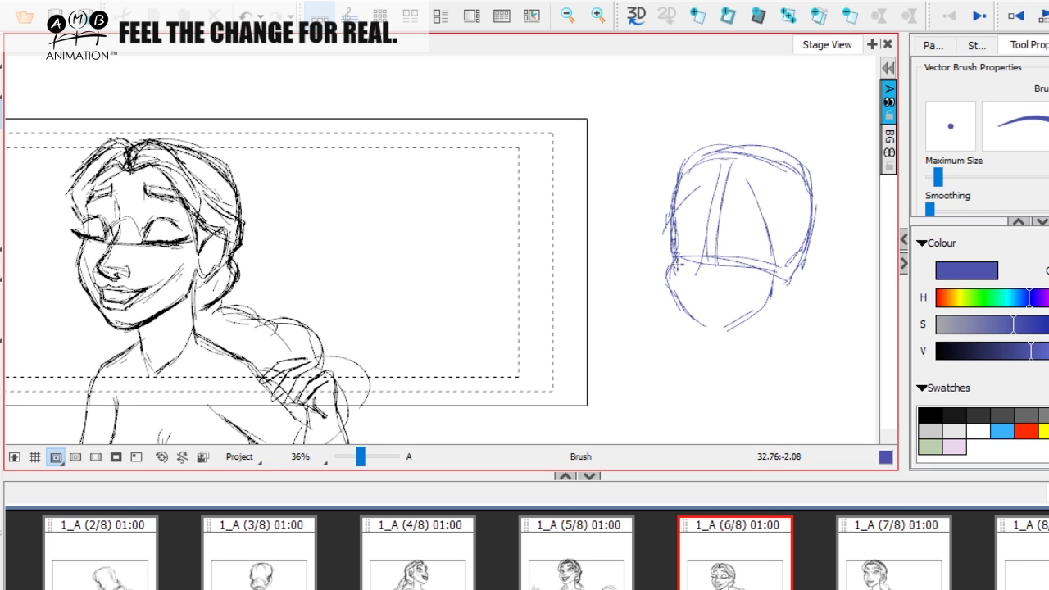
{"action": "mouse_move", "coordinate": [677, 263]}
{"action": "left_mouse_down"}
{"action": "mouse_move", "coordinate": [704, 329]}
{"action": "mouse_move", "coordinate": [674, 303]}
{"action": "mouse_move", "coordinate": [710, 336]}
{"action": "left_mouse_up"}
{"action": "mouse_move", "coordinate": [718, 333]}
{"action": "left_mouse_down"}
{"action": "mouse_move", "coordinate": [759, 301]}
{"action": "mouse_move", "coordinate": [743, 302]}
{"action": "left_mouse_up"}
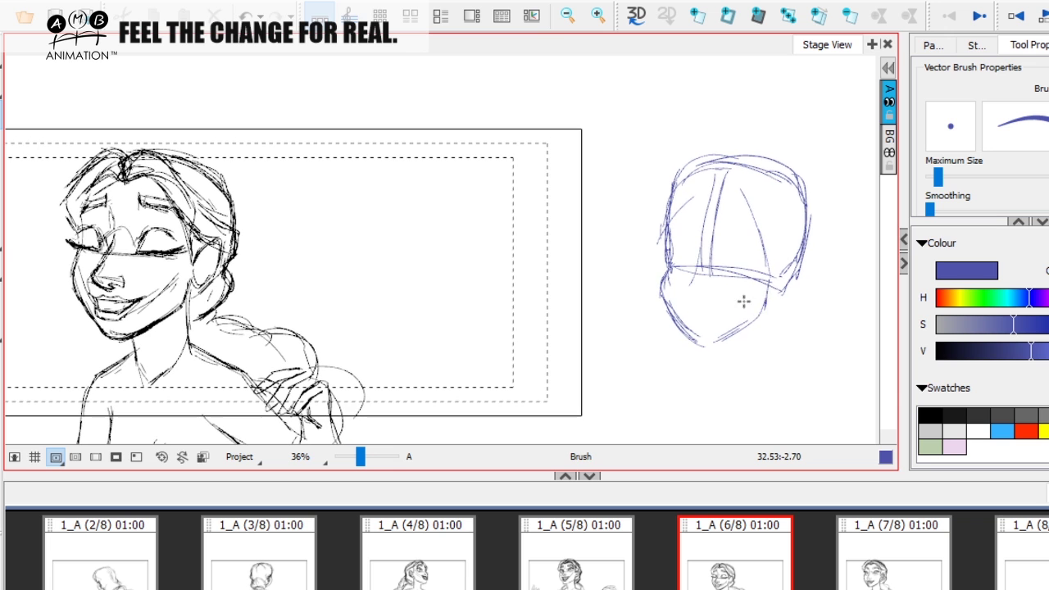
{"action": "left_click_drag", "start_coordinate": [712, 335], "coordinate": [686, 328]}
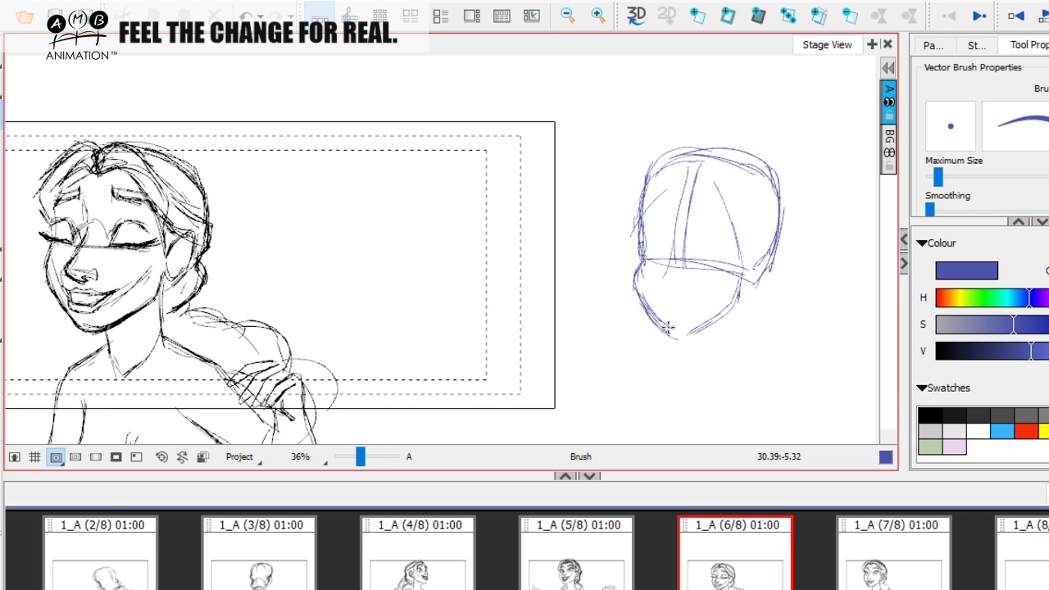
{"action": "left_click_drag", "start_coordinate": [559, 311], "coordinate": [668, 308]}
{"action": "mouse_move", "coordinate": [471, 182]}
{"action": "left_mouse_down"}
{"action": "mouse_move", "coordinate": [381, 227]}
{"action": "mouse_move", "coordinate": [370, 212]}
{"action": "left_mouse_up"}
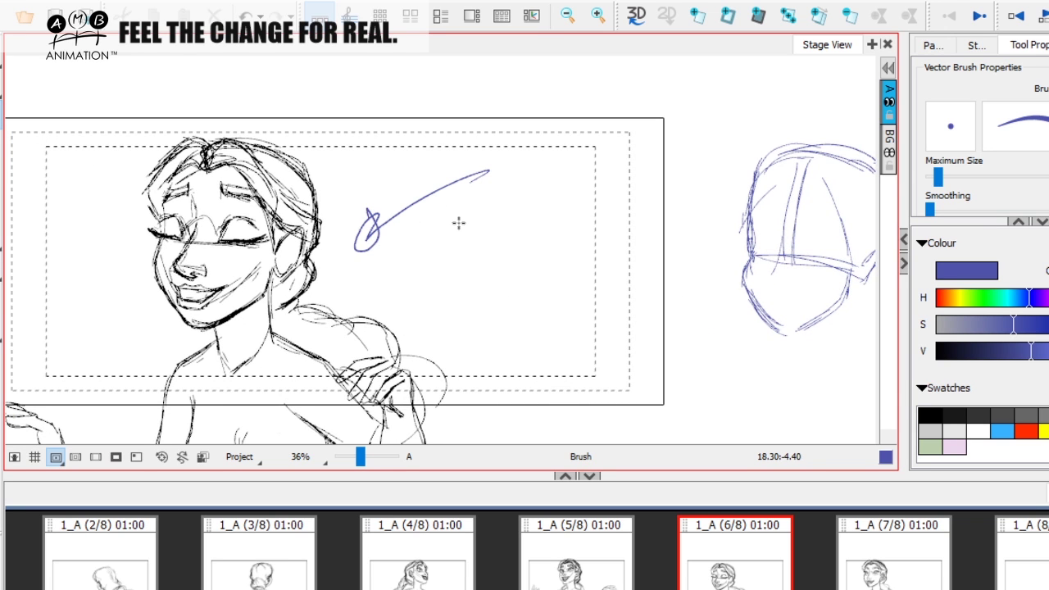
{"action": "key", "text": "ctrl+z"}
{"action": "left_click_drag", "start_coordinate": [667, 363], "coordinate": [543, 399]}
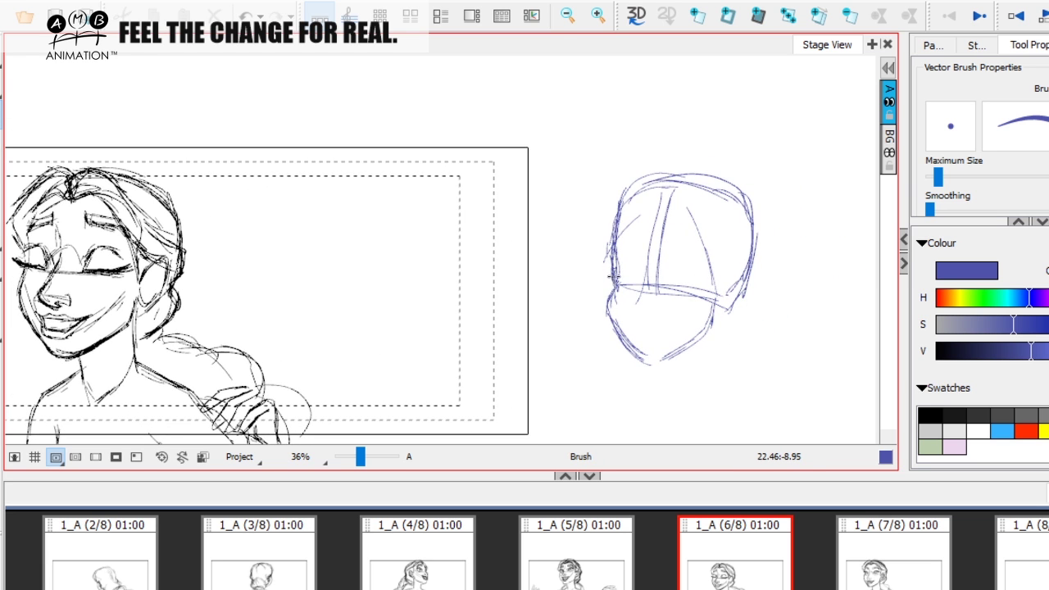
Reinforce the blue head's outline and the dividing line between cranium and jaw with extra brush strokes
{"action": "left_click_drag", "start_coordinate": [647, 354], "coordinate": [622, 341]}
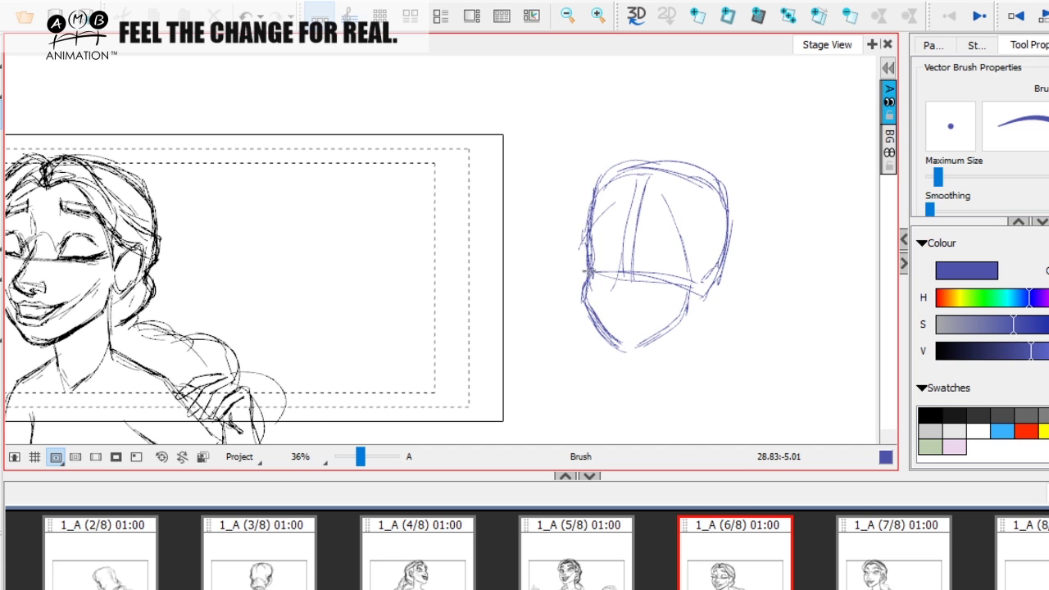
{"action": "mouse_move", "coordinate": [657, 260]}
{"action": "left_mouse_down"}
{"action": "mouse_move", "coordinate": [654, 246]}
{"action": "mouse_move", "coordinate": [721, 231]}
{"action": "left_mouse_up"}
{"action": "left_click_drag", "start_coordinate": [649, 281], "coordinate": [616, 263]}
Switch the brush colour to red and sketch a second, larger head with a tall cranium, pointed jaw and curved eye line
{"action": "mouse_move", "coordinate": [679, 367]}
{"action": "left_mouse_down"}
{"action": "mouse_move", "coordinate": [569, 351]}
{"action": "mouse_move", "coordinate": [427, 358]}
{"action": "left_mouse_up"}
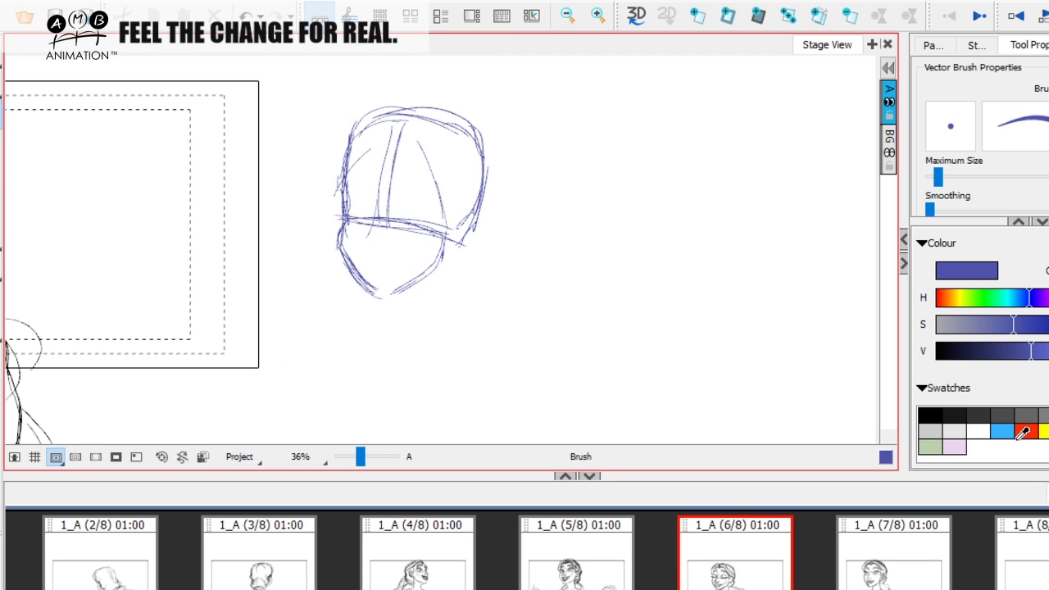
{"action": "left_click", "coordinate": [1023, 432]}
{"action": "left_click_drag", "start_coordinate": [748, 363], "coordinate": [585, 367]}
{"action": "mouse_move", "coordinate": [546, 194]}
{"action": "left_mouse_down"}
{"action": "mouse_move", "coordinate": [702, 183]}
{"action": "mouse_move", "coordinate": [707, 304]}
{"action": "mouse_move", "coordinate": [552, 170]}
{"action": "mouse_move", "coordinate": [552, 274]}
{"action": "left_mouse_up"}
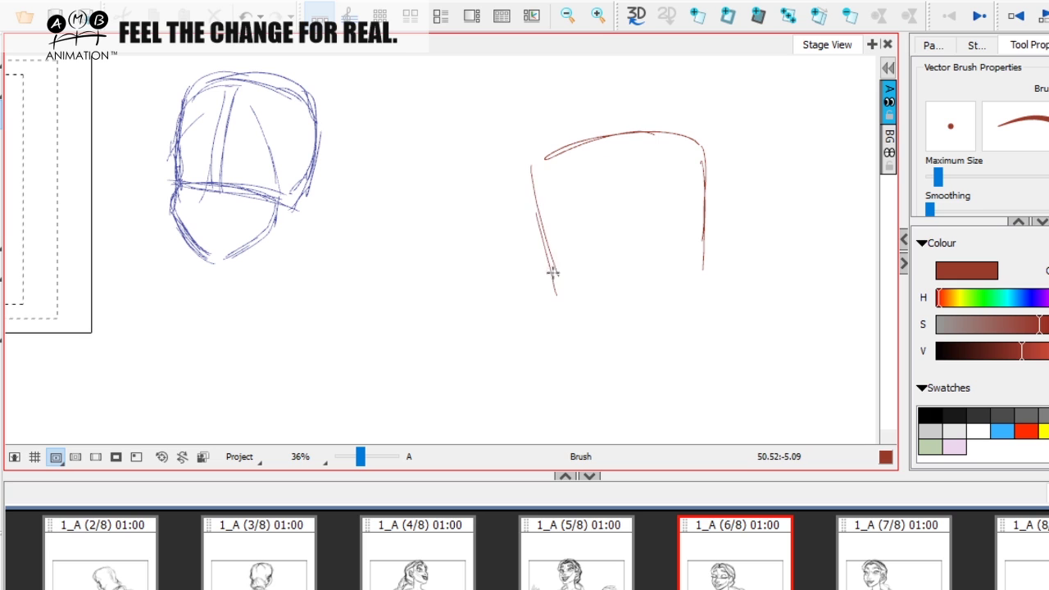
{"action": "mouse_move", "coordinate": [565, 137]}
{"action": "left_mouse_down"}
{"action": "mouse_move", "coordinate": [550, 204]}
{"action": "mouse_move", "coordinate": [548, 319]}
{"action": "mouse_move", "coordinate": [601, 363]}
{"action": "mouse_move", "coordinate": [658, 321]}
{"action": "mouse_move", "coordinate": [661, 303]}
{"action": "mouse_move", "coordinate": [617, 371]}
{"action": "left_mouse_up"}
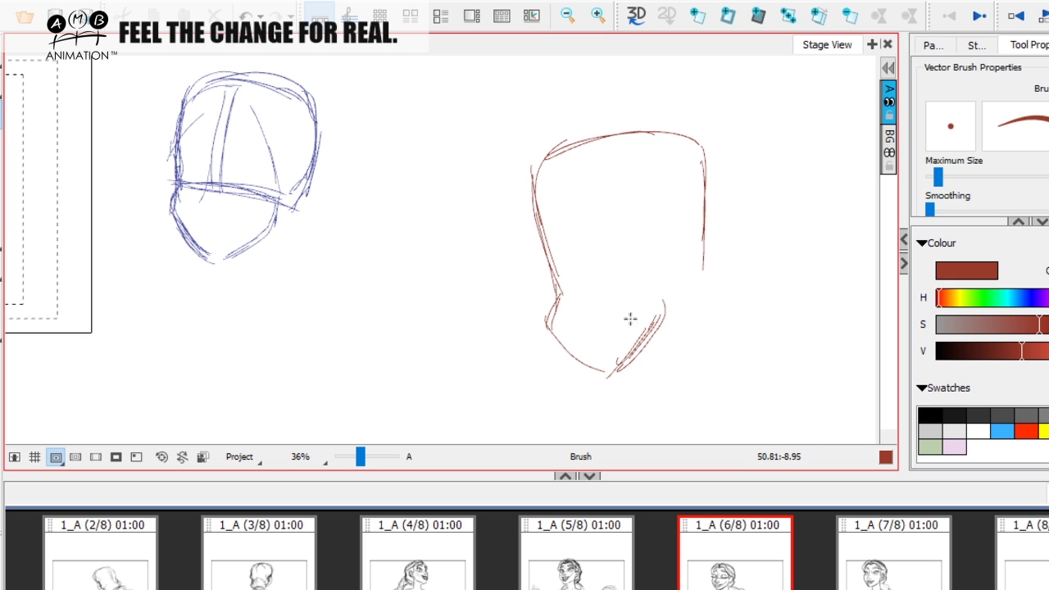
{"action": "mouse_move", "coordinate": [544, 283]}
{"action": "left_mouse_down"}
{"action": "mouse_move", "coordinate": [583, 286]}
{"action": "mouse_move", "coordinate": [648, 286]}
{"action": "left_mouse_up"}
{"action": "mouse_move", "coordinate": [531, 165]}
{"action": "left_mouse_down"}
{"action": "mouse_move", "coordinate": [534, 191]}
{"action": "mouse_move", "coordinate": [555, 288]}
{"action": "mouse_move", "coordinate": [549, 311]}
{"action": "mouse_move", "coordinate": [603, 365]}
{"action": "mouse_move", "coordinate": [620, 364]}
{"action": "mouse_move", "coordinate": [685, 306]}
{"action": "left_mouse_up"}
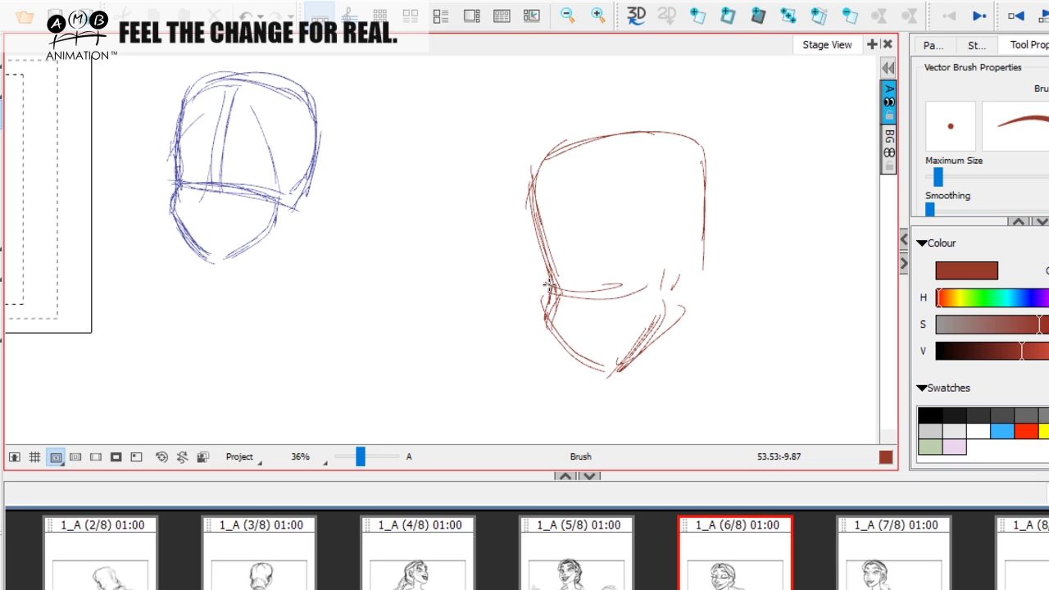
Draw the eyes, eyebrows, nose, smiling mouth and ear on the red head and firm up its jawline
{"action": "mouse_move", "coordinate": [548, 286]}
{"action": "left_mouse_down"}
{"action": "mouse_move", "coordinate": [611, 287]}
{"action": "mouse_move", "coordinate": [632, 267]}
{"action": "mouse_move", "coordinate": [648, 290]}
{"action": "mouse_move", "coordinate": [642, 273]}
{"action": "mouse_move", "coordinate": [607, 297]}
{"action": "left_mouse_up"}
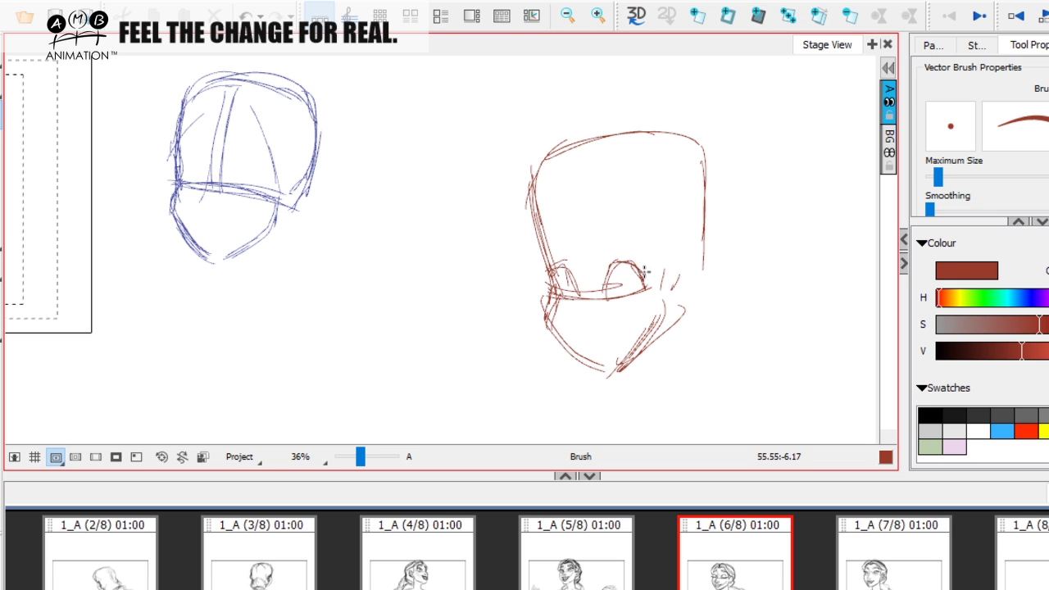
{"action": "left_click_drag", "start_coordinate": [577, 258], "coordinate": [581, 297]}
{"action": "left_click_drag", "start_coordinate": [572, 320], "coordinate": [583, 311]}
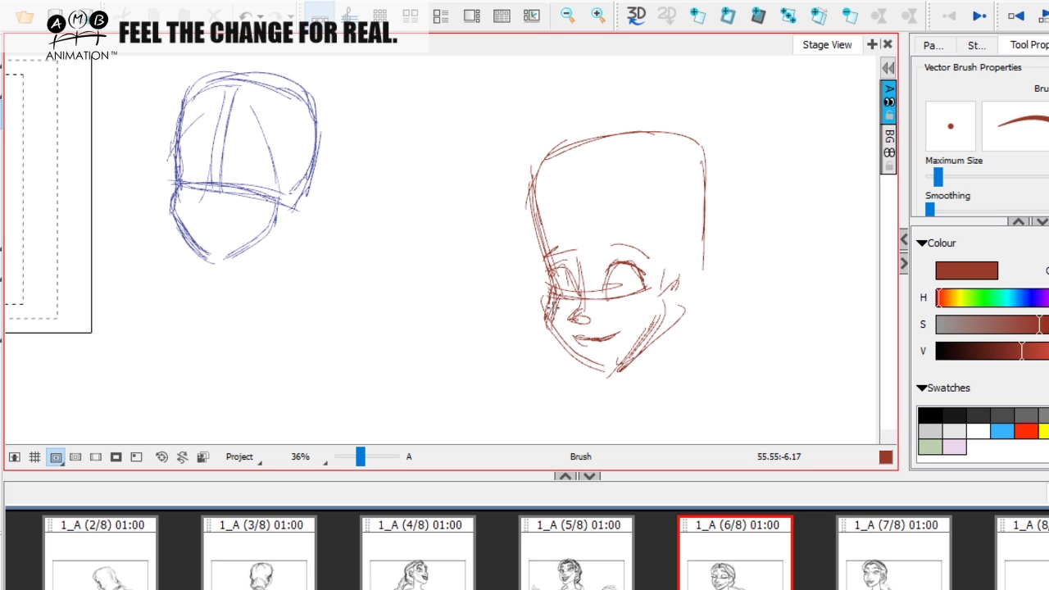
{"action": "left_click_drag", "start_coordinate": [548, 302], "coordinate": [593, 364]}
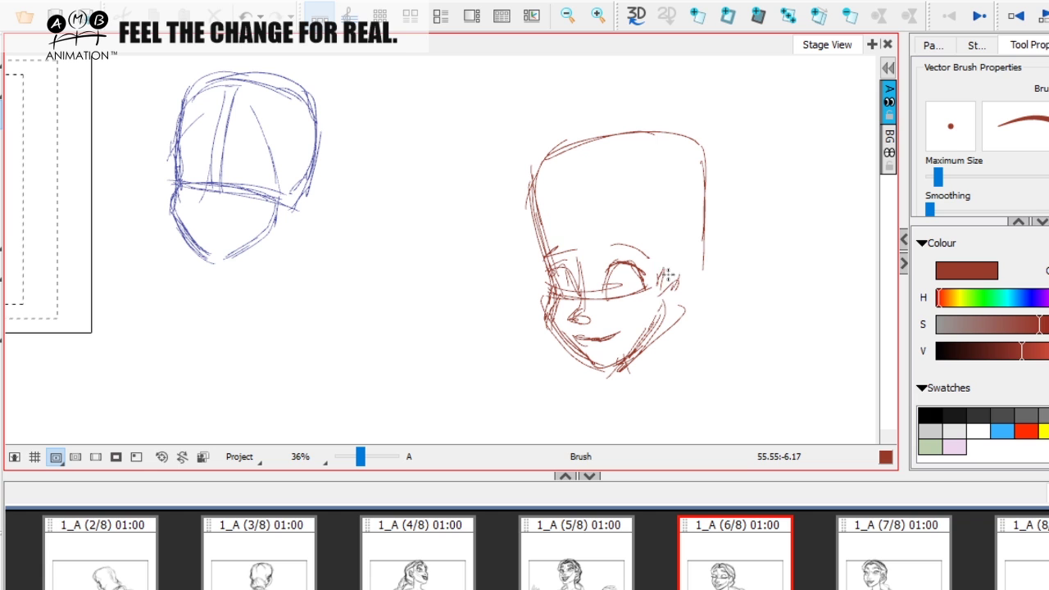
{"action": "left_click_drag", "start_coordinate": [670, 270], "coordinate": [677, 291]}
Sketch a voluminous fringe sweeping across the red head's forehead and curling outward beyond the far side of the face
{"action": "mouse_move", "coordinate": [482, 225]}
{"action": "left_mouse_down"}
{"action": "mouse_move", "coordinate": [475, 245]}
{"action": "mouse_move", "coordinate": [676, 225]}
{"action": "mouse_move", "coordinate": [541, 248]}
{"action": "left_mouse_up"}
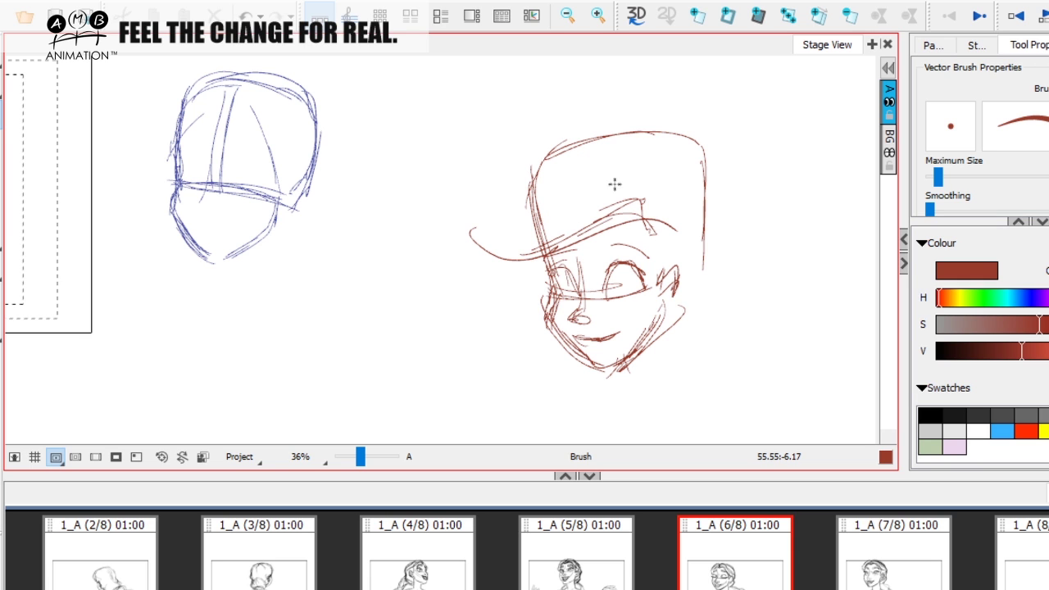
{"action": "mouse_move", "coordinate": [637, 165]}
{"action": "left_mouse_down"}
{"action": "mouse_move", "coordinate": [479, 217]}
{"action": "mouse_move", "coordinate": [496, 281]}
{"action": "mouse_move", "coordinate": [553, 274]}
{"action": "left_mouse_up"}
{"action": "left_click_drag", "start_coordinate": [531, 280], "coordinate": [483, 269]}
{"action": "left_click_drag", "start_coordinate": [483, 206], "coordinate": [544, 185]}
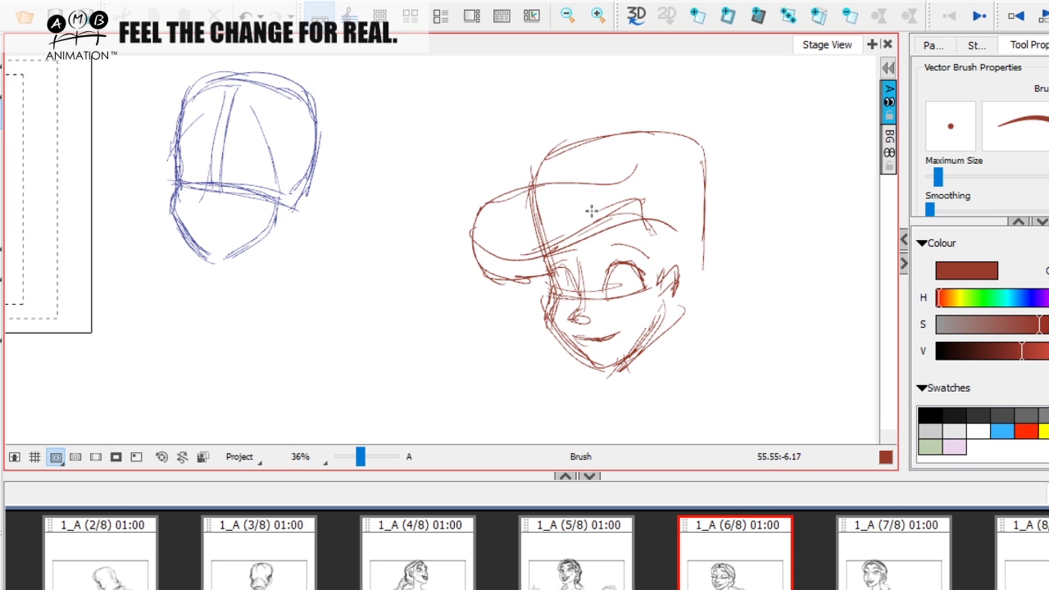
{"action": "mouse_move", "coordinate": [529, 261]}
{"action": "left_mouse_down"}
{"action": "mouse_move", "coordinate": [523, 239]}
{"action": "mouse_move", "coordinate": [609, 227]}
{"action": "left_mouse_up"}
{"action": "left_click_drag", "start_coordinate": [533, 249], "coordinate": [658, 219]}
{"action": "mouse_move", "coordinate": [596, 182]}
{"action": "left_mouse_down"}
{"action": "mouse_move", "coordinate": [657, 190]}
{"action": "mouse_move", "coordinate": [618, 189]}
{"action": "left_mouse_up"}
{"action": "left_click_drag", "start_coordinate": [611, 186], "coordinate": [669, 183]}
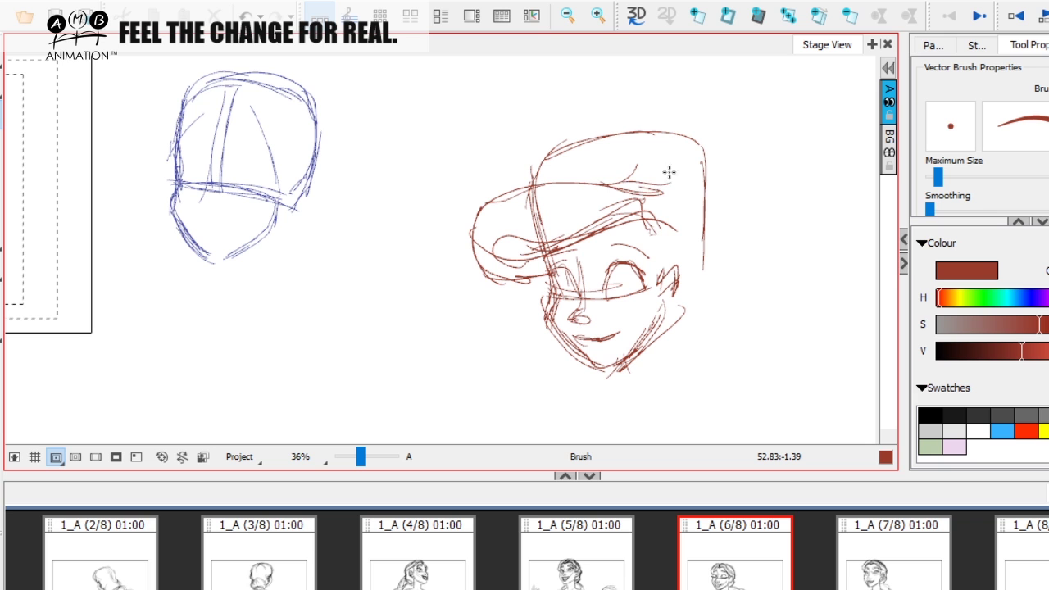
Sketch the red head's hair over the crown and down both sides of the face in long curves
{"action": "mouse_move", "coordinate": [538, 185]}
{"action": "left_mouse_down"}
{"action": "mouse_move", "coordinate": [689, 171]}
{"action": "mouse_move", "coordinate": [693, 256]}
{"action": "left_mouse_up"}
{"action": "left_click_drag", "start_coordinate": [685, 175], "coordinate": [704, 251]}
{"action": "left_click_drag", "start_coordinate": [689, 211], "coordinate": [736, 376]}
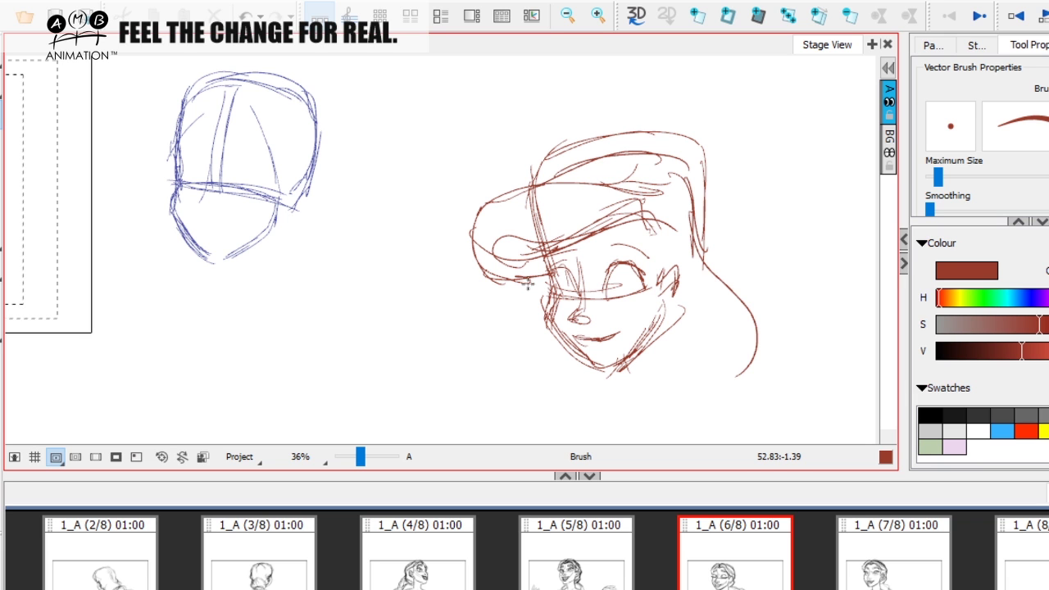
{"action": "mouse_move", "coordinate": [543, 286]}
{"action": "left_mouse_down"}
{"action": "mouse_move", "coordinate": [501, 343]}
{"action": "mouse_move", "coordinate": [532, 429]}
{"action": "left_mouse_up"}
{"action": "left_click_drag", "start_coordinate": [536, 365], "coordinate": [533, 377]}
Reinforce the red hair outline and add strands in front of the ear and along the long hair
{"action": "key", "text": "space"}
{"action": "left_click_drag", "start_coordinate": [627, 361], "coordinate": [593, 343]}
{"action": "mouse_move", "coordinate": [609, 207]}
{"action": "left_mouse_down"}
{"action": "mouse_move", "coordinate": [639, 266]}
{"action": "mouse_move", "coordinate": [637, 297]}
{"action": "left_mouse_up"}
{"action": "left_click_drag", "start_coordinate": [643, 229], "coordinate": [753, 391]}
{"action": "mouse_move", "coordinate": [711, 286]}
{"action": "left_mouse_down"}
{"action": "mouse_move", "coordinate": [747, 398]}
{"action": "mouse_move", "coordinate": [662, 204]}
{"action": "mouse_move", "coordinate": [515, 174]}
{"action": "left_mouse_up"}
{"action": "left_click_drag", "start_coordinate": [582, 142], "coordinate": [513, 170]}
{"action": "mouse_move", "coordinate": [570, 152]}
{"action": "left_mouse_down"}
{"action": "mouse_move", "coordinate": [452, 236]}
{"action": "mouse_move", "coordinate": [477, 262]}
{"action": "mouse_move", "coordinate": [456, 176]}
{"action": "mouse_move", "coordinate": [573, 182]}
{"action": "mouse_move", "coordinate": [610, 153]}
{"action": "mouse_move", "coordinate": [658, 240]}
{"action": "left_mouse_up"}
{"action": "mouse_move", "coordinate": [639, 190]}
{"action": "left_mouse_down"}
{"action": "mouse_move", "coordinate": [612, 175]}
{"action": "mouse_move", "coordinate": [678, 275]}
{"action": "left_mouse_up"}
{"action": "left_click_drag", "start_coordinate": [695, 299], "coordinate": [700, 354]}
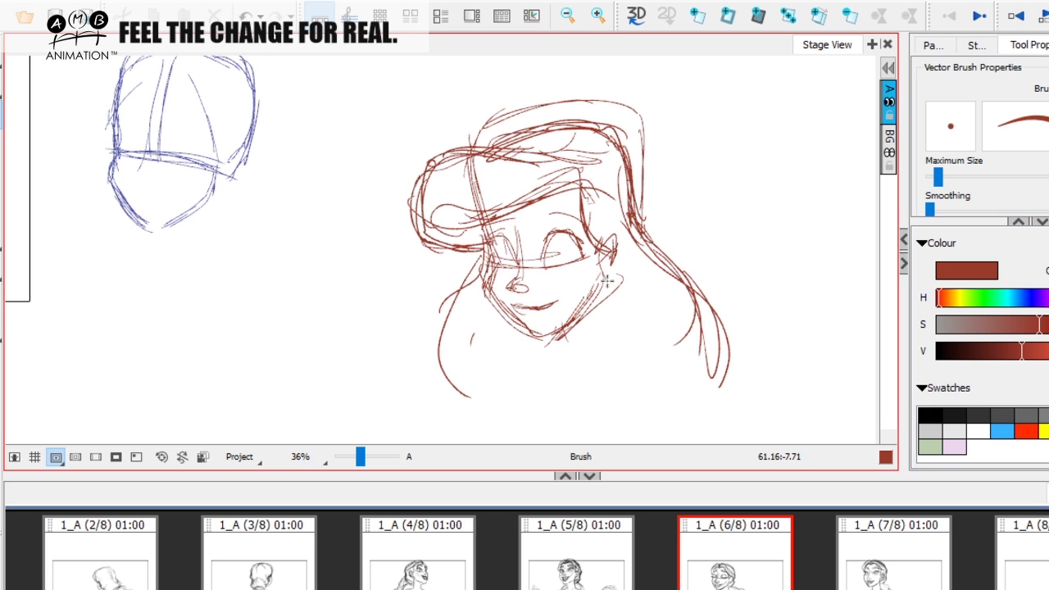
Sketch the neck and shoulder line below the red head, firming up the jaw and the hair beside the face
{"action": "left_click_drag", "start_coordinate": [607, 280], "coordinate": [609, 297]}
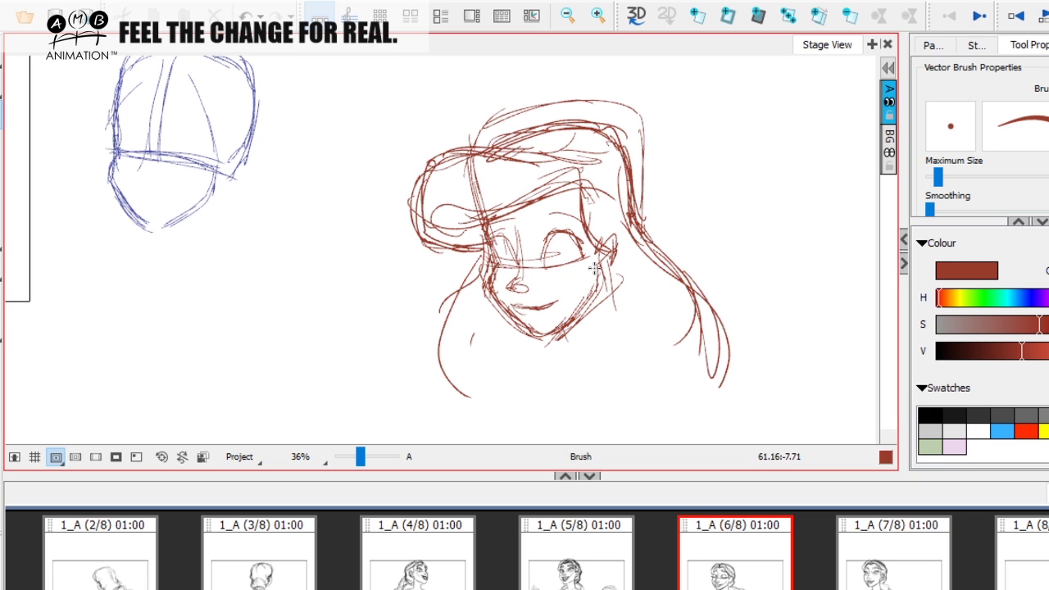
{"action": "left_click_drag", "start_coordinate": [583, 313], "coordinate": [580, 292]}
{"action": "mouse_move", "coordinate": [471, 263]}
{"action": "left_mouse_down"}
{"action": "mouse_move", "coordinate": [427, 326]}
{"action": "mouse_move", "coordinate": [464, 377]}
{"action": "left_mouse_up"}
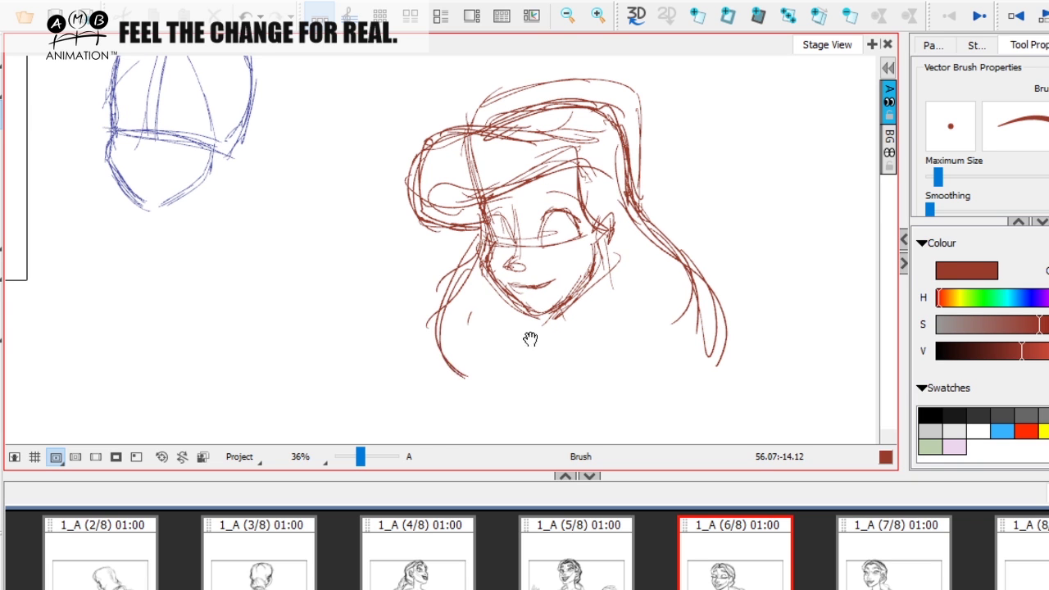
{"action": "left_click_drag", "start_coordinate": [530, 339], "coordinate": [519, 340]}
{"action": "left_click_drag", "start_coordinate": [587, 235], "coordinate": [591, 287]}
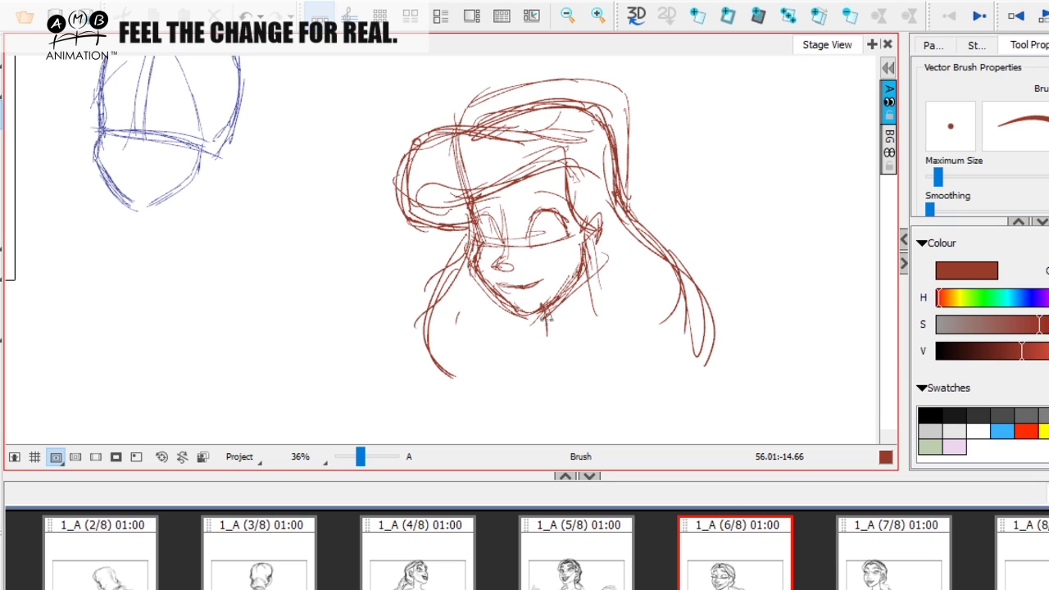
{"action": "left_click_drag", "start_coordinate": [546, 319], "coordinate": [545, 336]}
{"action": "mouse_move", "coordinate": [585, 255]}
{"action": "left_mouse_down"}
{"action": "mouse_move", "coordinate": [599, 318]}
{"action": "mouse_move", "coordinate": [650, 354]}
{"action": "left_mouse_up"}
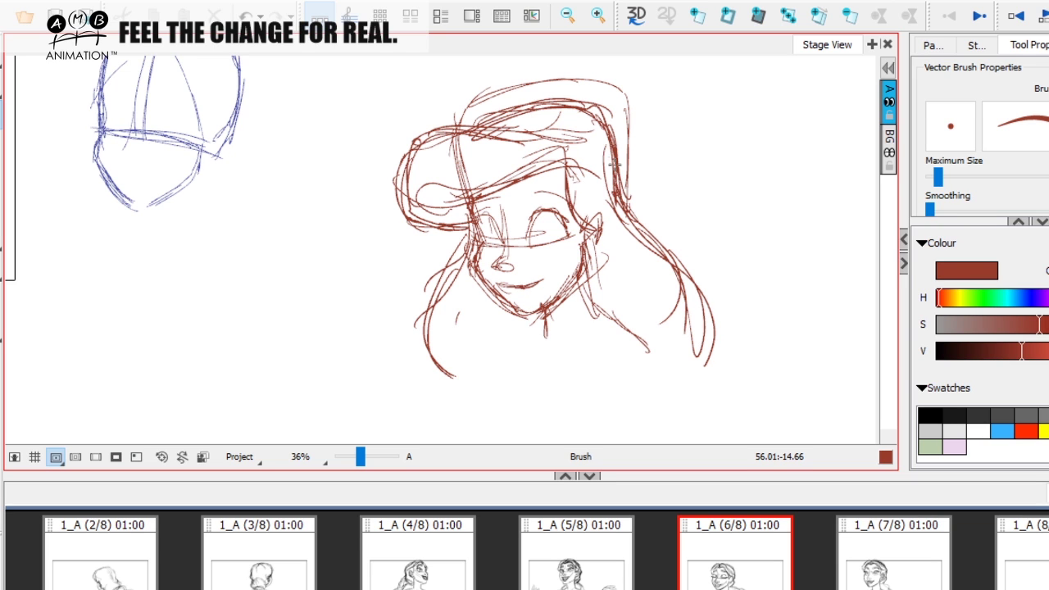
Add flowing inner hair strands on both sides of the red head's neck
{"action": "mouse_move", "coordinate": [609, 143]}
{"action": "left_mouse_down"}
{"action": "mouse_move", "coordinate": [613, 221]}
{"action": "mouse_move", "coordinate": [687, 371]}
{"action": "left_mouse_up"}
{"action": "left_click_drag", "start_coordinate": [587, 243], "coordinate": [658, 335]}
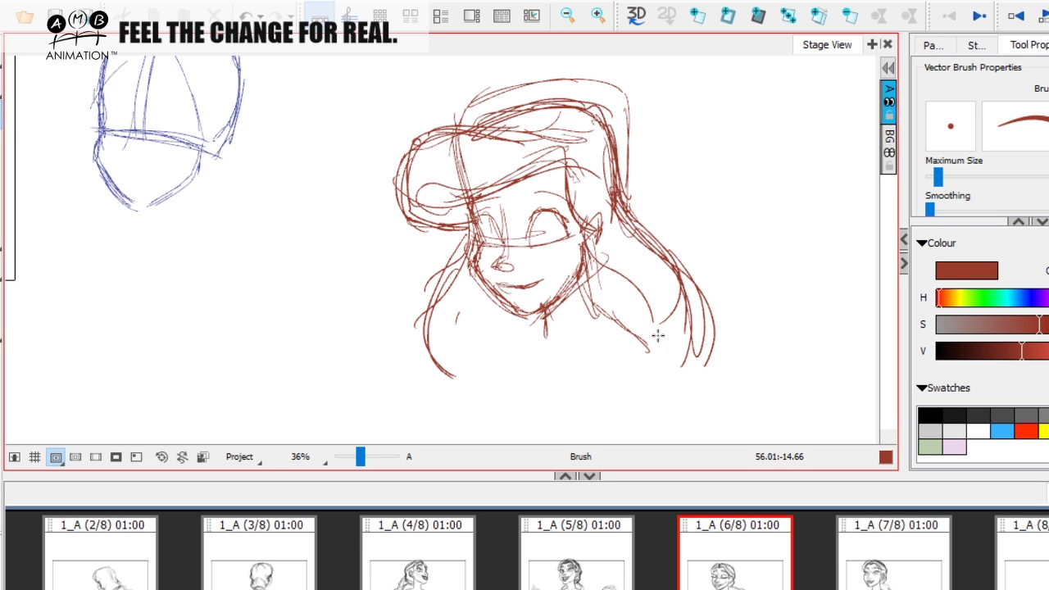
{"action": "left_click_drag", "start_coordinate": [494, 303], "coordinate": [485, 342]}
{"action": "key", "text": "space"}
{"action": "left_click_drag", "start_coordinate": [545, 369], "coordinate": [553, 386]}
{"action": "mouse_move", "coordinate": [468, 247]}
{"action": "left_mouse_down"}
{"action": "mouse_move", "coordinate": [410, 213]}
{"action": "mouse_move", "coordinate": [522, 153]}
{"action": "mouse_move", "coordinate": [639, 154]}
{"action": "left_mouse_up"}
Erase parts of the red cranium construction outline above the hair
{"action": "key", "text": "space"}
{"action": "left_click_drag", "start_coordinate": [396, 205], "coordinate": [392, 206]}
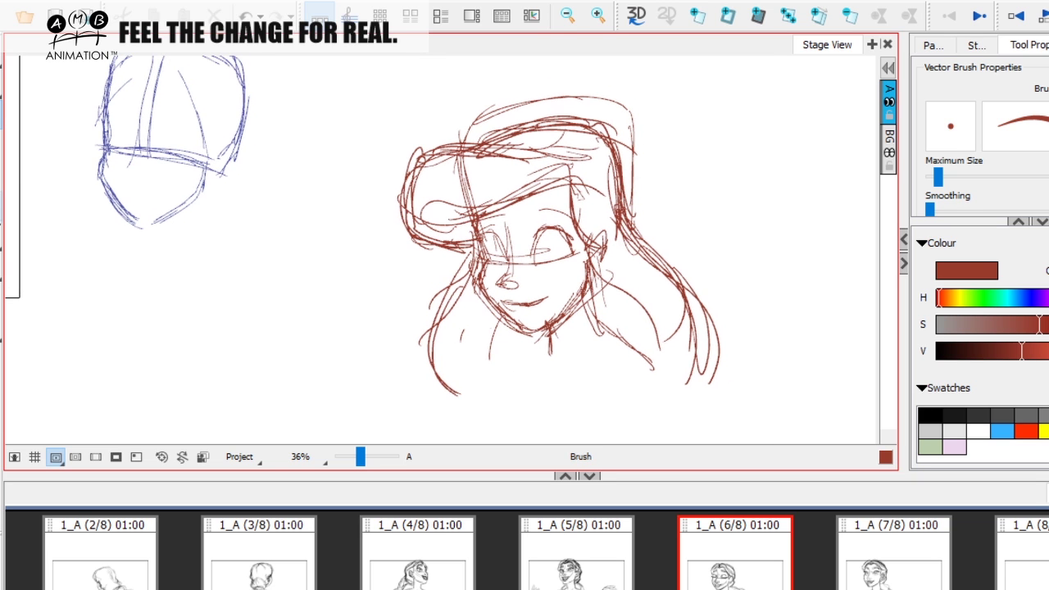
{"action": "left_click", "coordinate": [0, 206]}
{"action": "left_click_drag", "start_coordinate": [501, 110], "coordinate": [555, 105]}
{"action": "mouse_move", "coordinate": [611, 100]}
{"action": "left_mouse_down"}
{"action": "mouse_move", "coordinate": [637, 164]}
{"action": "mouse_move", "coordinate": [634, 193]}
{"action": "left_mouse_up"}
Delete the entire red head sketch and return to the Brush tool with the blue colour
{"action": "key", "text": "space"}
{"action": "left_click_drag", "start_coordinate": [560, 410], "coordinate": [614, 411]}
{"action": "left_click_drag", "start_coordinate": [361, 459], "coordinate": [358, 458]}
{"action": "key", "text": "space"}
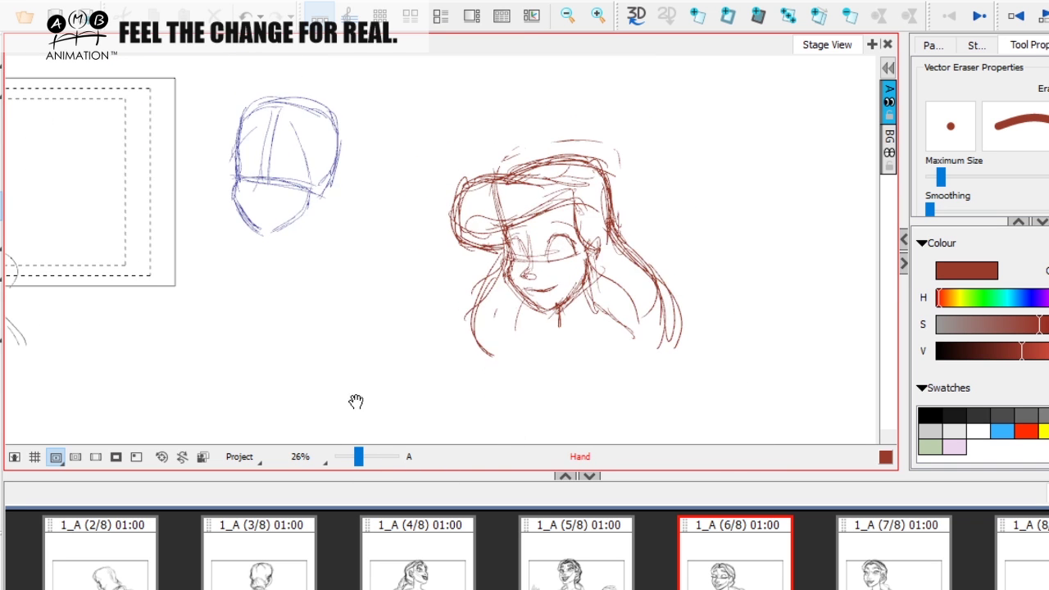
{"action": "left_click_drag", "start_coordinate": [356, 400], "coordinate": [493, 402]}
{"action": "mouse_move", "coordinate": [483, 313]}
{"action": "left_mouse_down"}
{"action": "mouse_move", "coordinate": [499, 379]}
{"action": "mouse_move", "coordinate": [527, 370]}
{"action": "mouse_move", "coordinate": [579, 377]}
{"action": "mouse_move", "coordinate": [558, 375]}
{"action": "left_mouse_up"}
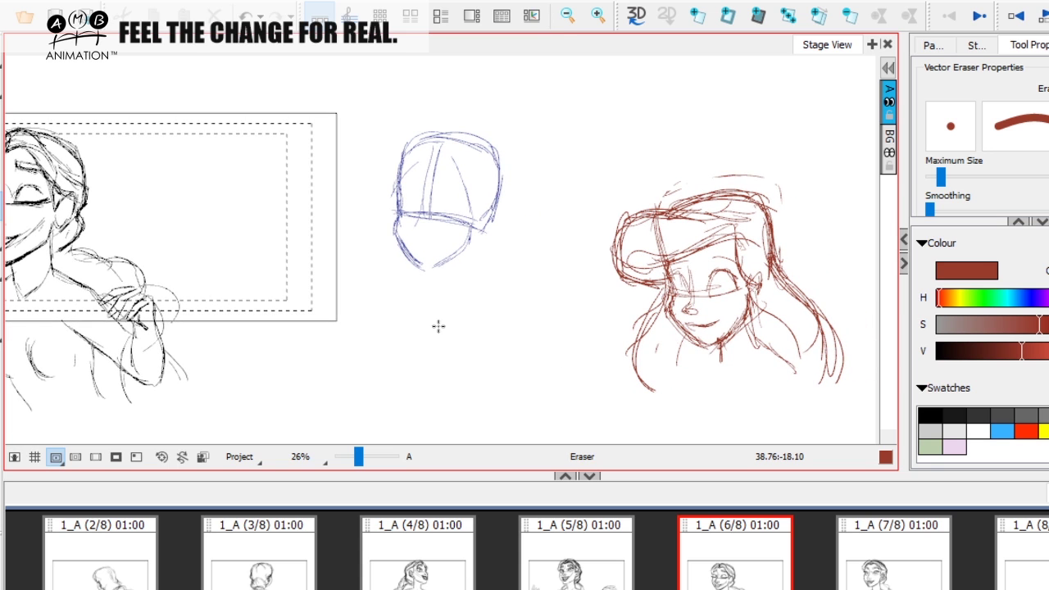
{"action": "left_click", "coordinate": [2, 60]}
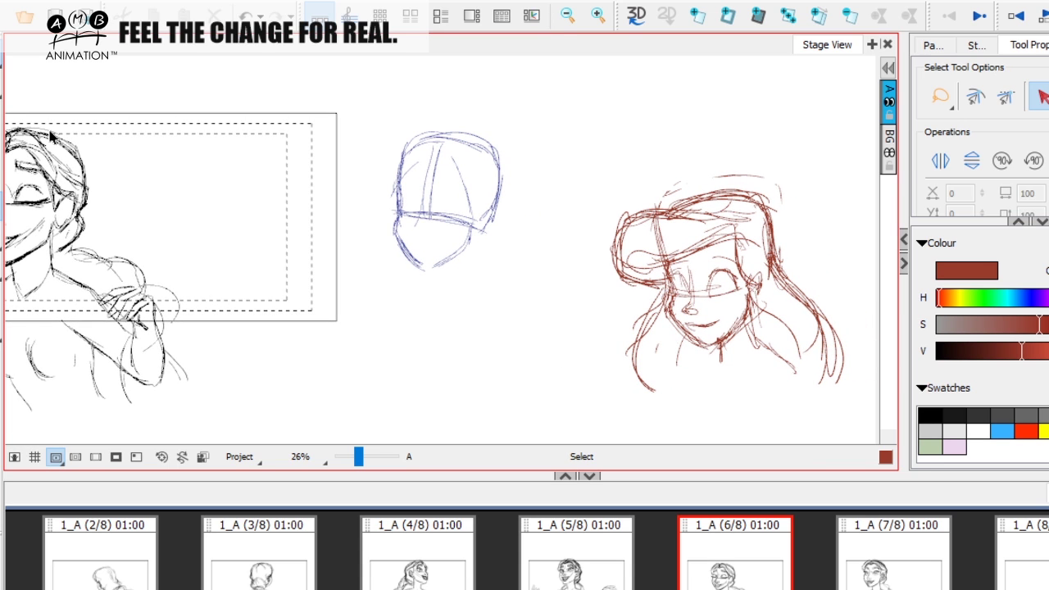
{"action": "left_click_drag", "start_coordinate": [765, 293], "coordinate": [768, 290]}
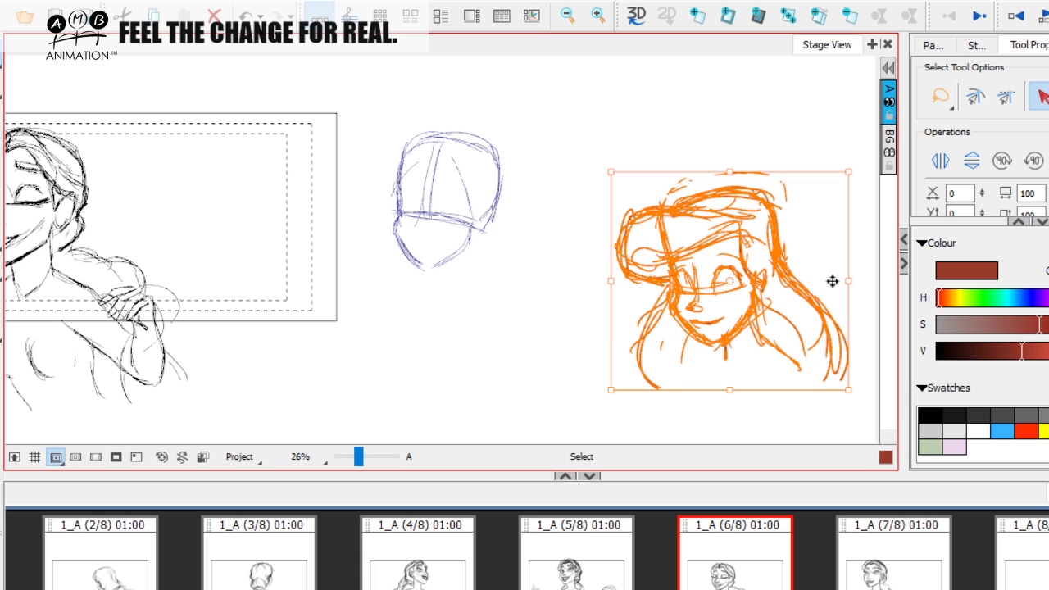
{"action": "key", "text": "Delete"}
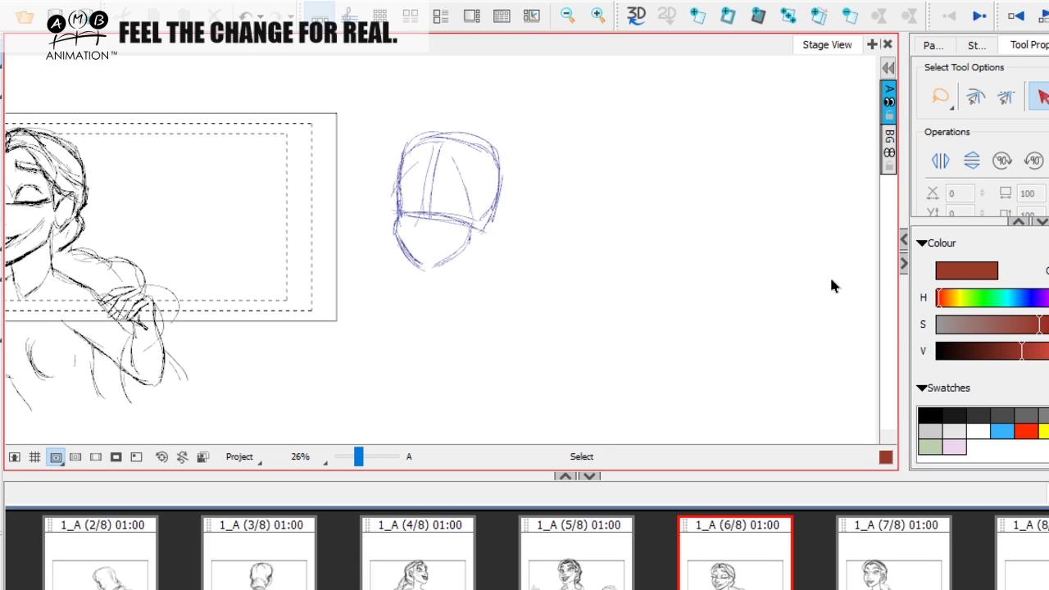
{"action": "key", "text": "alt+b"}
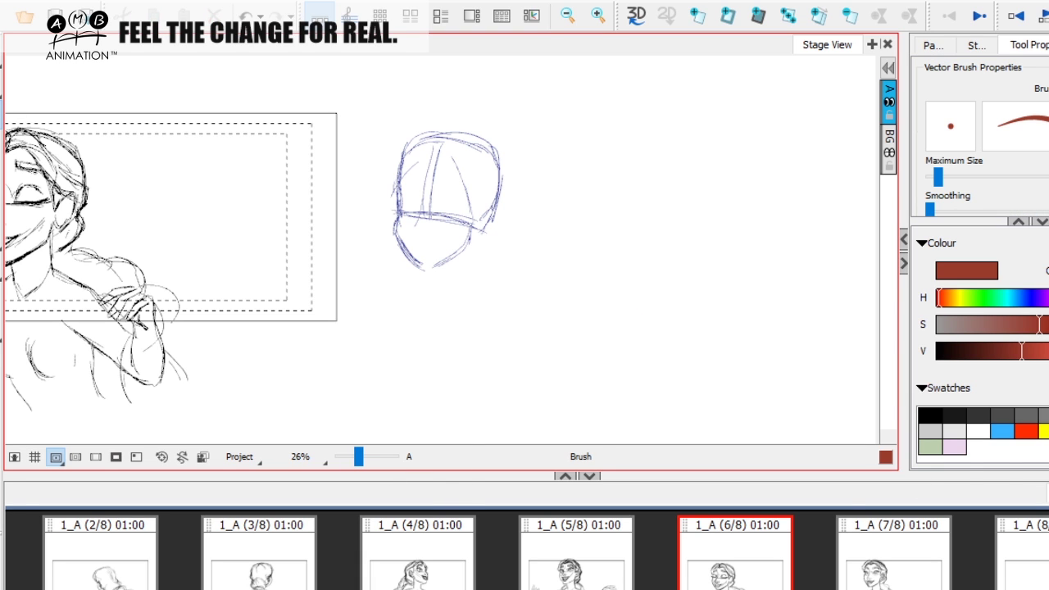
{"action": "left_click", "coordinate": [1045, 432]}
Try blue guide strokes over the portrait, including a loose outline around its head and hair, and undo them
{"action": "key", "text": "space"}
{"action": "mouse_move", "coordinate": [376, 362]}
{"action": "left_mouse_down"}
{"action": "mouse_move", "coordinate": [532, 379]}
{"action": "mouse_move", "coordinate": [589, 369]}
{"action": "left_mouse_up"}
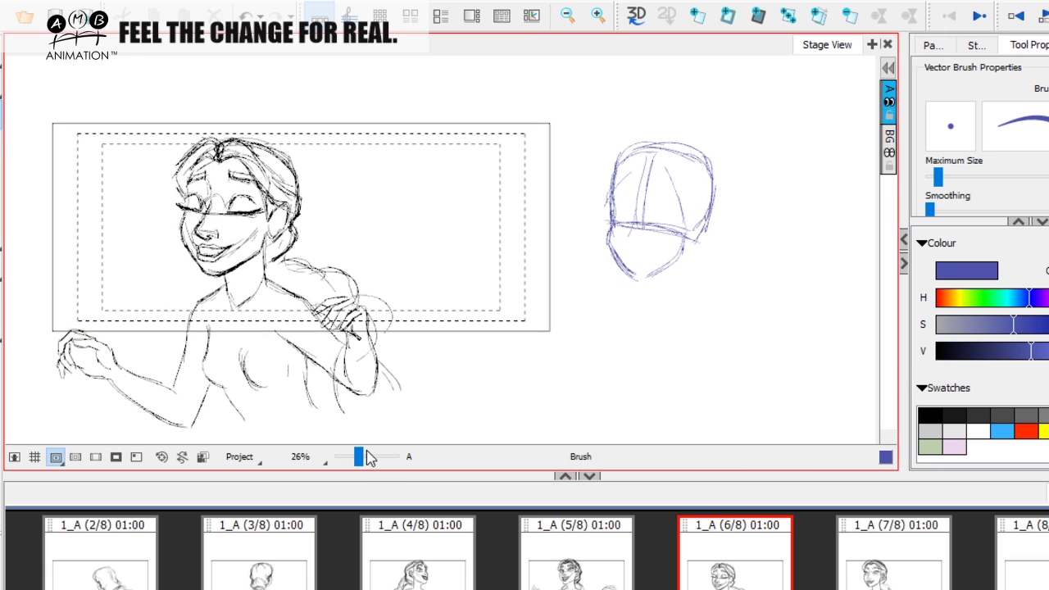
{"action": "mouse_move", "coordinate": [361, 457]}
{"action": "left_mouse_down"}
{"action": "mouse_move", "coordinate": [360, 474]}
{"action": "mouse_move", "coordinate": [361, 459]}
{"action": "left_mouse_up"}
{"action": "key", "text": "space"}
{"action": "left_click_drag", "start_coordinate": [462, 345], "coordinate": [558, 374]}
{"action": "mouse_move", "coordinate": [277, 313]}
{"action": "left_mouse_down"}
{"action": "mouse_move", "coordinate": [242, 339]}
{"action": "mouse_move", "coordinate": [426, 321]}
{"action": "left_mouse_up"}
{"action": "key", "text": "ctrl+z"}
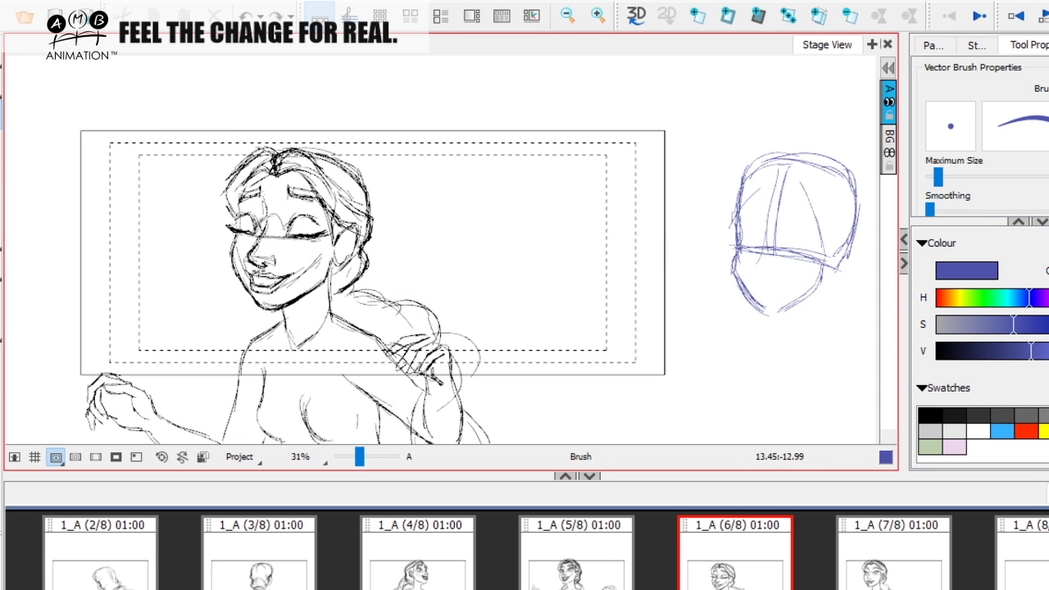
{"action": "mouse_move", "coordinate": [229, 238]}
{"action": "left_mouse_down"}
{"action": "mouse_move", "coordinate": [228, 164]}
{"action": "mouse_move", "coordinate": [357, 170]}
{"action": "mouse_move", "coordinate": [373, 289]}
{"action": "mouse_move", "coordinate": [376, 238]}
{"action": "mouse_move", "coordinate": [254, 184]}
{"action": "mouse_move", "coordinate": [217, 223]}
{"action": "left_mouse_up"}
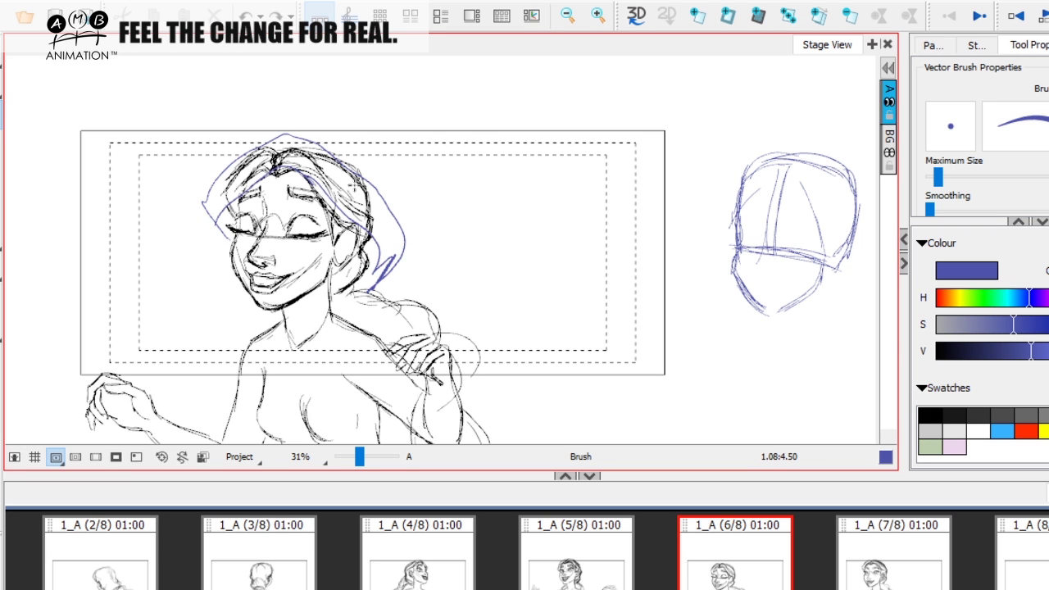
{"action": "key", "text": "ctrl+z"}
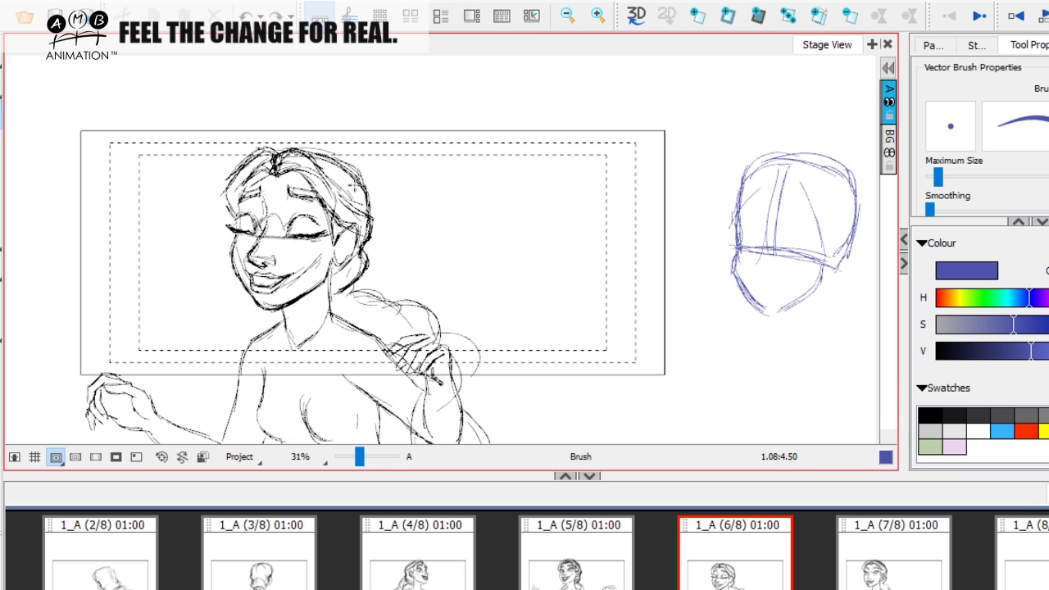
Try a curved hair stroke sweeping outward from the blue head's forehead, and undo it
{"action": "left_click_drag", "start_coordinate": [726, 356], "coordinate": [603, 386]}
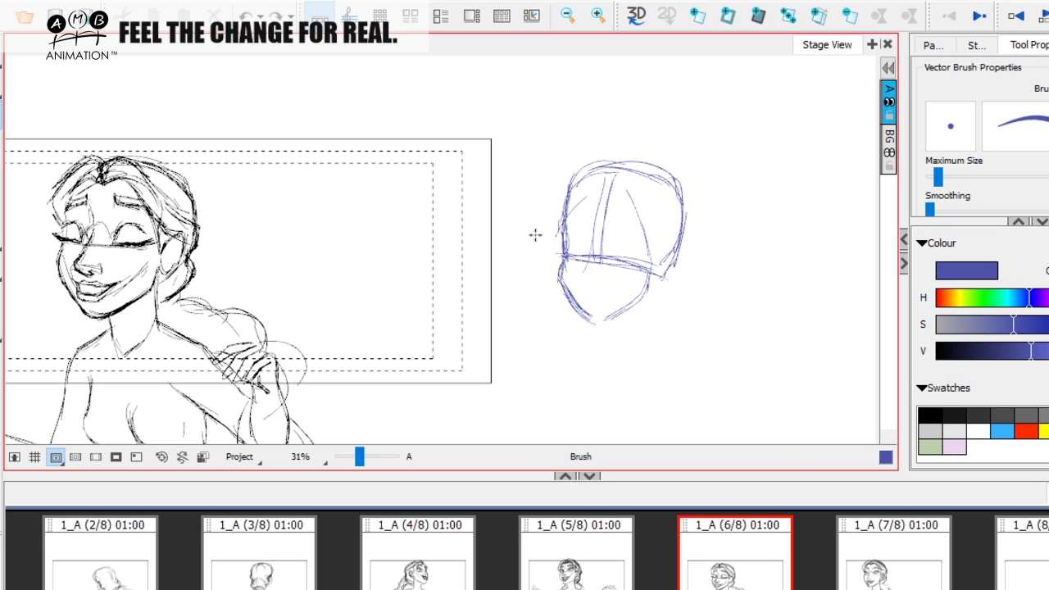
{"action": "mouse_move", "coordinate": [603, 178]}
{"action": "left_mouse_down"}
{"action": "mouse_move", "coordinate": [504, 262]}
{"action": "mouse_move", "coordinate": [545, 307]}
{"action": "mouse_move", "coordinate": [548, 181]}
{"action": "mouse_move", "coordinate": [598, 140]}
{"action": "mouse_move", "coordinate": [665, 190]}
{"action": "mouse_move", "coordinate": [661, 320]}
{"action": "mouse_move", "coordinate": [670, 232]}
{"action": "mouse_move", "coordinate": [601, 180]}
{"action": "mouse_move", "coordinate": [668, 316]}
{"action": "left_mouse_up"}
{"action": "key", "text": "ctrl+z"}
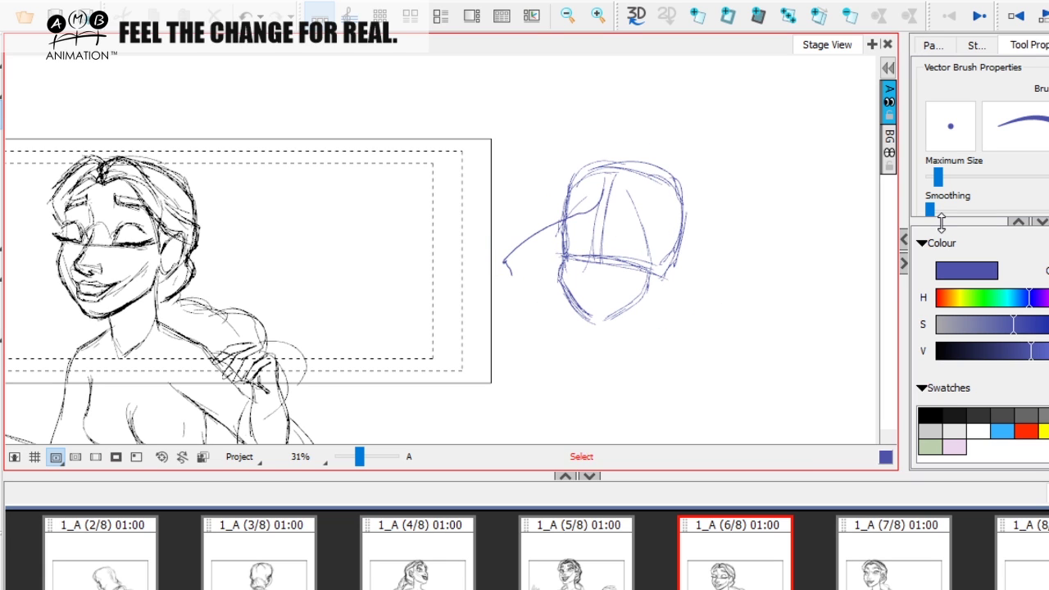
{"action": "key", "text": "ctrl+z"}
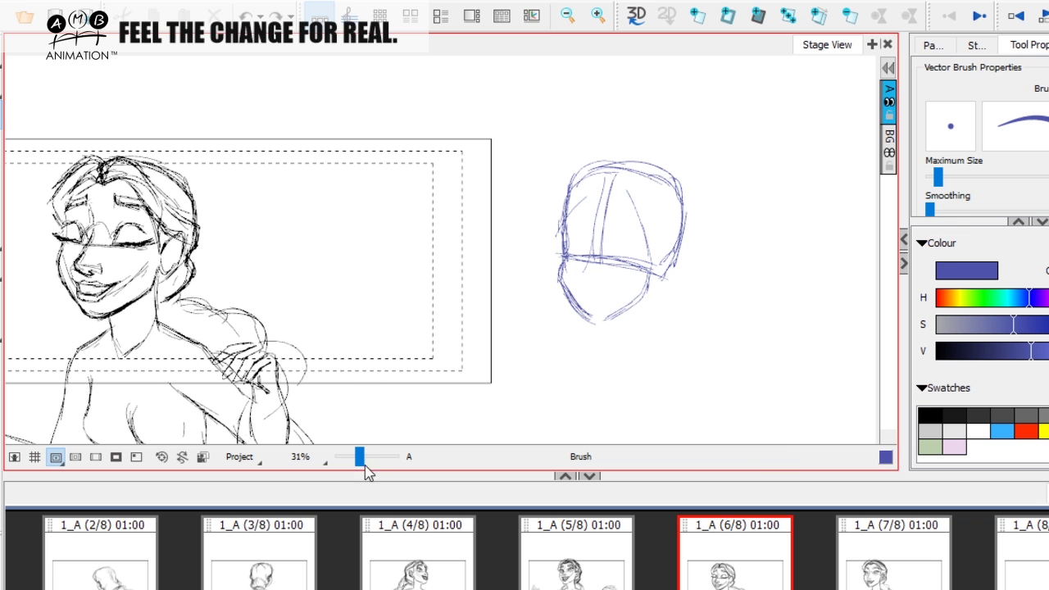
Sketch two rounded eye shapes resting on the blue head's dividing line and darken that line
{"action": "left_click_drag", "start_coordinate": [359, 457], "coordinate": [361, 456]}
{"action": "key", "text": "space"}
{"action": "mouse_move", "coordinate": [505, 372]}
{"action": "left_mouse_down"}
{"action": "mouse_move", "coordinate": [417, 360]}
{"action": "mouse_move", "coordinate": [421, 348]}
{"action": "left_mouse_up"}
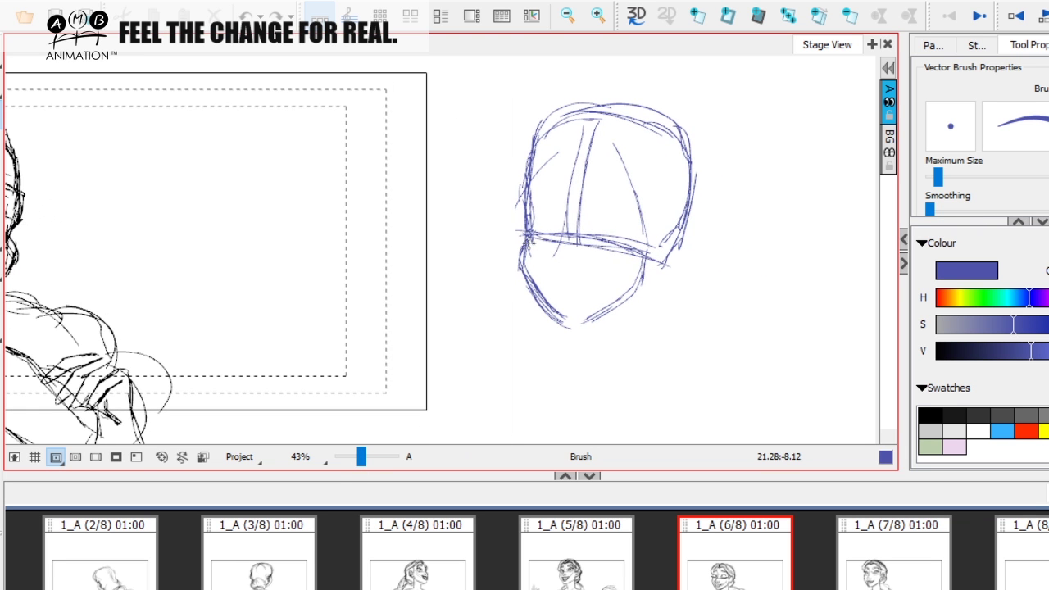
{"action": "mouse_move", "coordinate": [529, 241]}
{"action": "left_mouse_down"}
{"action": "mouse_move", "coordinate": [616, 244]}
{"action": "mouse_move", "coordinate": [653, 260]}
{"action": "left_mouse_up"}
{"action": "key", "text": "space"}
{"action": "mouse_move", "coordinate": [586, 265]}
{"action": "left_mouse_down"}
{"action": "mouse_move", "coordinate": [786, 252]}
{"action": "mouse_move", "coordinate": [656, 254]}
{"action": "left_mouse_up"}
{"action": "mouse_move", "coordinate": [622, 196]}
{"action": "left_mouse_down"}
{"action": "mouse_move", "coordinate": [630, 223]}
{"action": "mouse_move", "coordinate": [611, 193]}
{"action": "mouse_move", "coordinate": [600, 205]}
{"action": "mouse_move", "coordinate": [629, 223]}
{"action": "mouse_move", "coordinate": [650, 194]}
{"action": "mouse_move", "coordinate": [674, 206]}
{"action": "mouse_move", "coordinate": [692, 197]}
{"action": "mouse_move", "coordinate": [666, 213]}
{"action": "mouse_move", "coordinate": [694, 228]}
{"action": "left_mouse_up"}
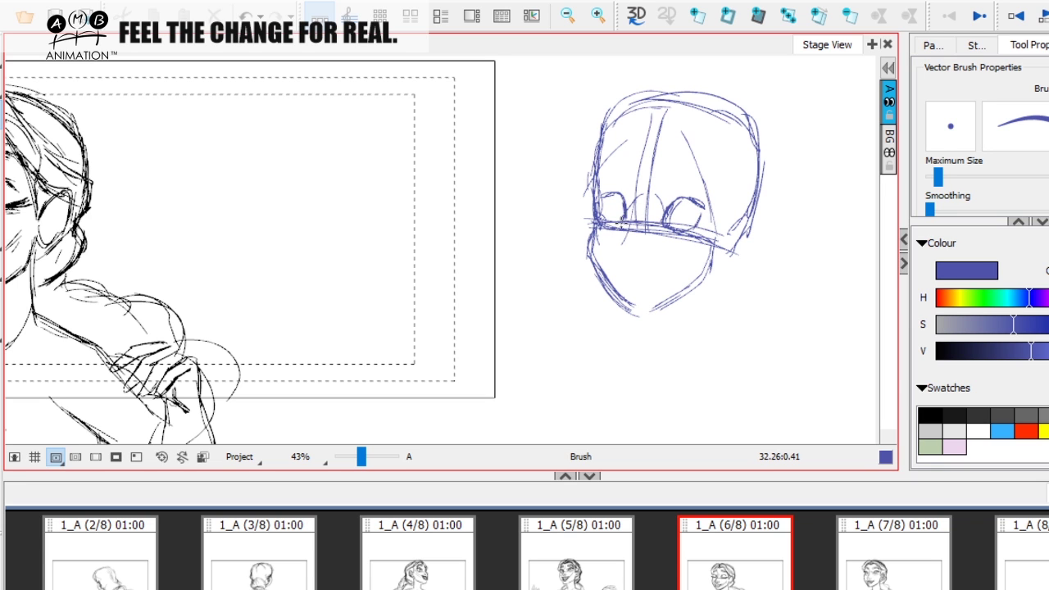
{"action": "mouse_move", "coordinate": [603, 222]}
{"action": "left_mouse_down"}
{"action": "mouse_move", "coordinate": [715, 236]}
{"action": "mouse_move", "coordinate": [623, 267]}
{"action": "mouse_move", "coordinate": [847, 286]}
{"action": "mouse_move", "coordinate": [721, 252]}
{"action": "mouse_move", "coordinate": [613, 244]}
{"action": "left_mouse_up"}
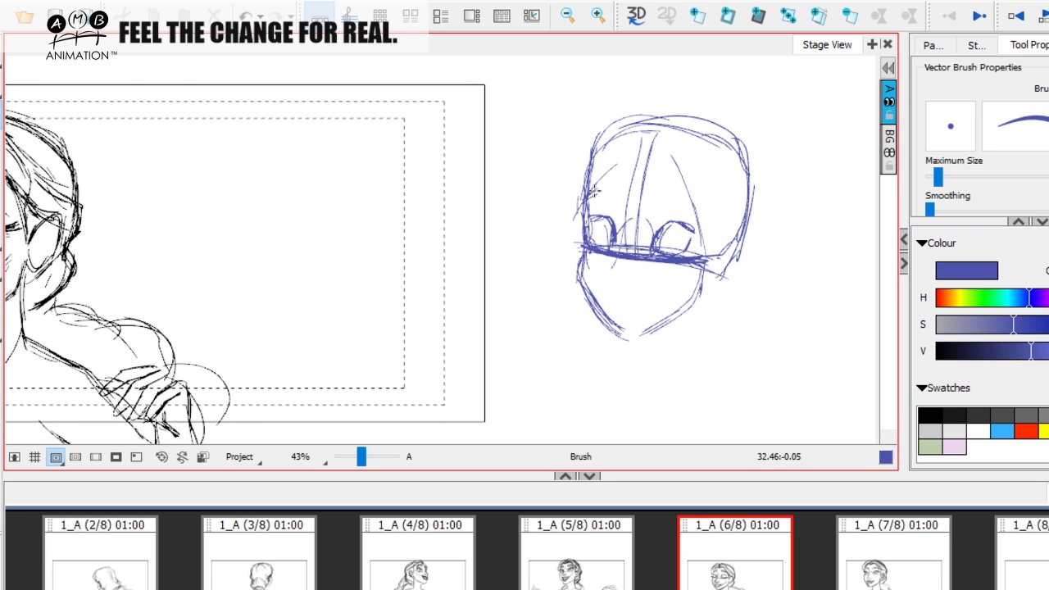
Draw thick angled eyebrows above both eyes of the blue head
{"action": "mouse_move", "coordinate": [652, 201]}
{"action": "left_mouse_down"}
{"action": "mouse_move", "coordinate": [690, 197]}
{"action": "mouse_move", "coordinate": [703, 221]}
{"action": "mouse_move", "coordinate": [662, 198]}
{"action": "left_mouse_up"}
{"action": "mouse_move", "coordinate": [596, 203]}
{"action": "left_mouse_down"}
{"action": "mouse_move", "coordinate": [658, 199]}
{"action": "mouse_move", "coordinate": [683, 193]}
{"action": "mouse_move", "coordinate": [657, 188]}
{"action": "mouse_move", "coordinate": [651, 197]}
{"action": "mouse_move", "coordinate": [685, 204]}
{"action": "left_mouse_up"}
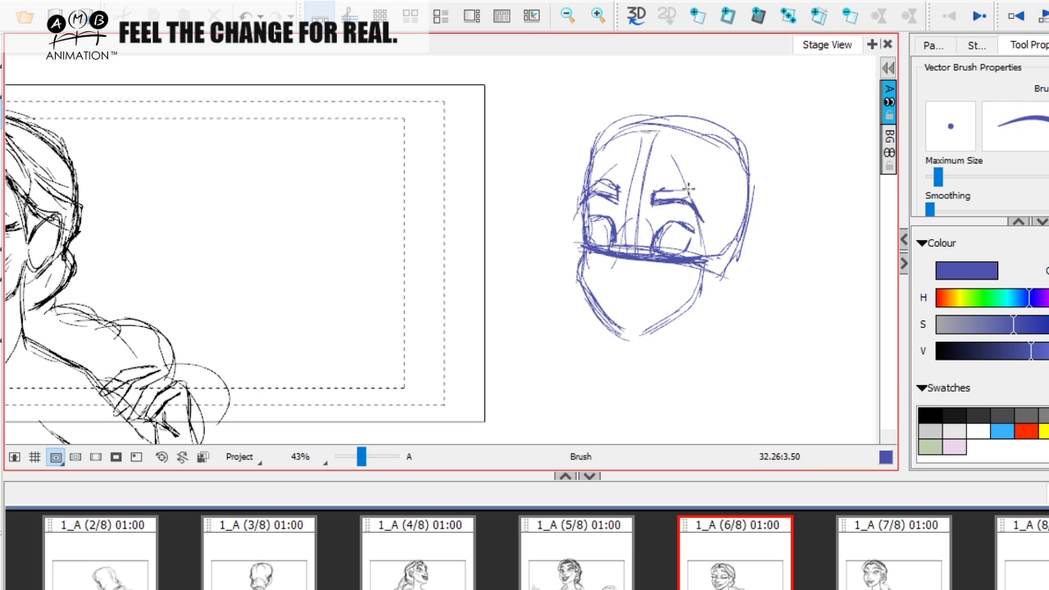
{"action": "key", "text": "space"}
{"action": "left_click_drag", "start_coordinate": [742, 256], "coordinate": [749, 268]}
{"action": "mouse_move", "coordinate": [629, 199]}
{"action": "left_mouse_down"}
{"action": "mouse_move", "coordinate": [603, 189]}
{"action": "mouse_move", "coordinate": [629, 214]}
{"action": "mouse_move", "coordinate": [706, 218]}
{"action": "mouse_move", "coordinate": [689, 202]}
{"action": "mouse_move", "coordinate": [662, 202]}
{"action": "mouse_move", "coordinate": [681, 217]}
{"action": "left_mouse_up"}
Define the blue head's eyes with heavier lids, outer lashes and oval irises, cleaning up the construction lines around them
{"action": "key", "text": "space"}
{"action": "left_click_drag", "start_coordinate": [768, 330], "coordinate": [728, 289]}
{"action": "key", "text": "space"}
{"action": "mouse_move", "coordinate": [602, 231]}
{"action": "left_mouse_down"}
{"action": "mouse_move", "coordinate": [628, 260]}
{"action": "mouse_move", "coordinate": [665, 260]}
{"action": "mouse_move", "coordinate": [639, 266]}
{"action": "mouse_move", "coordinate": [568, 245]}
{"action": "mouse_move", "coordinate": [688, 263]}
{"action": "left_mouse_up"}
{"action": "key", "text": "e"}
{"action": "left_click", "coordinate": [2, 130]}
{"action": "key", "text": "space"}
{"action": "left_click_drag", "start_coordinate": [654, 229], "coordinate": [631, 239]}
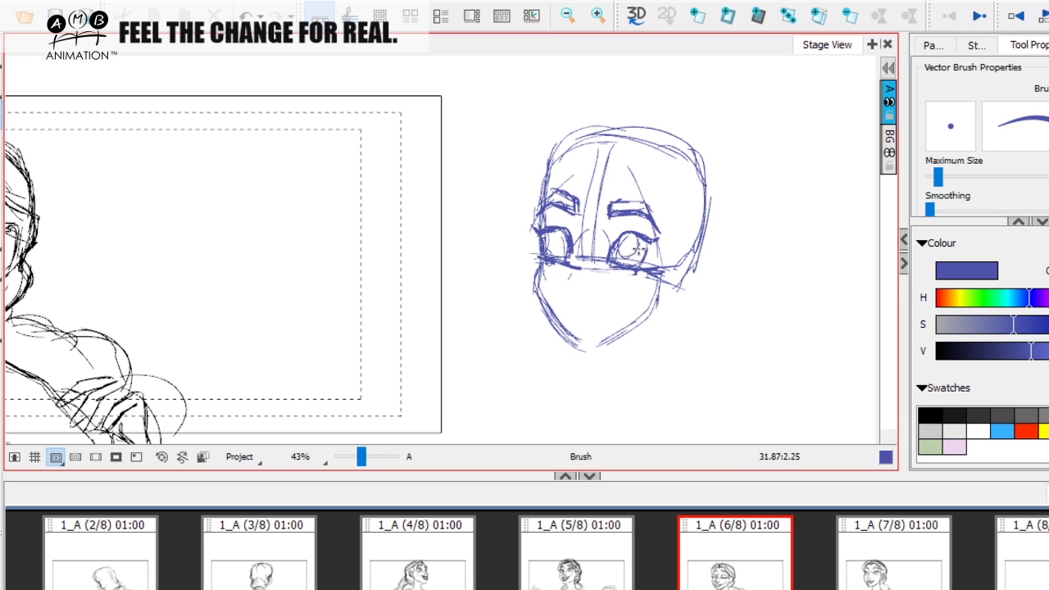
{"action": "left_click_drag", "start_coordinate": [560, 236], "coordinate": [558, 239]}
Close the blue head's chin and reinforce both sides of the jaw
{"action": "key", "text": "space"}
{"action": "mouse_move", "coordinate": [630, 301]}
{"action": "left_mouse_down"}
{"action": "mouse_move", "coordinate": [614, 281]}
{"action": "mouse_move", "coordinate": [566, 268]}
{"action": "left_mouse_up"}
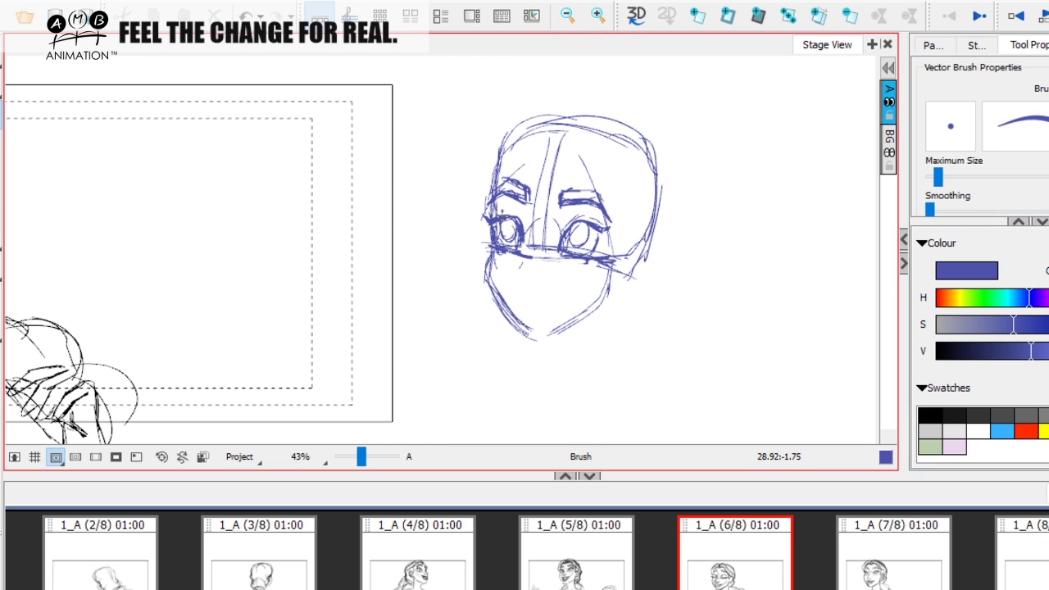
{"action": "left_click_drag", "start_coordinate": [590, 412], "coordinate": [584, 413]}
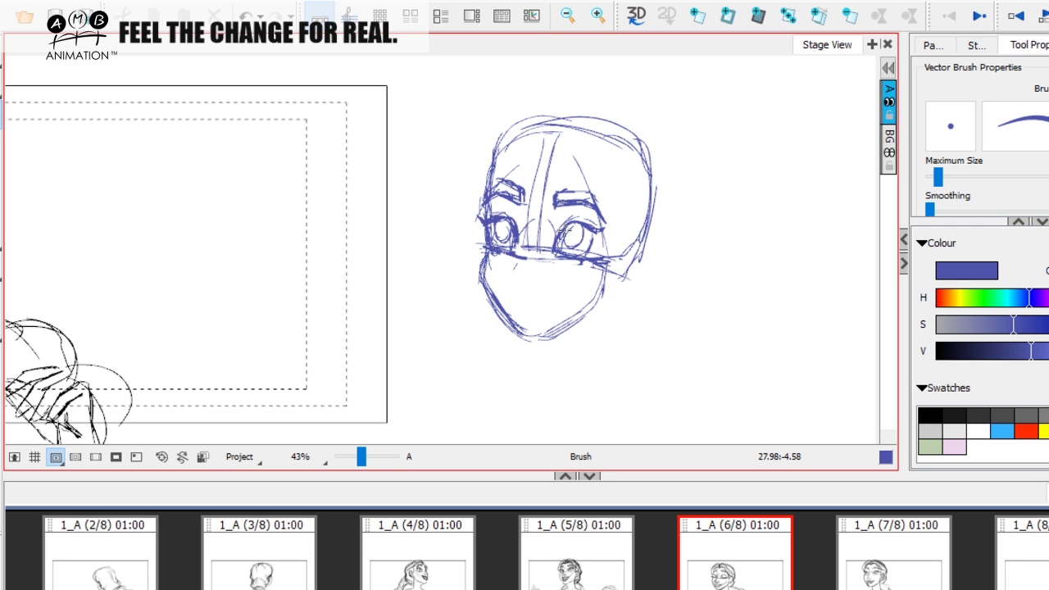
Try blue strokes over the eye and nose bridge area of the portrait, and undo them
{"action": "left_click_drag", "start_coordinate": [566, 379], "coordinate": [827, 354]}
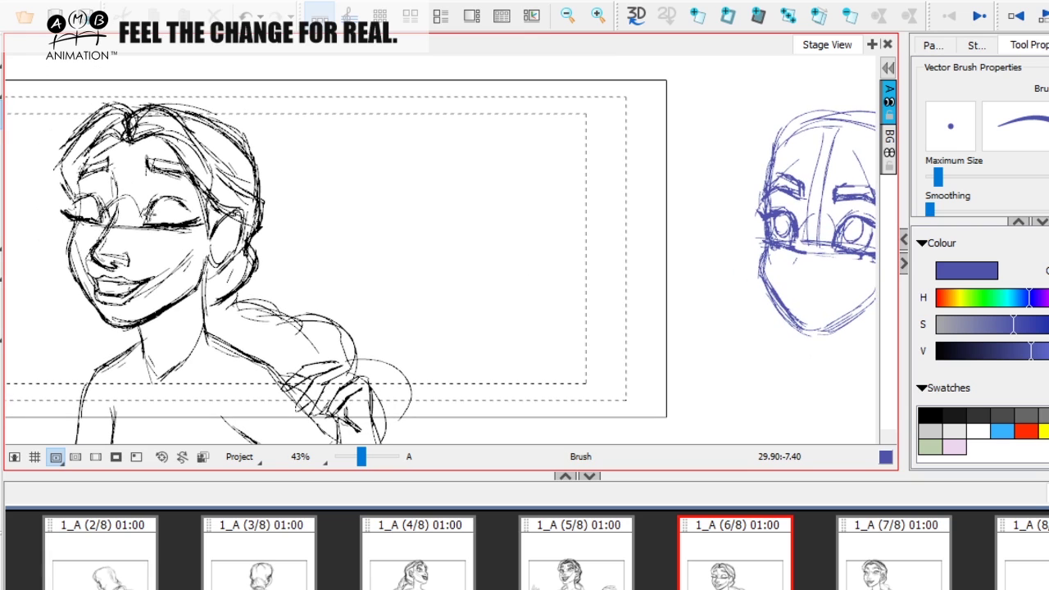
{"action": "mouse_move", "coordinate": [146, 223]}
{"action": "left_mouse_down"}
{"action": "mouse_move", "coordinate": [190, 209]}
{"action": "mouse_move", "coordinate": [169, 235]}
{"action": "left_mouse_up"}
{"action": "key", "text": "ctrl+z"}
{"action": "key", "text": "ctrl+z"}
Draw a rounded arc between the blue head's eyes to mark the nose bridge
{"action": "left_click_drag", "start_coordinate": [675, 341], "coordinate": [550, 357]}
{"action": "left_click_drag", "start_coordinate": [469, 355], "coordinate": [529, 350]}
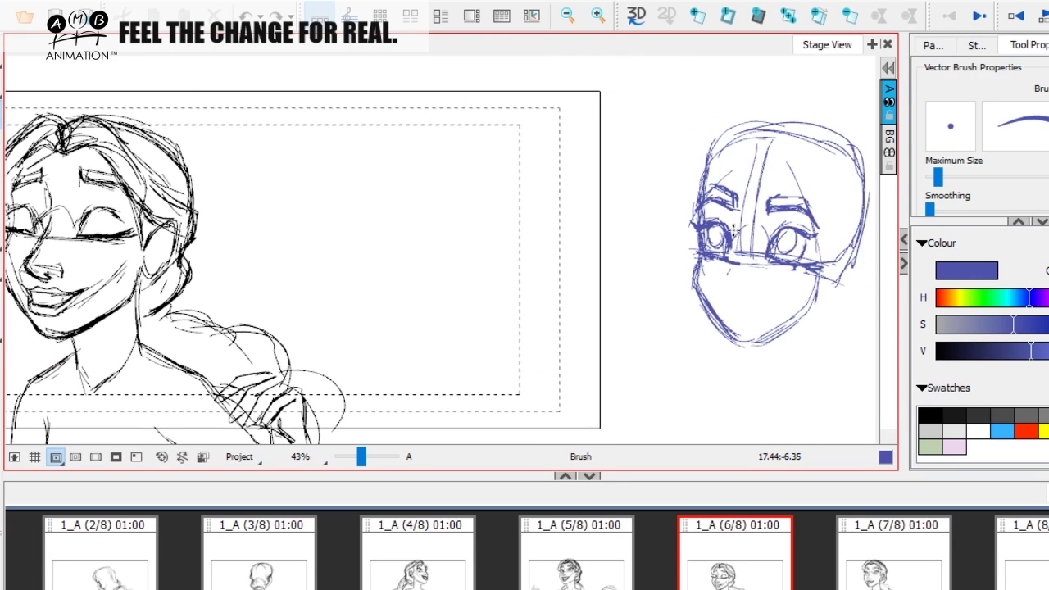
{"action": "left_click_drag", "start_coordinate": [780, 262], "coordinate": [698, 267]}
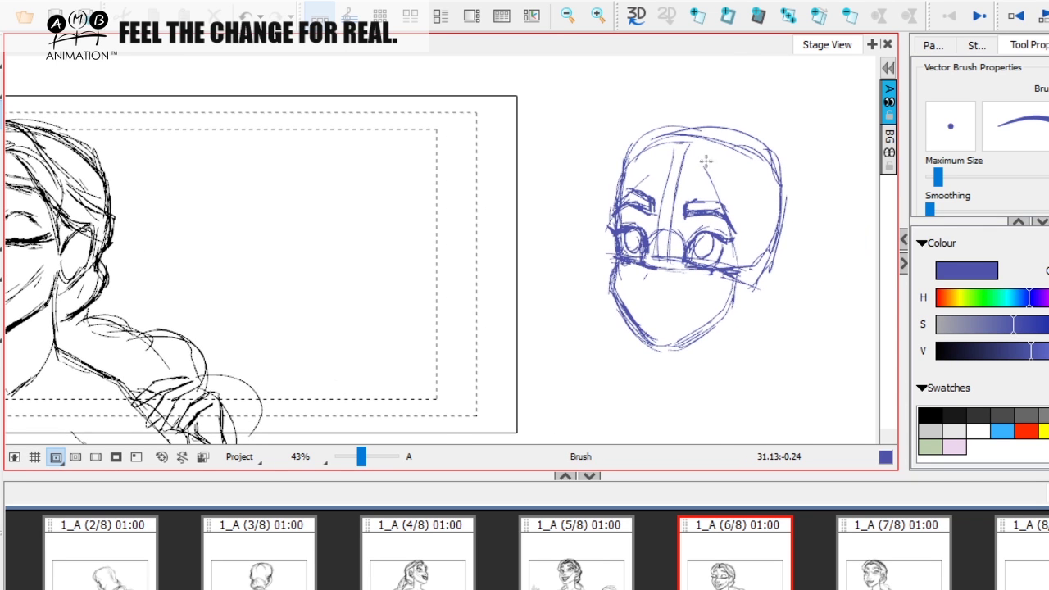
{"action": "mouse_move", "coordinate": [797, 220]}
{"action": "left_mouse_down"}
{"action": "mouse_move", "coordinate": [801, 234]}
{"action": "mouse_move", "coordinate": [852, 238]}
{"action": "left_mouse_up"}
{"action": "left_click_drag", "start_coordinate": [685, 266], "coordinate": [636, 268]}
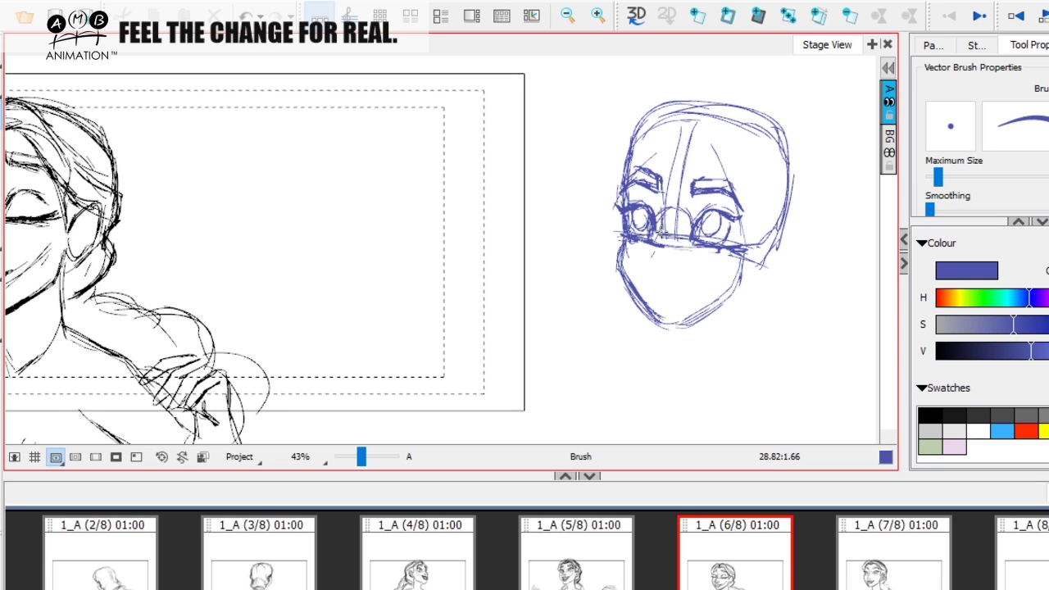
Draw the blue head's nose with an oval tip and side line, and add a smiling mouth line beneath it
{"action": "left_click_drag", "start_coordinate": [647, 264], "coordinate": [675, 268]}
{"action": "left_click_drag", "start_coordinate": [585, 286], "coordinate": [646, 279]}
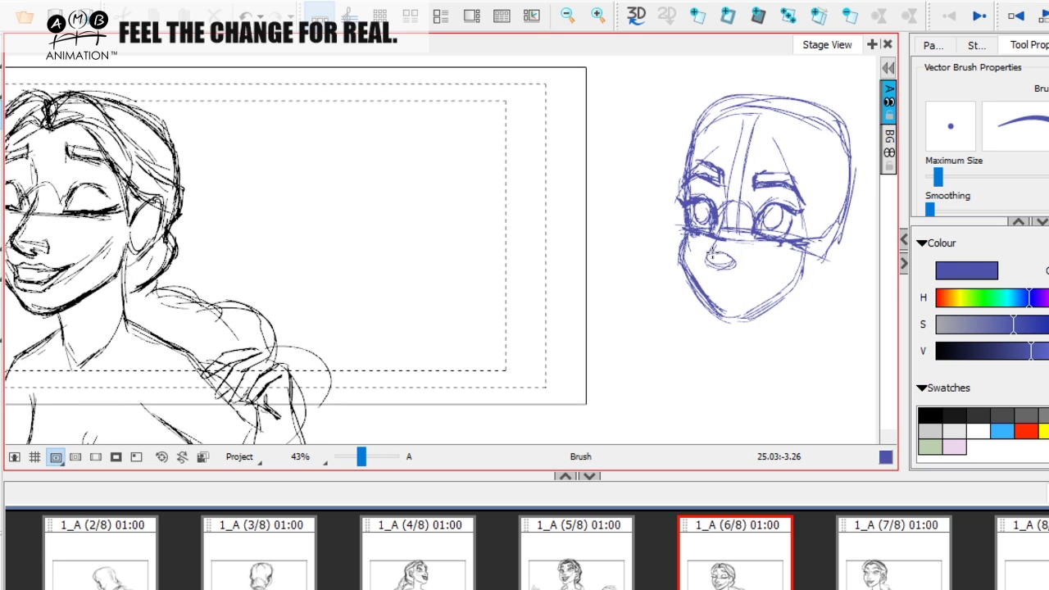
{"action": "mouse_move", "coordinate": [717, 258]}
{"action": "left_mouse_down"}
{"action": "mouse_move", "coordinate": [770, 261]}
{"action": "mouse_move", "coordinate": [678, 263]}
{"action": "mouse_move", "coordinate": [709, 279]}
{"action": "mouse_move", "coordinate": [685, 277]}
{"action": "mouse_move", "coordinate": [693, 287]}
{"action": "mouse_move", "coordinate": [744, 286]}
{"action": "left_mouse_up"}
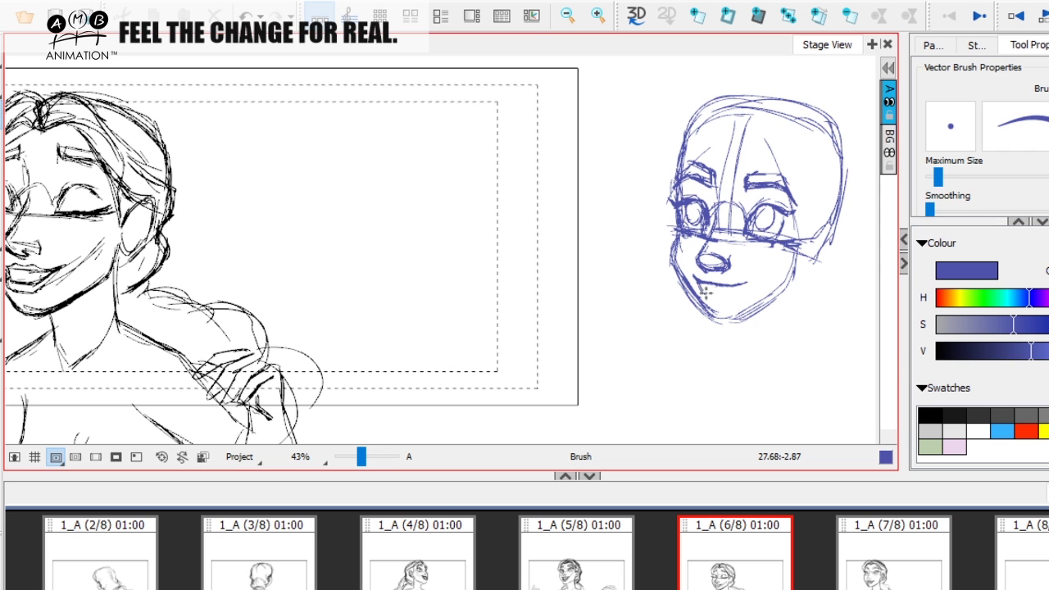
Shape full upper and lower lips around the blue head's smiling mouth line
{"action": "left_click_drag", "start_coordinate": [706, 292], "coordinate": [733, 292]}
{"action": "key", "text": "space"}
{"action": "mouse_move", "coordinate": [616, 328]}
{"action": "left_mouse_down"}
{"action": "mouse_move", "coordinate": [743, 330]}
{"action": "mouse_move", "coordinate": [609, 326]}
{"action": "left_mouse_up"}
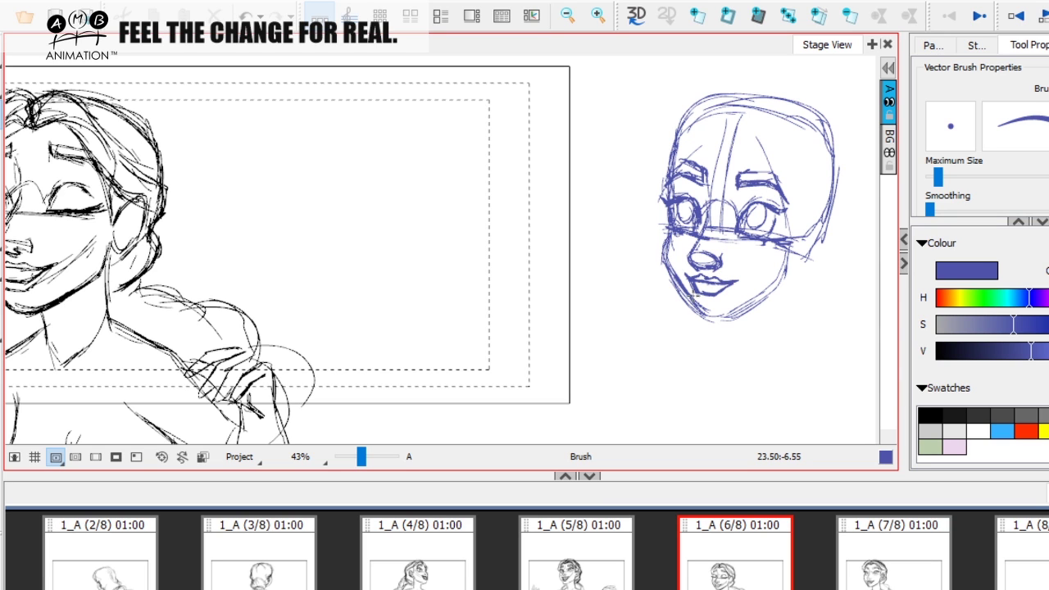
{"action": "mouse_move", "coordinate": [692, 294]}
{"action": "left_mouse_down"}
{"action": "mouse_move", "coordinate": [722, 304]}
{"action": "mouse_move", "coordinate": [733, 290]}
{"action": "mouse_move", "coordinate": [716, 302]}
{"action": "mouse_move", "coordinate": [693, 292]}
{"action": "left_mouse_up"}
{"action": "key", "text": "space"}
{"action": "left_click_drag", "start_coordinate": [759, 303], "coordinate": [740, 325]}
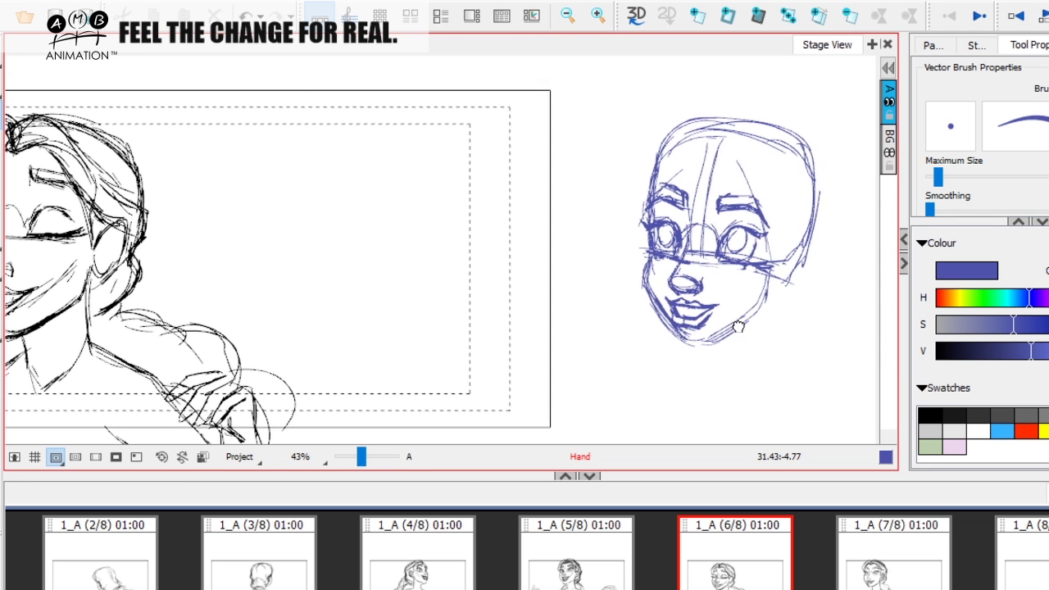
Strengthen the blue head's cheek, jaw and chin contour on both sides of the face
{"action": "key", "text": "space"}
{"action": "left_click_drag", "start_coordinate": [677, 359], "coordinate": [644, 340]}
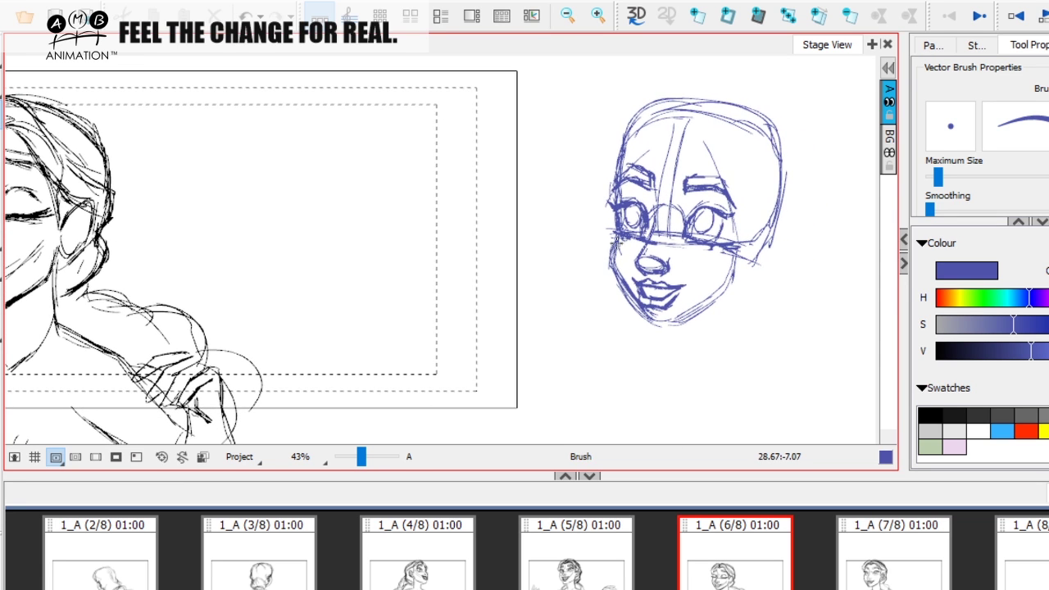
{"action": "left_click_drag", "start_coordinate": [625, 284], "coordinate": [650, 322]}
{"action": "mouse_move", "coordinate": [612, 249]}
{"action": "left_mouse_down"}
{"action": "mouse_move", "coordinate": [649, 325]}
{"action": "mouse_move", "coordinate": [703, 313]}
{"action": "mouse_move", "coordinate": [726, 289]}
{"action": "left_mouse_up"}
{"action": "mouse_move", "coordinate": [735, 248]}
{"action": "left_mouse_down"}
{"action": "mouse_move", "coordinate": [731, 281]}
{"action": "mouse_move", "coordinate": [699, 312]}
{"action": "left_mouse_up"}
{"action": "key", "text": "space"}
{"action": "left_click_drag", "start_coordinate": [685, 326], "coordinate": [740, 362]}
{"action": "key", "text": "space"}
{"action": "mouse_move", "coordinate": [610, 330]}
{"action": "left_mouse_down"}
{"action": "mouse_move", "coordinate": [740, 315]}
{"action": "mouse_move", "coordinate": [622, 331]}
{"action": "left_mouse_up"}
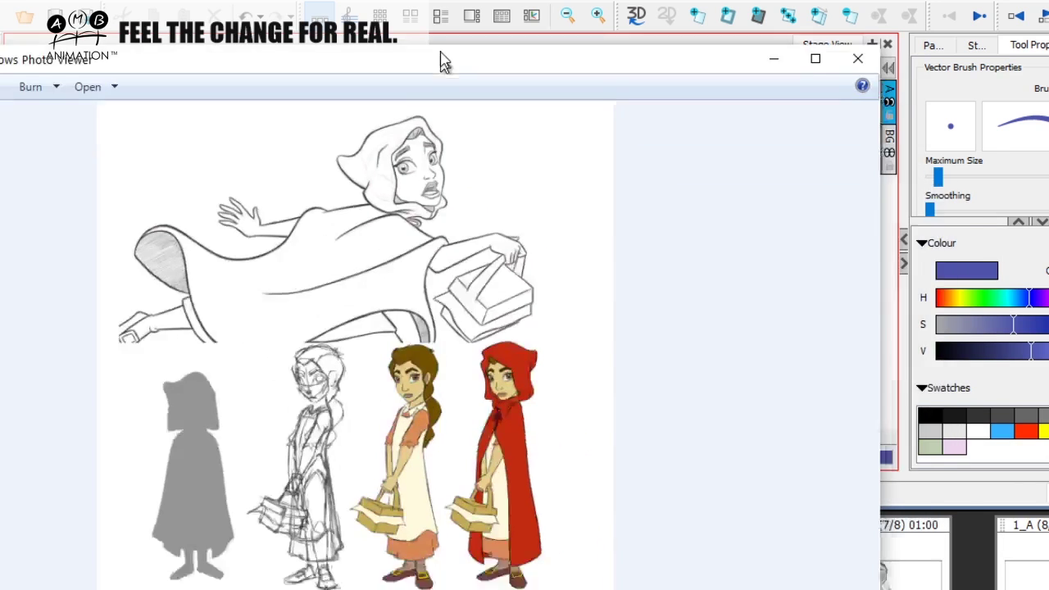
In Windows Photo Viewer, examine the red-hooded girl reference up close, comparing her construction sketch with the coloured versions
{"action": "left_click_drag", "start_coordinate": [440, 63], "coordinate": [603, 22]}
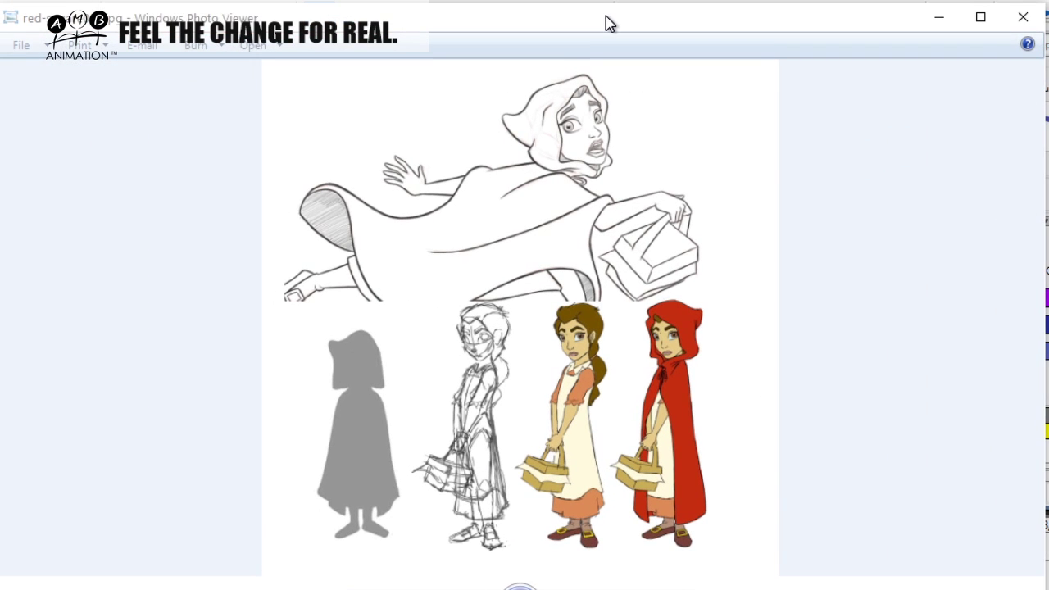
{"action": "left_click", "coordinate": [385, 589]}
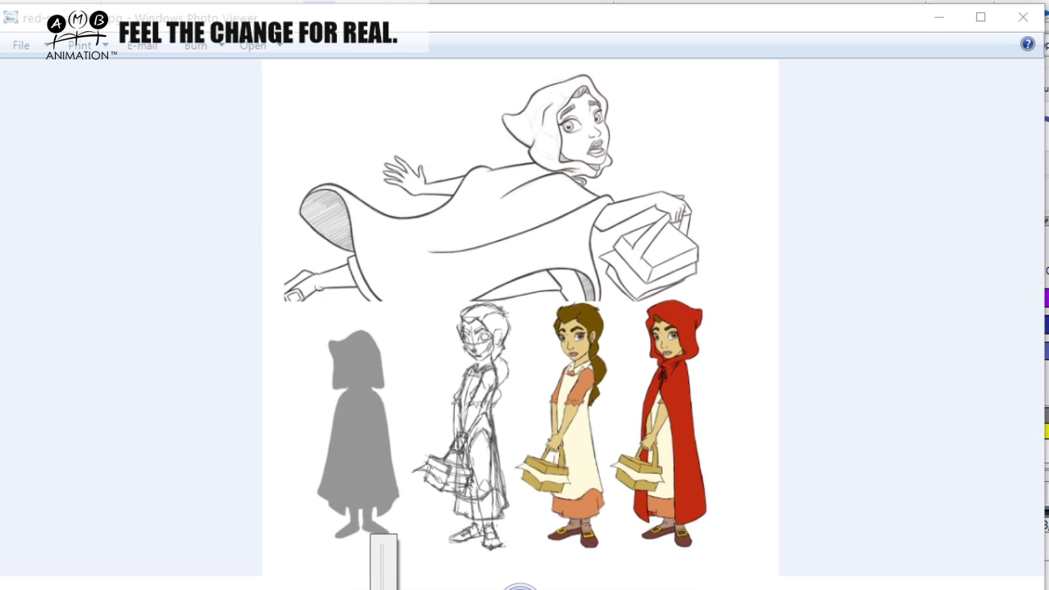
{"action": "left_click_drag", "start_coordinate": [385, 589], "coordinate": [385, 573]}
{"action": "left_click_drag", "start_coordinate": [569, 461], "coordinate": [499, 273]}
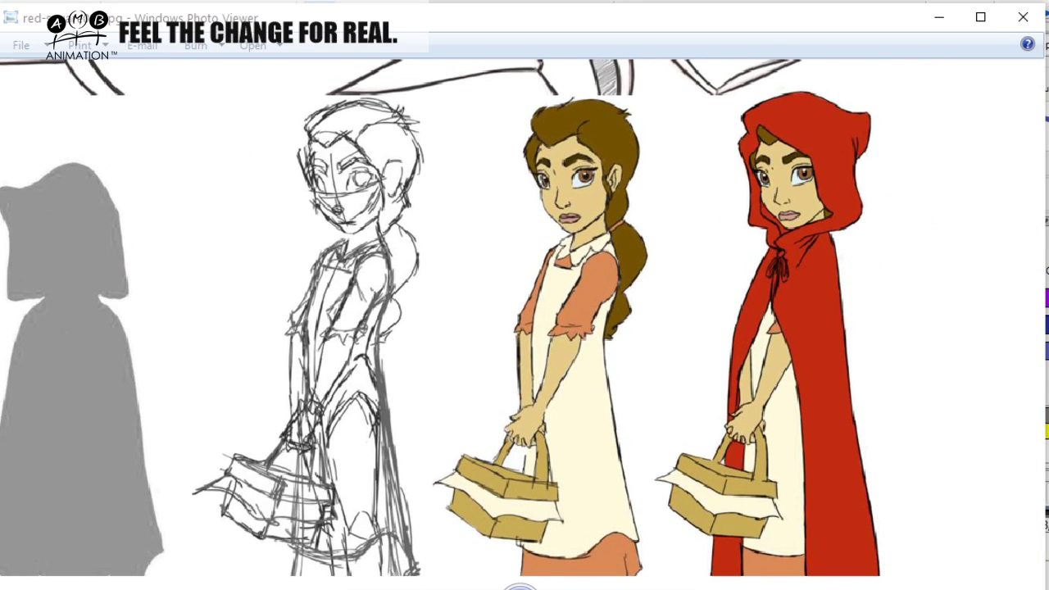
{"action": "left_click", "coordinate": [385, 589]}
{"action": "left_click_drag", "start_coordinate": [385, 584], "coordinate": [385, 587]}
{"action": "left_click_drag", "start_coordinate": [418, 414], "coordinate": [420, 356]}
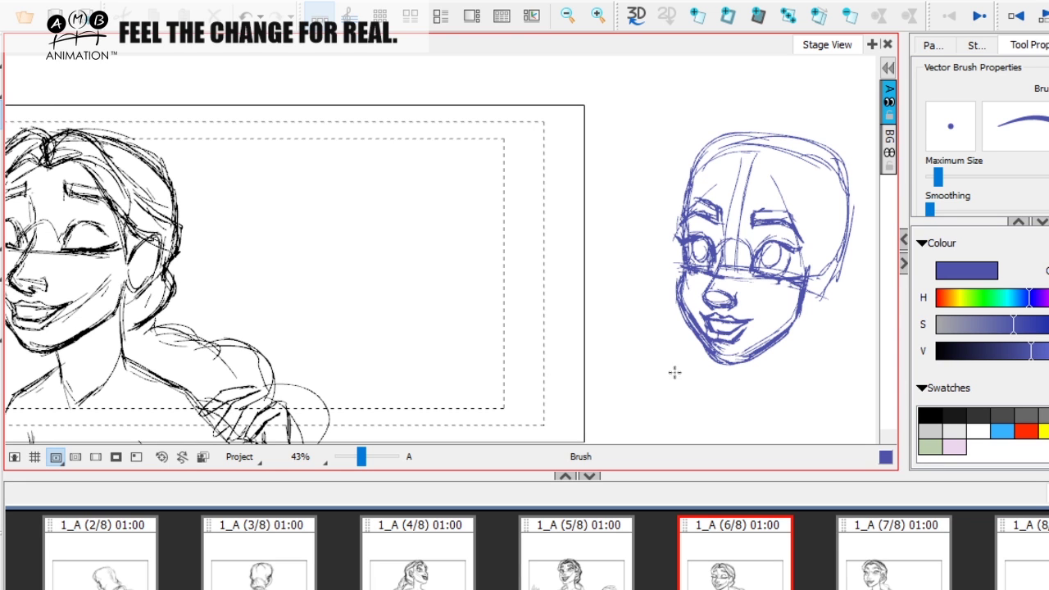
Reinforce the back of the blue head's cranium, and draw the ear behind the jaw with the rear neck line
{"action": "left_click_drag", "start_coordinate": [620, 368], "coordinate": [541, 357]}
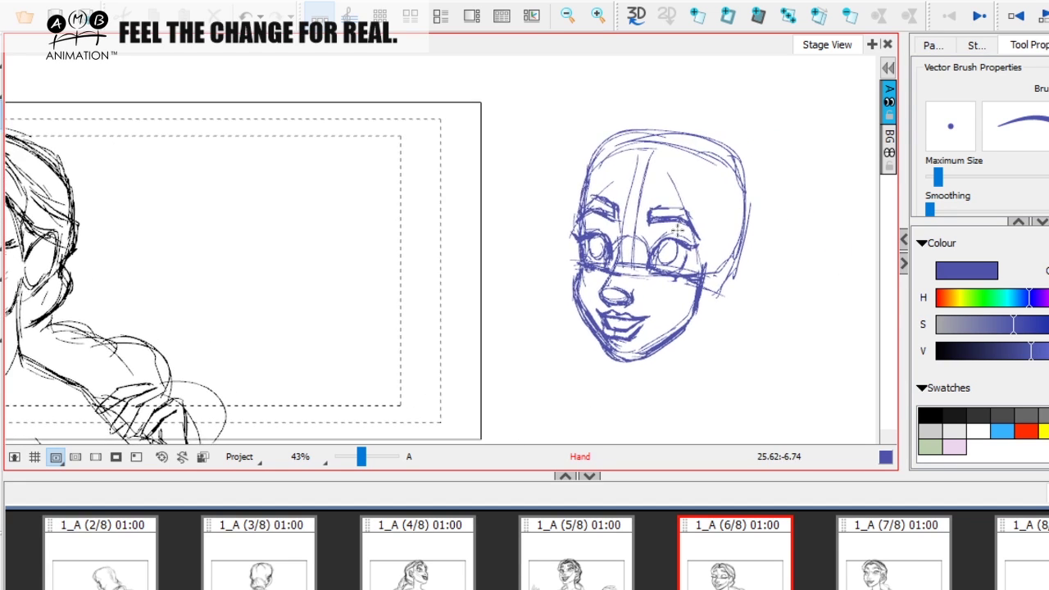
{"action": "left_click_drag", "start_coordinate": [577, 235], "coordinate": [620, 244]}
{"action": "mouse_move", "coordinate": [711, 150]}
{"action": "left_mouse_down"}
{"action": "mouse_move", "coordinate": [747, 158]}
{"action": "mouse_move", "coordinate": [783, 197]}
{"action": "mouse_move", "coordinate": [761, 307]}
{"action": "mouse_move", "coordinate": [808, 290]}
{"action": "mouse_move", "coordinate": [799, 289]}
{"action": "left_mouse_up"}
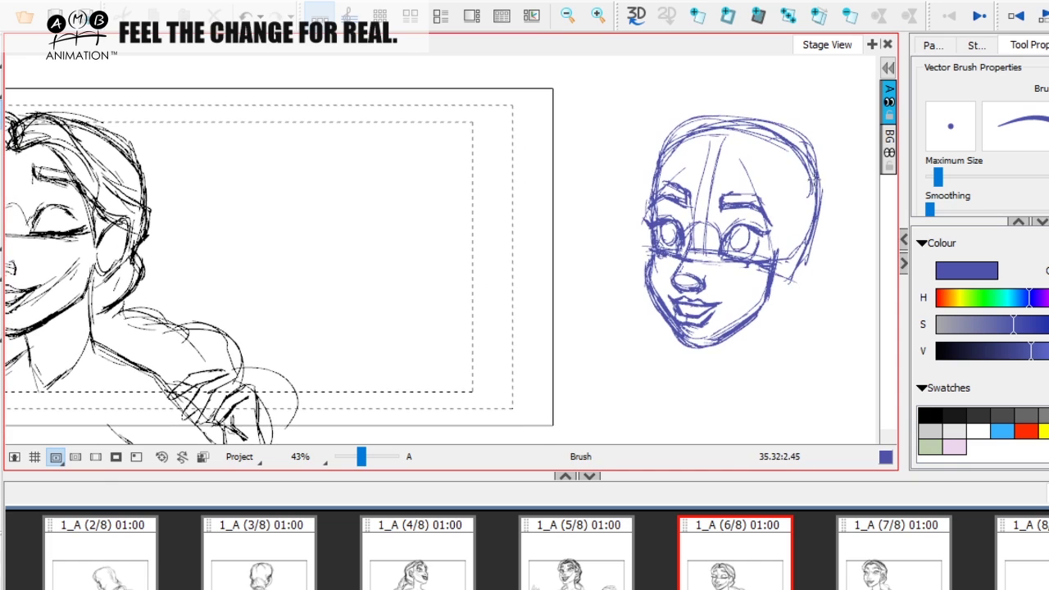
{"action": "left_click_drag", "start_coordinate": [816, 222], "coordinate": [802, 266]}
{"action": "mouse_move", "coordinate": [811, 246]}
{"action": "left_mouse_down"}
{"action": "mouse_move", "coordinate": [782, 290]}
{"action": "mouse_move", "coordinate": [770, 262]}
{"action": "mouse_move", "coordinate": [781, 291]}
{"action": "mouse_move", "coordinate": [730, 234]}
{"action": "mouse_move", "coordinate": [727, 309]}
{"action": "left_mouse_up"}
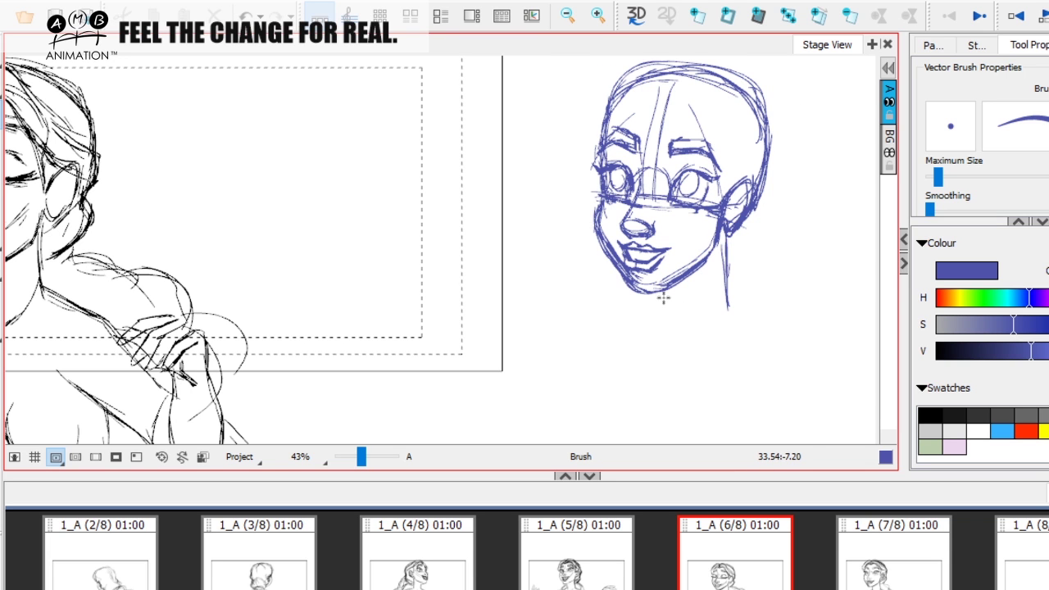
Draw the front neck line down from beneath the blue head's chin
{"action": "mouse_move", "coordinate": [662, 293]}
{"action": "left_mouse_down"}
{"action": "mouse_move", "coordinate": [665, 331]}
{"action": "mouse_move", "coordinate": [747, 398]}
{"action": "left_mouse_up"}
{"action": "key", "text": "space"}
{"action": "left_click_drag", "start_coordinate": [362, 459], "coordinate": [359, 459]}
{"action": "key", "text": "space"}
{"action": "left_click_drag", "start_coordinate": [547, 372], "coordinate": [541, 390]}
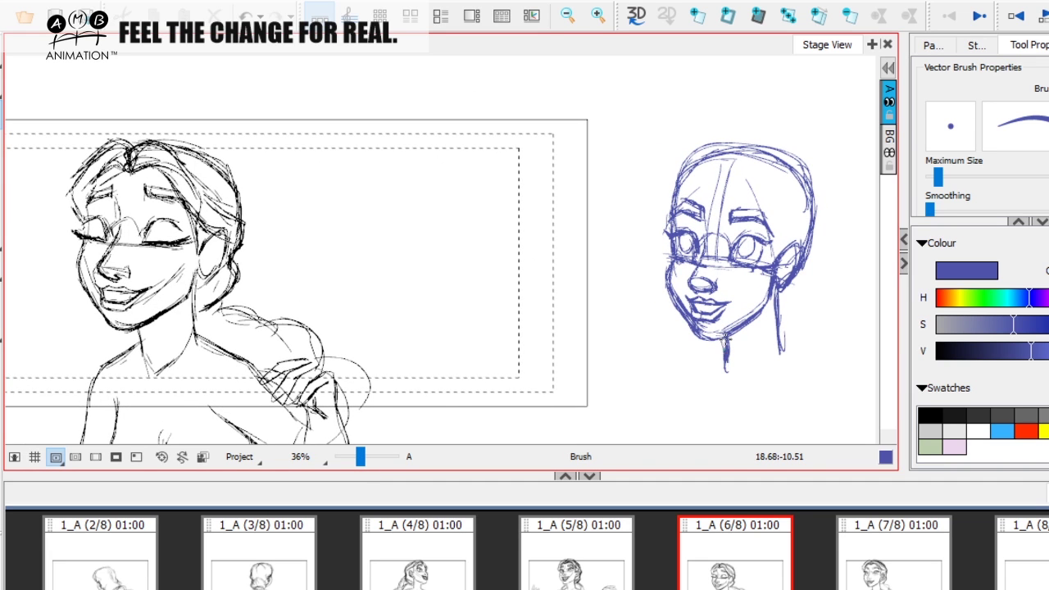
{"action": "key", "text": "space"}
{"action": "mouse_move", "coordinate": [632, 380]}
{"action": "left_mouse_down"}
{"action": "mouse_move", "coordinate": [656, 399]}
{"action": "mouse_move", "coordinate": [648, 396]}
{"action": "left_mouse_up"}
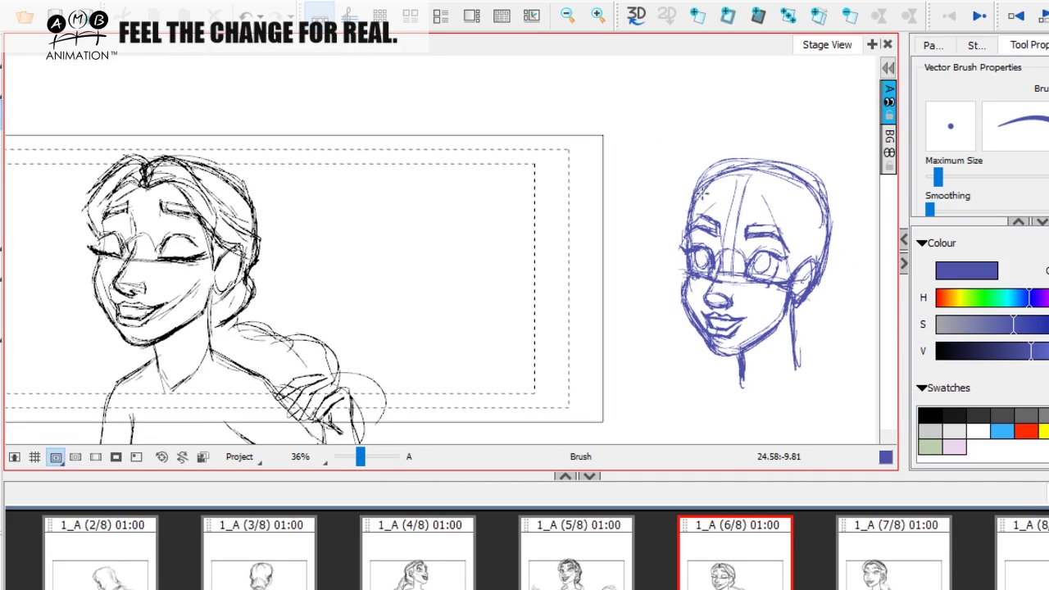
Review the character poses in panels 5/8 and 4/8, and return to panel 6/8
{"action": "left_click", "coordinate": [577, 566]}
{"action": "left_click", "coordinate": [420, 566]}
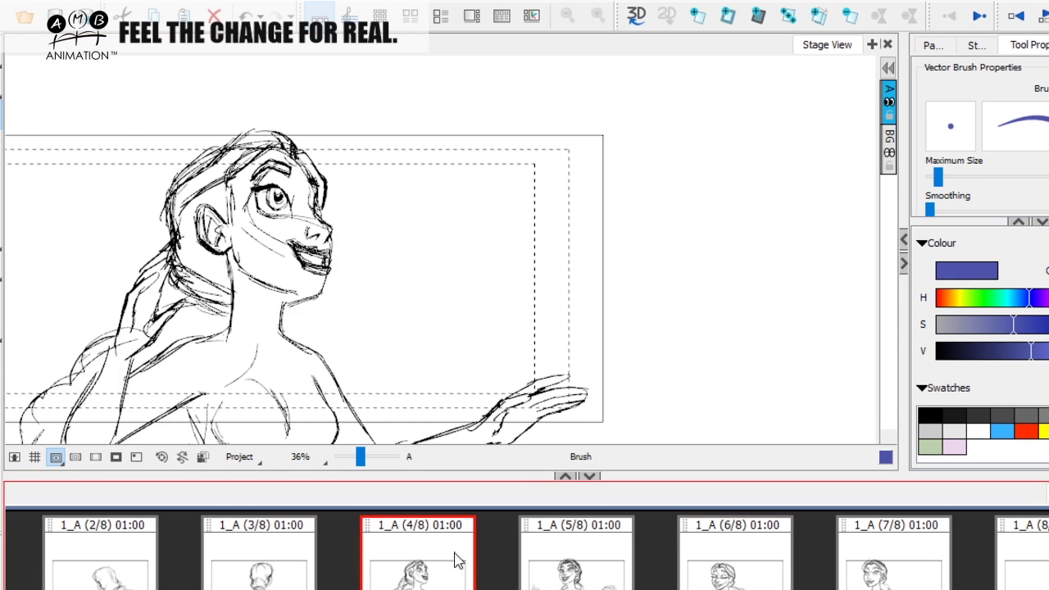
{"action": "left_click", "coordinate": [586, 553]}
{"action": "left_click", "coordinate": [755, 559]}
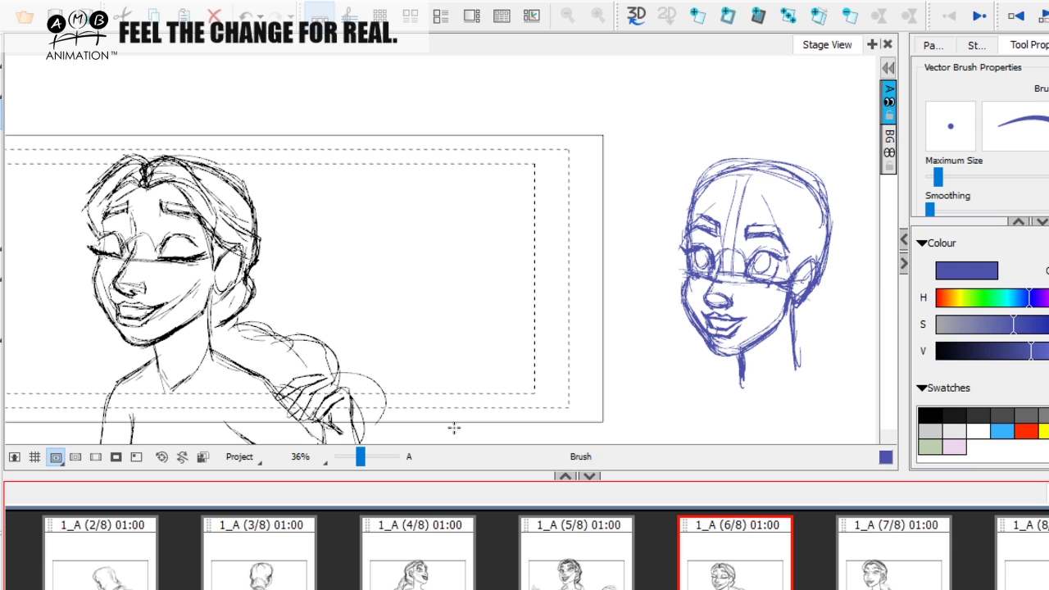
Move the whole blue head drawing inside the camera frame beside the black portrait, and deselect it
{"action": "key", "text": "alt+s"}
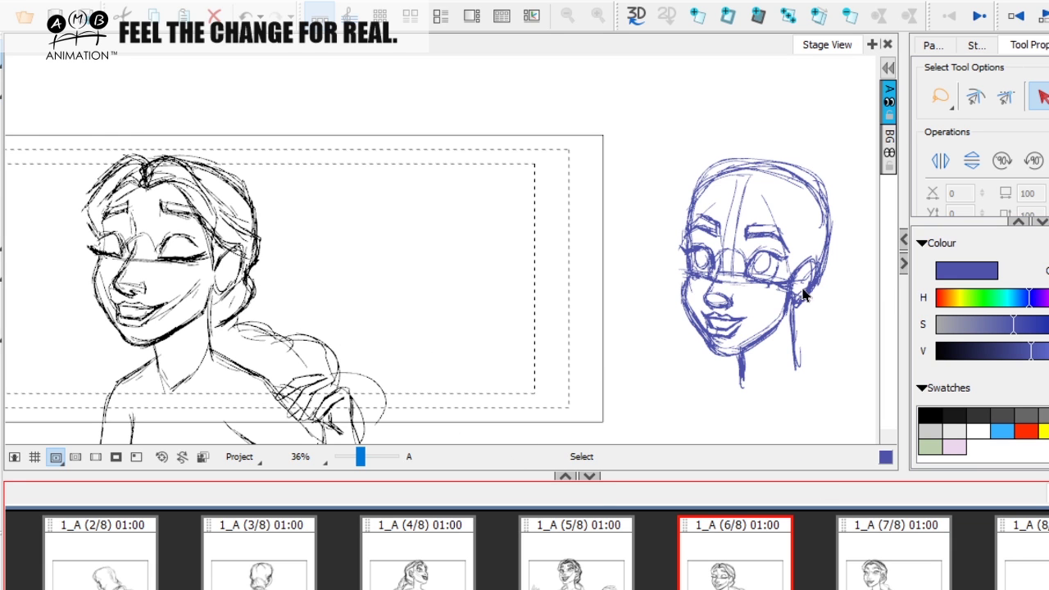
{"action": "left_click_drag", "start_coordinate": [801, 291], "coordinate": [506, 284]}
{"action": "left_click", "coordinate": [615, 267]}
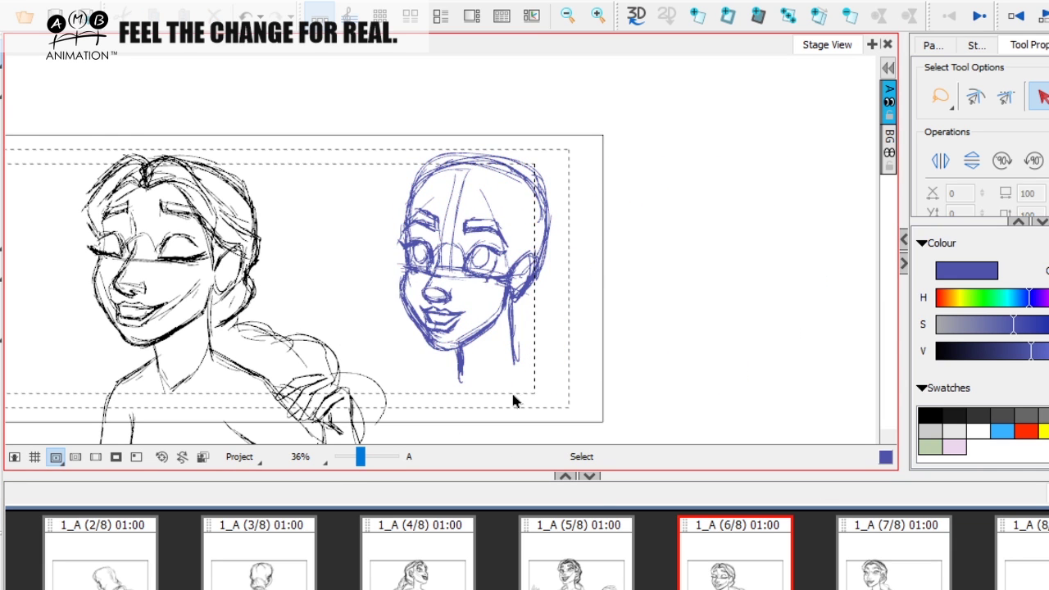
{"action": "left_click_drag", "start_coordinate": [357, 457], "coordinate": [361, 456]}
{"action": "key", "text": "space"}
{"action": "left_click_drag", "start_coordinate": [563, 399], "coordinate": [665, 372]}
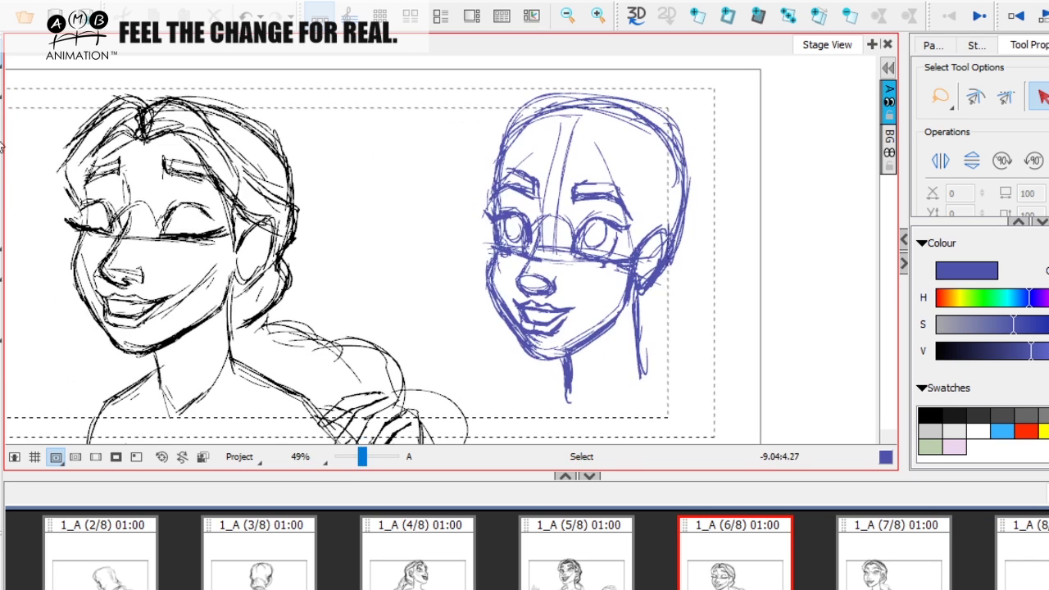
Brush in the blue head's hairline with a central widow's peak, curving down the temples toward the ear
{"action": "key", "text": "alt+b"}
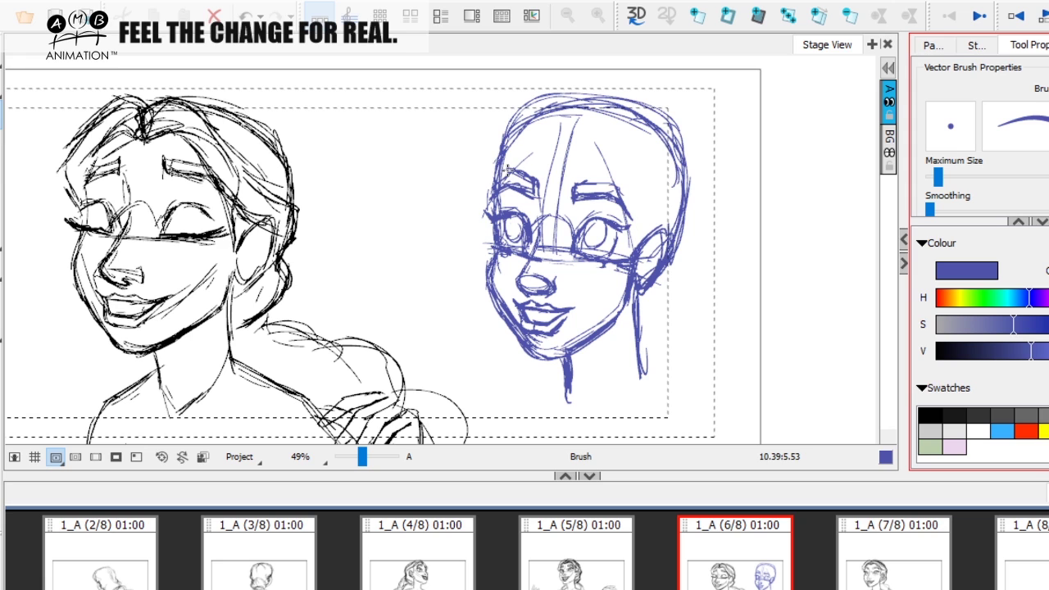
{"action": "mouse_move", "coordinate": [514, 152]}
{"action": "left_mouse_down"}
{"action": "mouse_move", "coordinate": [558, 131]}
{"action": "mouse_move", "coordinate": [629, 167]}
{"action": "left_mouse_up"}
{"action": "mouse_move", "coordinate": [519, 136]}
{"action": "left_mouse_down"}
{"action": "mouse_move", "coordinate": [576, 131]}
{"action": "mouse_move", "coordinate": [621, 161]}
{"action": "left_mouse_up"}
{"action": "mouse_move", "coordinate": [502, 159]}
{"action": "left_mouse_down"}
{"action": "mouse_move", "coordinate": [587, 131]}
{"action": "mouse_move", "coordinate": [630, 184]}
{"action": "left_mouse_up"}
{"action": "left_click_drag", "start_coordinate": [587, 135], "coordinate": [632, 197]}
{"action": "mouse_move", "coordinate": [613, 159]}
{"action": "left_mouse_down"}
{"action": "mouse_move", "coordinate": [639, 198]}
{"action": "mouse_move", "coordinate": [632, 252]}
{"action": "left_mouse_up"}
{"action": "mouse_move", "coordinate": [643, 192]}
{"action": "left_mouse_down"}
{"action": "mouse_move", "coordinate": [582, 131]}
{"action": "mouse_move", "coordinate": [637, 195]}
{"action": "mouse_move", "coordinate": [623, 152]}
{"action": "mouse_move", "coordinate": [645, 192]}
{"action": "mouse_move", "coordinate": [547, 130]}
{"action": "mouse_move", "coordinate": [591, 131]}
{"action": "mouse_move", "coordinate": [555, 146]}
{"action": "left_mouse_up"}
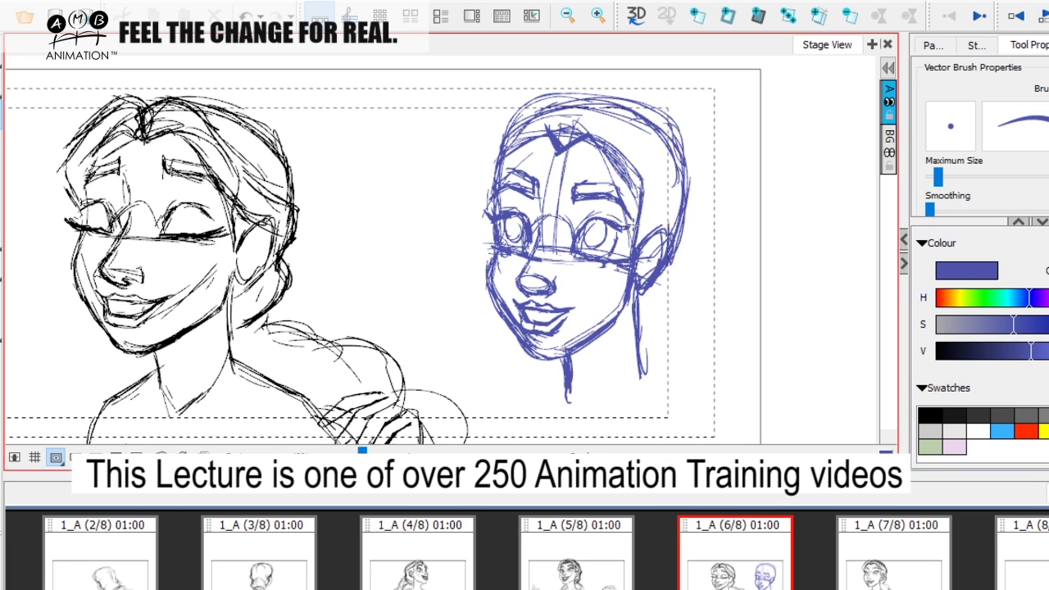
{"action": "left_click_drag", "start_coordinate": [592, 133], "coordinate": [630, 185]}
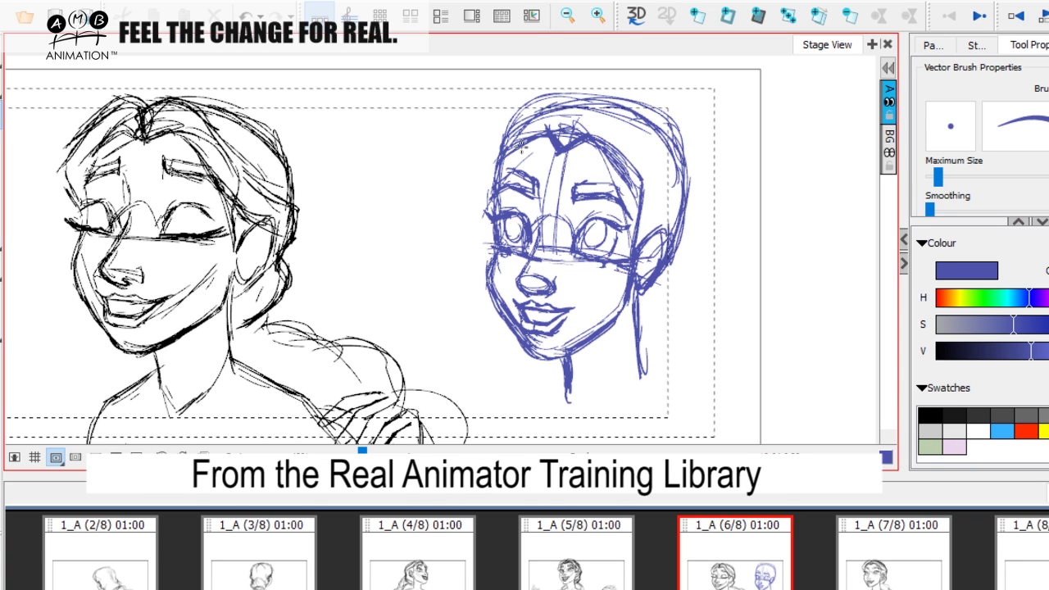
Add sweeping hair strands from the central peak over the crown toward the ear side
{"action": "mouse_move", "coordinate": [575, 119]}
{"action": "left_mouse_down"}
{"action": "mouse_move", "coordinate": [609, 128]}
{"action": "mouse_move", "coordinate": [635, 151]}
{"action": "mouse_move", "coordinate": [612, 120]}
{"action": "mouse_move", "coordinate": [579, 115]}
{"action": "mouse_move", "coordinate": [656, 167]}
{"action": "left_mouse_up"}
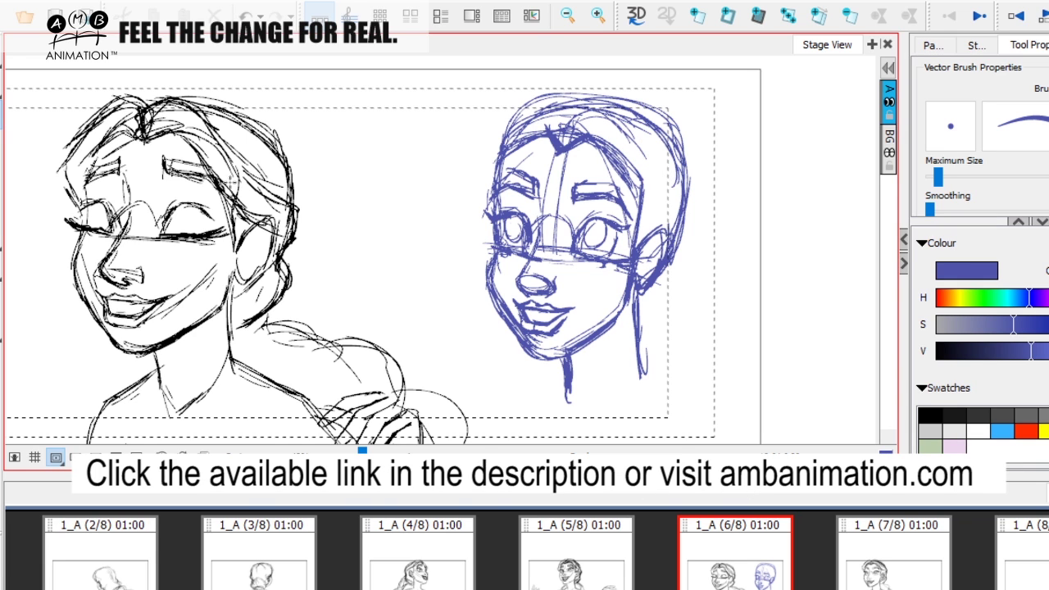
{"action": "left_click_drag", "start_coordinate": [614, 119], "coordinate": [664, 176]}
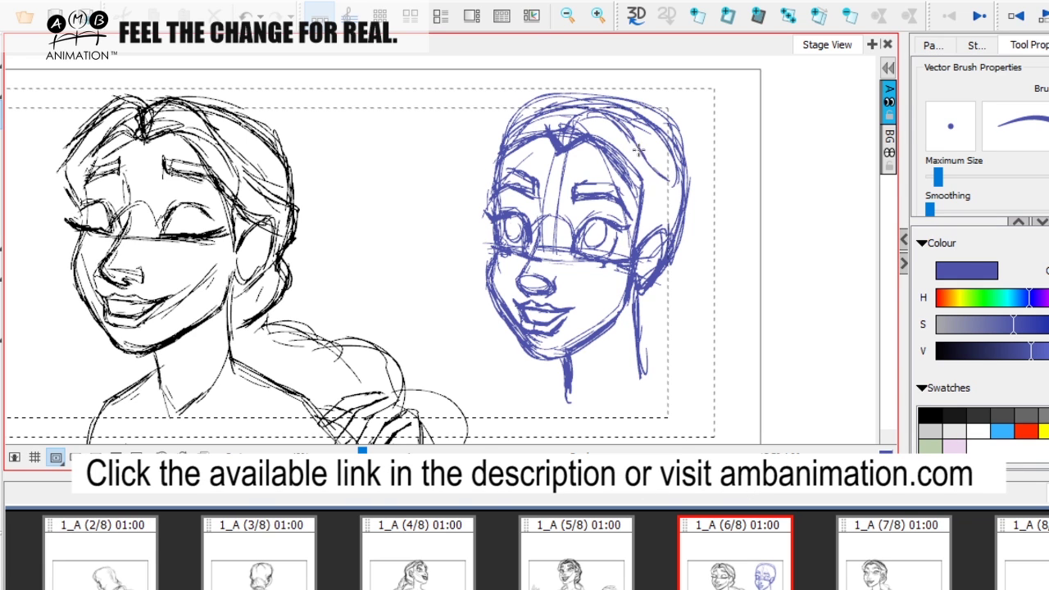
{"action": "left_click_drag", "start_coordinate": [635, 142], "coordinate": [661, 169]}
{"action": "left_click_drag", "start_coordinate": [601, 154], "coordinate": [617, 173]}
{"action": "mouse_move", "coordinate": [572, 131]}
{"action": "left_mouse_down"}
{"action": "mouse_move", "coordinate": [607, 118]}
{"action": "mouse_move", "coordinate": [645, 156]}
{"action": "left_mouse_up"}
{"action": "mouse_move", "coordinate": [566, 137]}
{"action": "left_mouse_down"}
{"action": "mouse_move", "coordinate": [592, 124]}
{"action": "mouse_move", "coordinate": [655, 174]}
{"action": "left_mouse_up"}
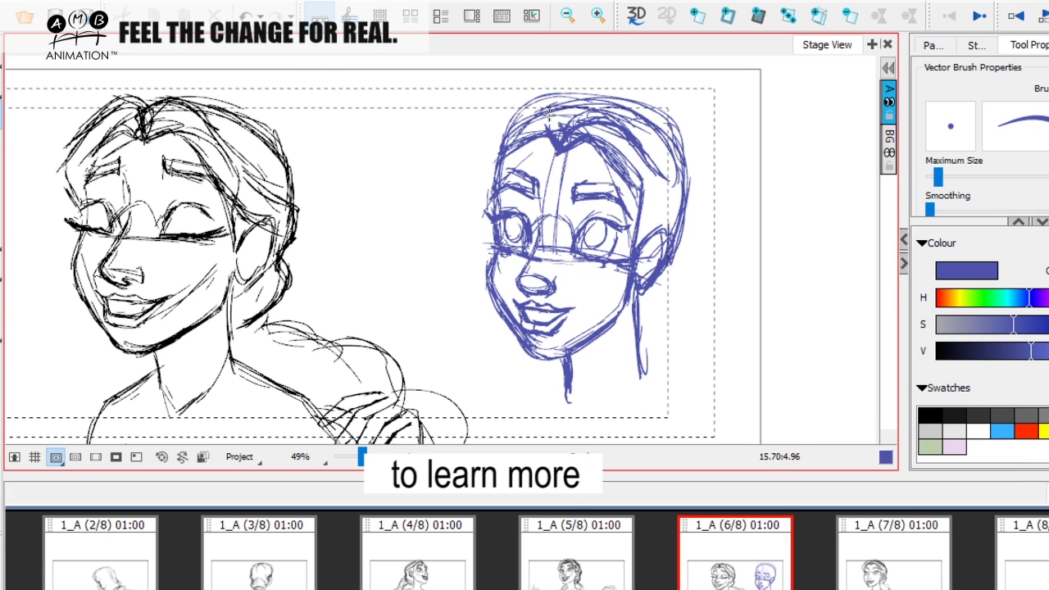
Sketch the pointed hair volume outside the far temple, and build up the hair contour behind the ear
{"action": "mouse_move", "coordinate": [564, 131]}
{"action": "left_mouse_down"}
{"action": "mouse_move", "coordinate": [486, 158]}
{"action": "mouse_move", "coordinate": [502, 133]}
{"action": "mouse_move", "coordinate": [527, 122]}
{"action": "mouse_move", "coordinate": [473, 157]}
{"action": "mouse_move", "coordinate": [490, 193]}
{"action": "left_mouse_up"}
{"action": "left_click_drag", "start_coordinate": [474, 153], "coordinate": [491, 201]}
{"action": "left_click_drag", "start_coordinate": [505, 131], "coordinate": [472, 153]}
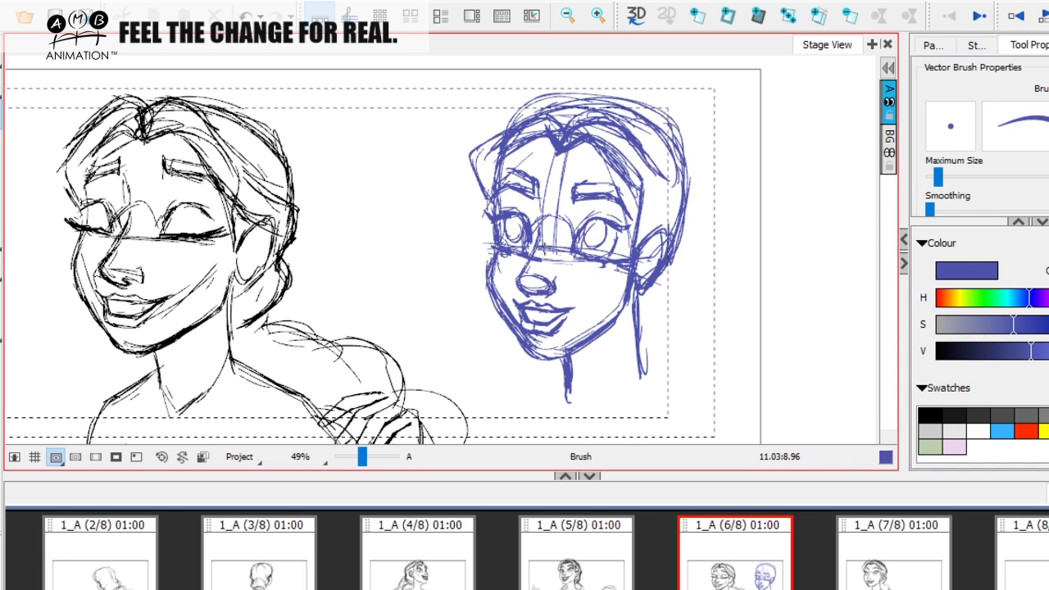
{"action": "left_click_drag", "start_coordinate": [648, 148], "coordinate": [696, 200]}
{"action": "mouse_move", "coordinate": [653, 167]}
{"action": "left_mouse_down"}
{"action": "mouse_move", "coordinate": [691, 213]}
{"action": "mouse_move", "coordinate": [693, 244]}
{"action": "left_mouse_up"}
{"action": "left_click_drag", "start_coordinate": [686, 202], "coordinate": [688, 239]}
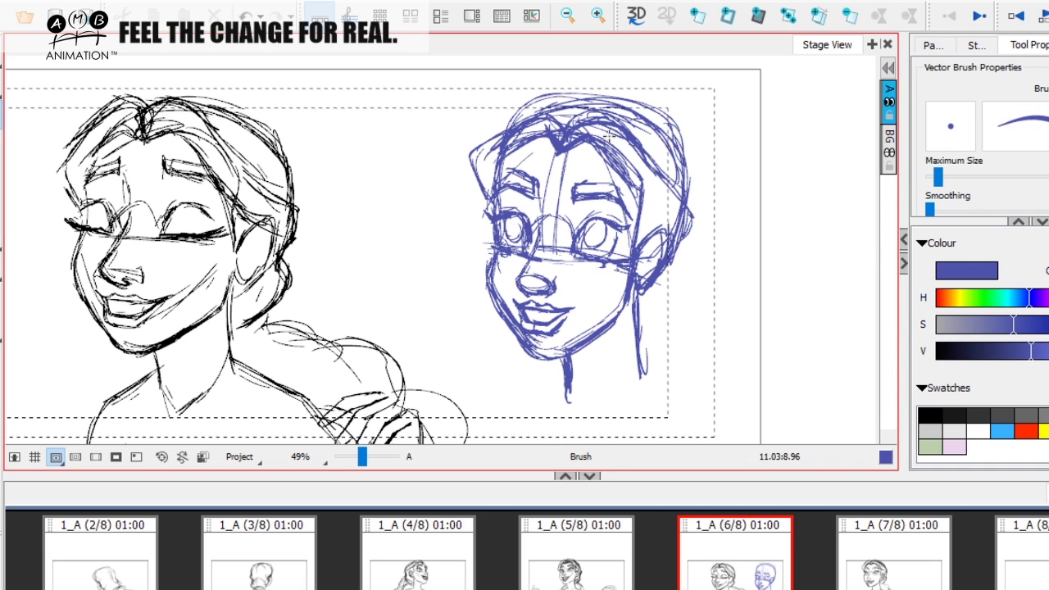
Sketch long loose hair guide strands hanging down on both sides of the blue face
{"action": "mouse_move", "coordinate": [632, 110]}
{"action": "left_mouse_down"}
{"action": "mouse_move", "coordinate": [697, 171]}
{"action": "mouse_move", "coordinate": [703, 207]}
{"action": "left_mouse_up"}
{"action": "left_click_drag", "start_coordinate": [685, 154], "coordinate": [715, 266]}
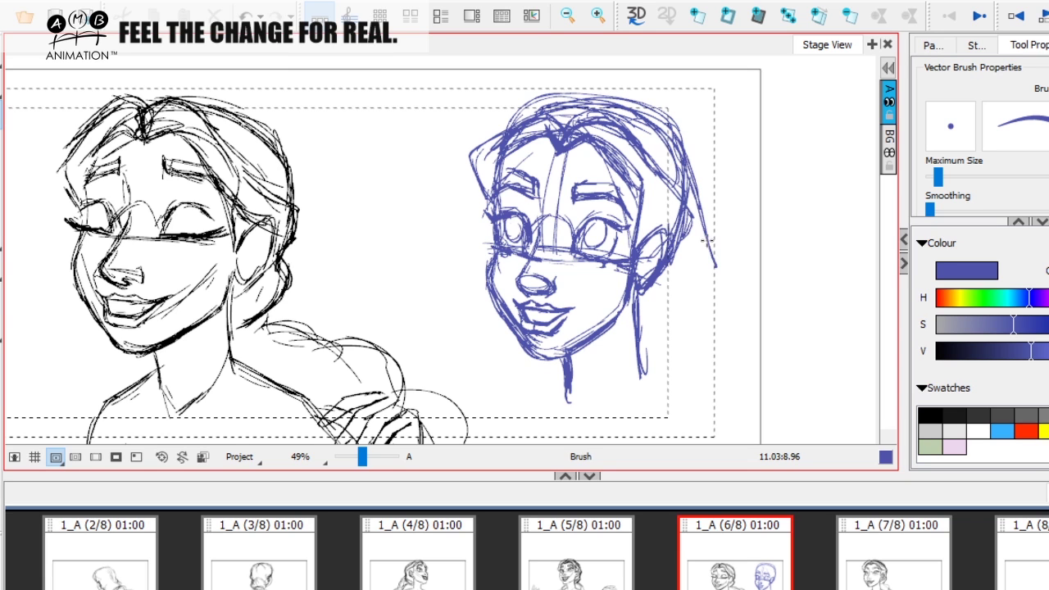
{"action": "left_click_drag", "start_coordinate": [690, 212], "coordinate": [716, 351]}
{"action": "left_click_drag", "start_coordinate": [688, 185], "coordinate": [721, 365]}
{"action": "left_click_drag", "start_coordinate": [488, 244], "coordinate": [469, 359]}
{"action": "left_click_drag", "start_coordinate": [492, 264], "coordinate": [484, 386]}
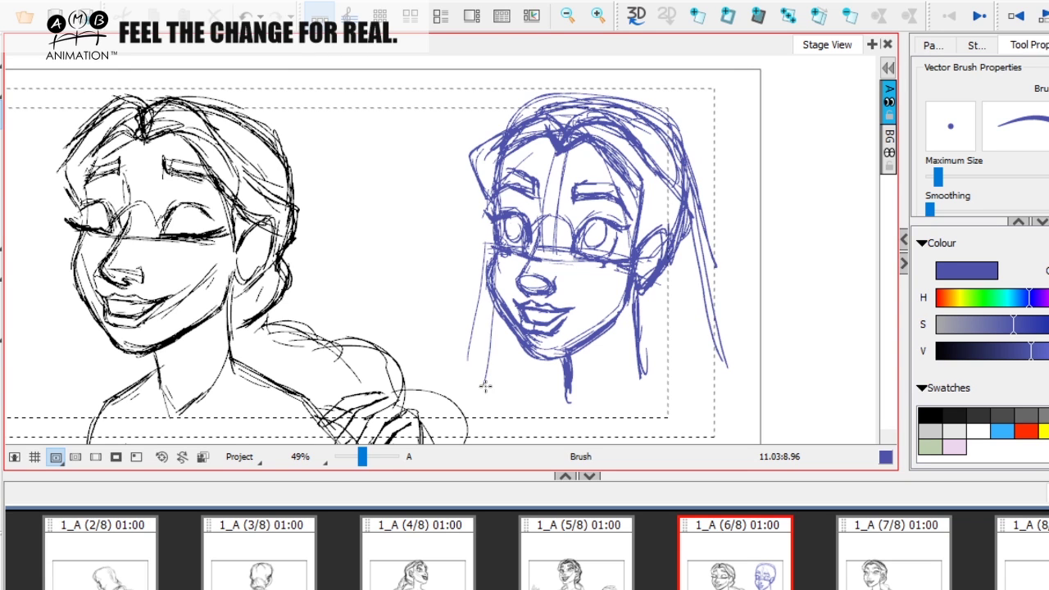
{"action": "left_click_drag", "start_coordinate": [490, 296], "coordinate": [483, 364]}
{"action": "left_click_drag", "start_coordinate": [489, 317], "coordinate": [482, 380]}
Draw wavy hair locks over the hanging strands on both sides of the blue head
{"action": "left_click_drag", "start_coordinate": [703, 314], "coordinate": [677, 281]}
{"action": "mouse_move", "coordinate": [666, 183]}
{"action": "left_mouse_down"}
{"action": "mouse_move", "coordinate": [676, 248]}
{"action": "mouse_move", "coordinate": [721, 303]}
{"action": "mouse_move", "coordinate": [730, 371]}
{"action": "left_mouse_up"}
{"action": "mouse_move", "coordinate": [718, 329]}
{"action": "left_mouse_down"}
{"action": "mouse_move", "coordinate": [724, 379]}
{"action": "mouse_move", "coordinate": [728, 313]}
{"action": "mouse_move", "coordinate": [682, 270]}
{"action": "mouse_move", "coordinate": [682, 199]}
{"action": "left_mouse_up"}
{"action": "left_click_drag", "start_coordinate": [466, 271], "coordinate": [451, 373]}
{"action": "left_click_drag", "start_coordinate": [689, 188], "coordinate": [681, 205]}
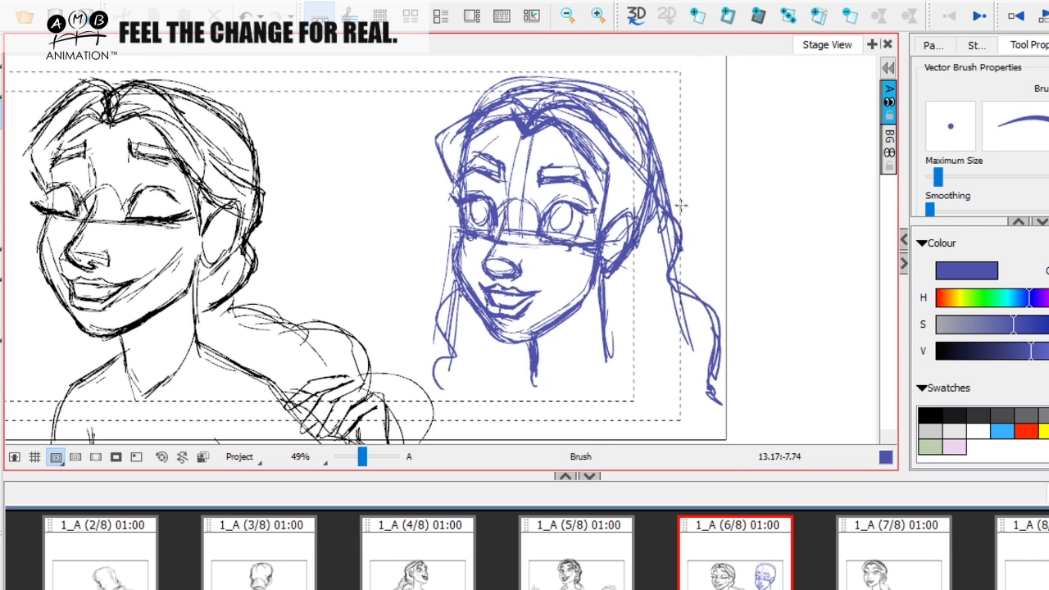
Draw and thicken the rounded hair mass curving from behind the ear down to the back of the neck
{"action": "mouse_move", "coordinate": [654, 164]}
{"action": "left_mouse_down"}
{"action": "mouse_move", "coordinate": [680, 266]}
{"action": "mouse_move", "coordinate": [612, 322]}
{"action": "left_mouse_up"}
{"action": "mouse_move", "coordinate": [664, 279]}
{"action": "left_mouse_down"}
{"action": "mouse_move", "coordinate": [613, 317]}
{"action": "mouse_move", "coordinate": [658, 288]}
{"action": "mouse_move", "coordinate": [621, 313]}
{"action": "mouse_move", "coordinate": [654, 288]}
{"action": "mouse_move", "coordinate": [678, 233]}
{"action": "mouse_move", "coordinate": [660, 213]}
{"action": "mouse_move", "coordinate": [657, 143]}
{"action": "mouse_move", "coordinate": [658, 170]}
{"action": "mouse_move", "coordinate": [660, 153]}
{"action": "mouse_move", "coordinate": [531, 95]}
{"action": "mouse_move", "coordinate": [506, 96]}
{"action": "left_mouse_up"}
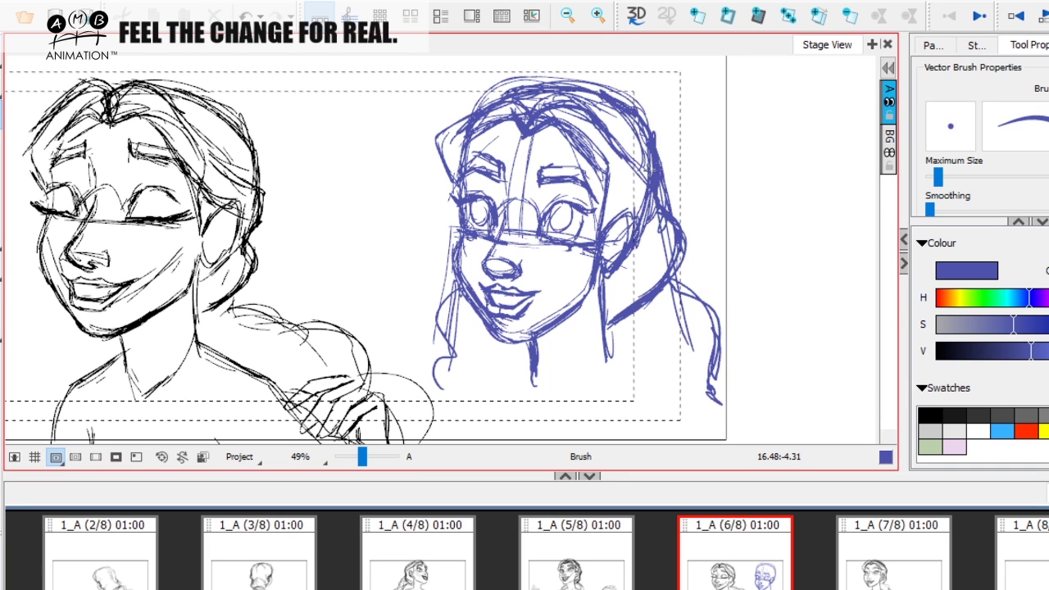
{"action": "mouse_move", "coordinate": [655, 204]}
{"action": "left_mouse_down"}
{"action": "mouse_move", "coordinate": [657, 284]}
{"action": "mouse_move", "coordinate": [672, 246]}
{"action": "left_mouse_up"}
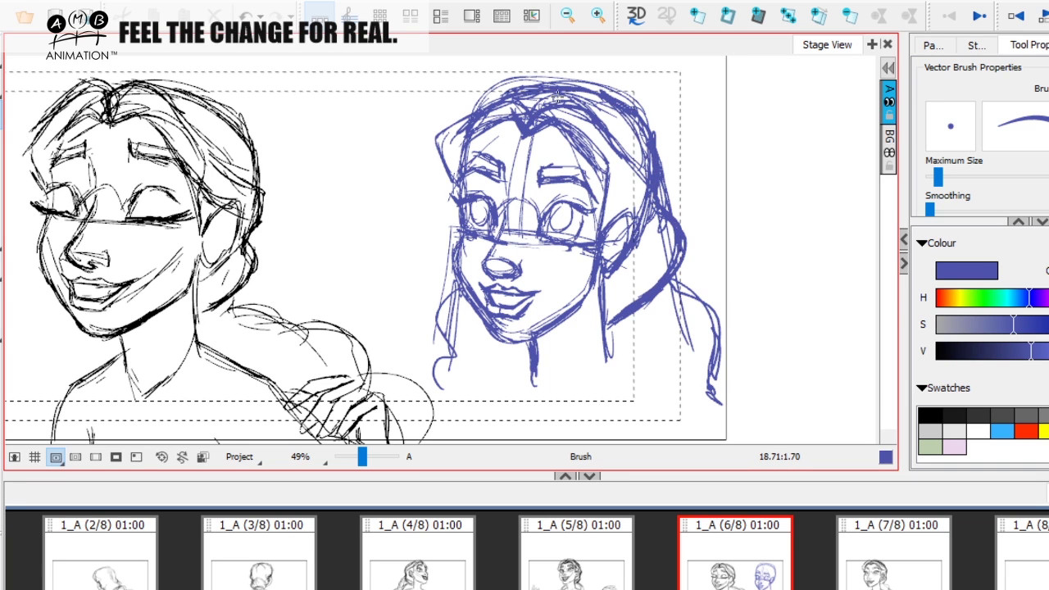
{"action": "left_click_drag", "start_coordinate": [459, 314], "coordinate": [585, 303]}
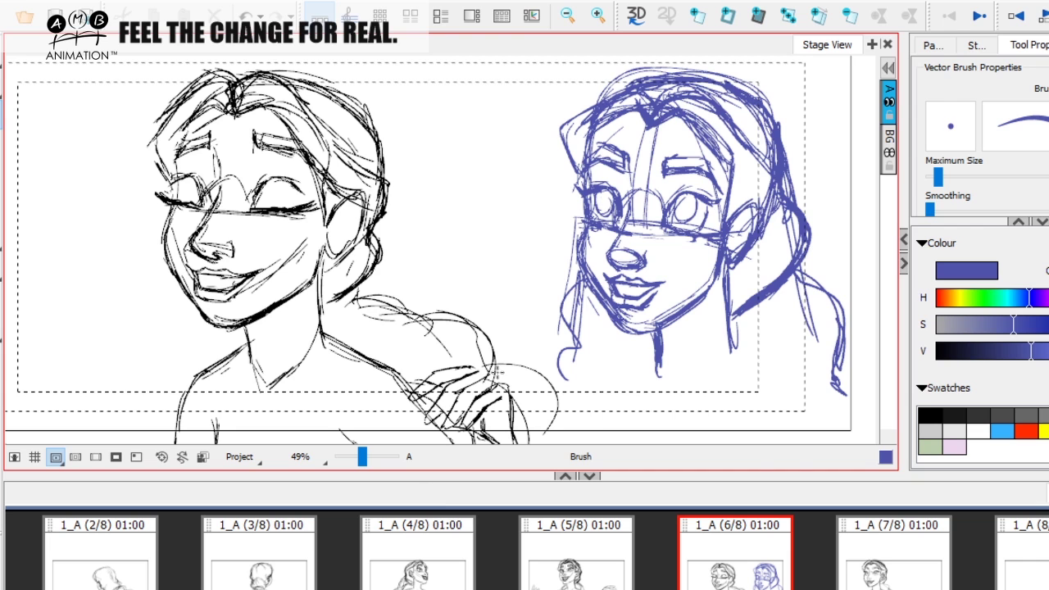
{"action": "left_click_drag", "start_coordinate": [731, 341], "coordinate": [651, 336]}
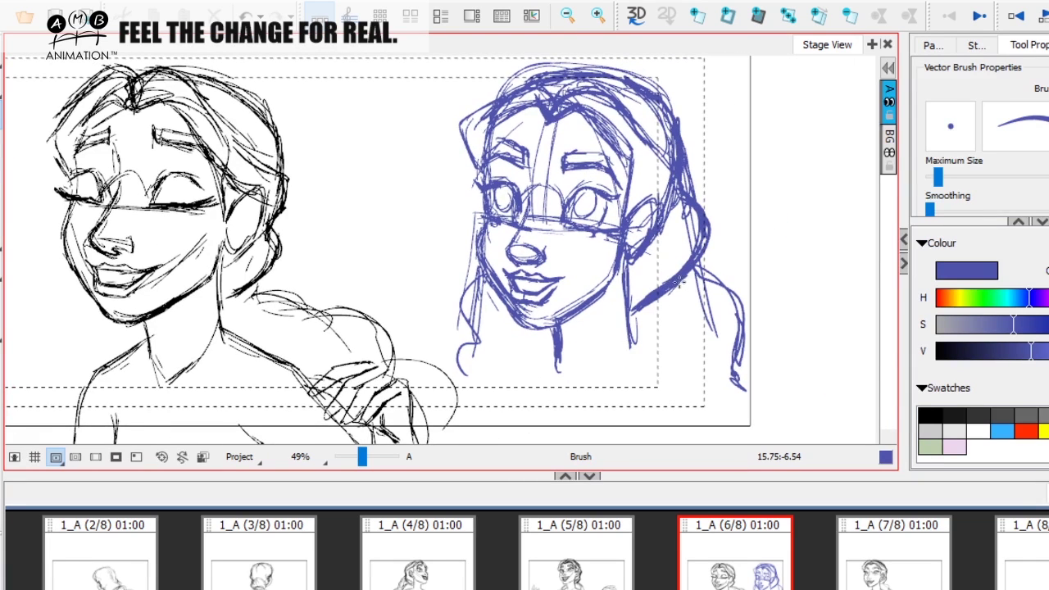
Thicken the long hair lock sweeping out from the nape over the near shoulder and finish its tip with a small curl
{"action": "left_click_drag", "start_coordinate": [691, 286], "coordinate": [637, 314]}
{"action": "mouse_move", "coordinate": [672, 293]}
{"action": "left_mouse_down"}
{"action": "mouse_move", "coordinate": [739, 312]}
{"action": "mouse_move", "coordinate": [738, 348]}
{"action": "mouse_move", "coordinate": [732, 332]}
{"action": "mouse_move", "coordinate": [730, 365]}
{"action": "left_mouse_up"}
{"action": "mouse_move", "coordinate": [737, 366]}
{"action": "left_mouse_down"}
{"action": "mouse_move", "coordinate": [765, 368]}
{"action": "mouse_move", "coordinate": [741, 365]}
{"action": "left_mouse_up"}
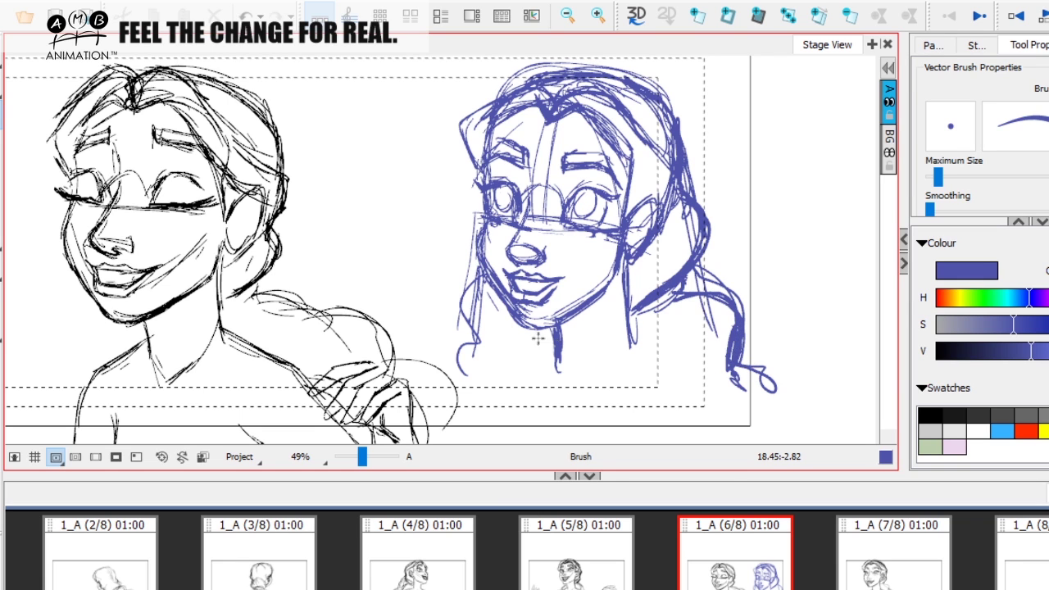
Draw the curved base of the blue figure's neck and the line sloping from the neck to the near shoulder
{"action": "mouse_move", "coordinate": [551, 335]}
{"action": "left_mouse_down"}
{"action": "mouse_move", "coordinate": [546, 346]}
{"action": "mouse_move", "coordinate": [578, 385]}
{"action": "mouse_move", "coordinate": [629, 329]}
{"action": "left_mouse_up"}
{"action": "mouse_move", "coordinate": [621, 283]}
{"action": "left_mouse_down"}
{"action": "mouse_move", "coordinate": [625, 338]}
{"action": "mouse_move", "coordinate": [642, 301]}
{"action": "left_mouse_up"}
{"action": "left_click_drag", "start_coordinate": [634, 304], "coordinate": [673, 331]}
{"action": "left_click_drag", "start_coordinate": [630, 304], "coordinate": [689, 344]}
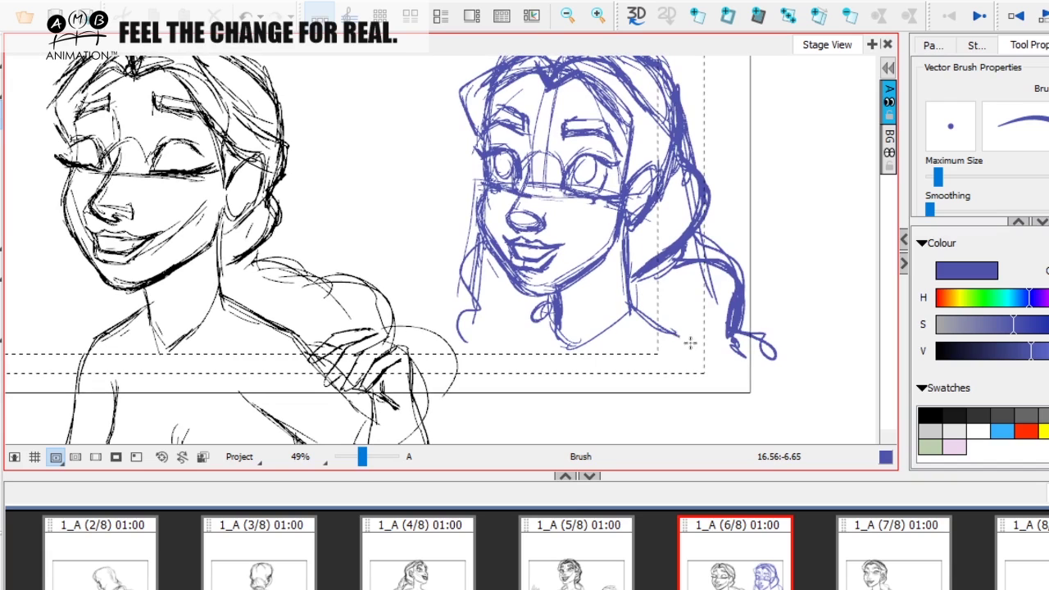
Sketch the far shoulder line and a curved neckline joining both shoulders below the blue neck
{"action": "left_click_drag", "start_coordinate": [537, 323], "coordinate": [501, 350]}
{"action": "mouse_move", "coordinate": [539, 326]}
{"action": "left_mouse_down"}
{"action": "mouse_move", "coordinate": [526, 339]}
{"action": "mouse_move", "coordinate": [574, 363]}
{"action": "left_mouse_up"}
{"action": "left_click_drag", "start_coordinate": [525, 339], "coordinate": [576, 363]}
{"action": "left_click_drag", "start_coordinate": [565, 363], "coordinate": [674, 337]}
{"action": "left_click_drag", "start_coordinate": [608, 354], "coordinate": [681, 335]}
{"action": "mouse_move", "coordinate": [629, 306]}
{"action": "left_mouse_down"}
{"action": "mouse_move", "coordinate": [693, 339]}
{"action": "mouse_move", "coordinate": [654, 321]}
{"action": "left_mouse_up"}
{"action": "mouse_move", "coordinate": [611, 300]}
{"action": "left_mouse_down"}
{"action": "mouse_move", "coordinate": [624, 365]}
{"action": "mouse_move", "coordinate": [573, 349]}
{"action": "mouse_move", "coordinate": [574, 333]}
{"action": "left_mouse_up"}
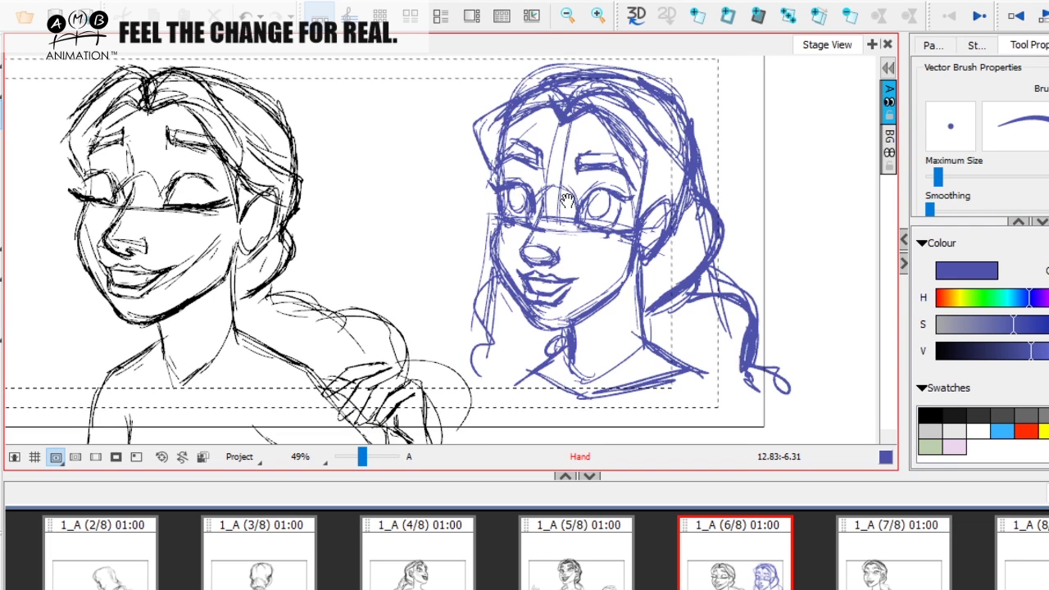
{"action": "left_click_drag", "start_coordinate": [566, 155], "coordinate": [555, 187]}
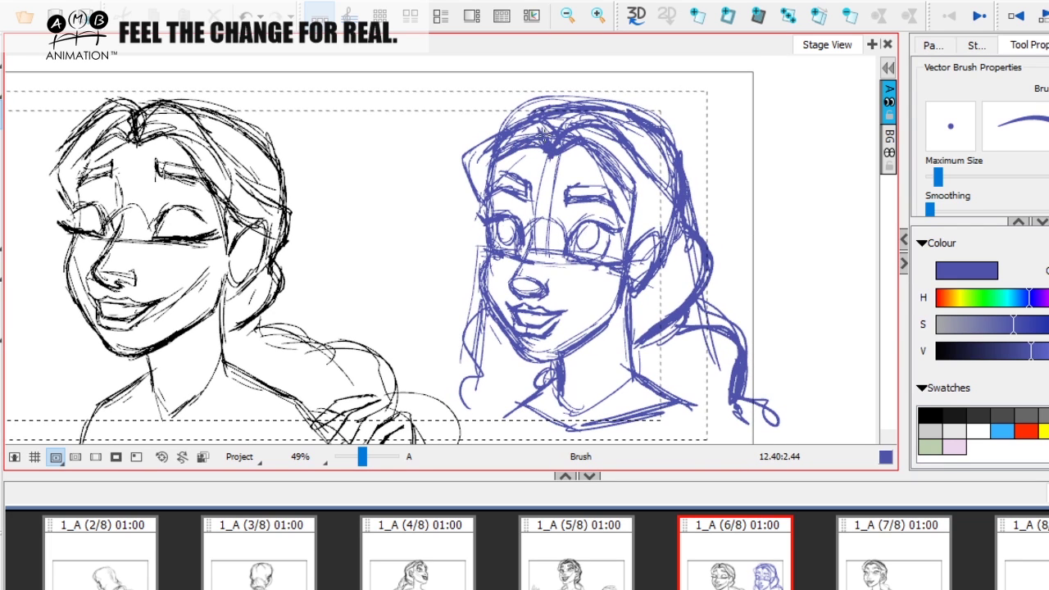
Thicken the fringe sweeping from the centre parting across the near temple, and reinforce the hair volume over the far temple
{"action": "mouse_move", "coordinate": [581, 148]}
{"action": "left_mouse_down"}
{"action": "mouse_move", "coordinate": [620, 204]}
{"action": "mouse_move", "coordinate": [659, 208]}
{"action": "left_mouse_up"}
{"action": "mouse_move", "coordinate": [606, 175]}
{"action": "left_mouse_down"}
{"action": "mouse_move", "coordinate": [623, 202]}
{"action": "mouse_move", "coordinate": [651, 210]}
{"action": "left_mouse_up"}
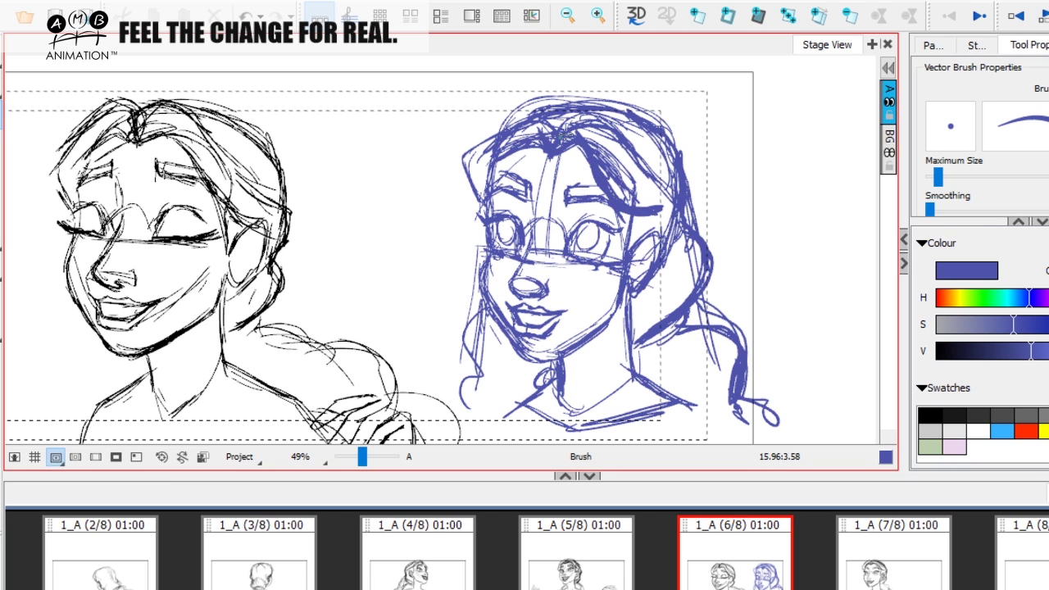
{"action": "left_click_drag", "start_coordinate": [525, 143], "coordinate": [480, 191]}
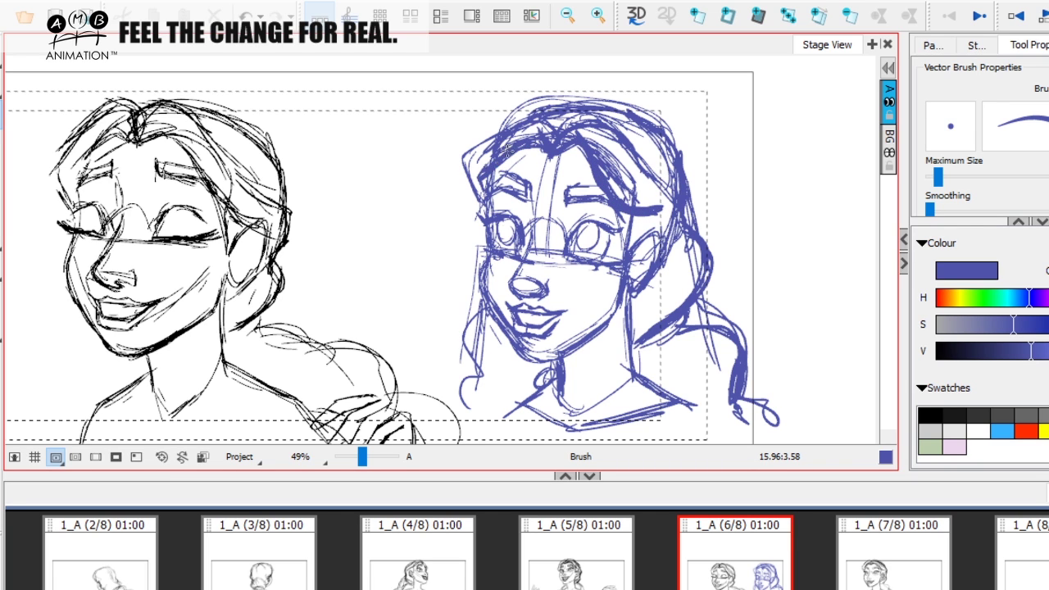
{"action": "mouse_move", "coordinate": [541, 152]}
{"action": "left_mouse_down"}
{"action": "mouse_move", "coordinate": [483, 135]}
{"action": "mouse_move", "coordinate": [468, 174]}
{"action": "mouse_move", "coordinate": [489, 138]}
{"action": "left_mouse_up"}
{"action": "key", "text": "space"}
{"action": "mouse_move", "coordinate": [784, 286]}
{"action": "left_mouse_down"}
{"action": "mouse_move", "coordinate": [749, 303]}
{"action": "mouse_move", "coordinate": [773, 280]}
{"action": "left_mouse_up"}
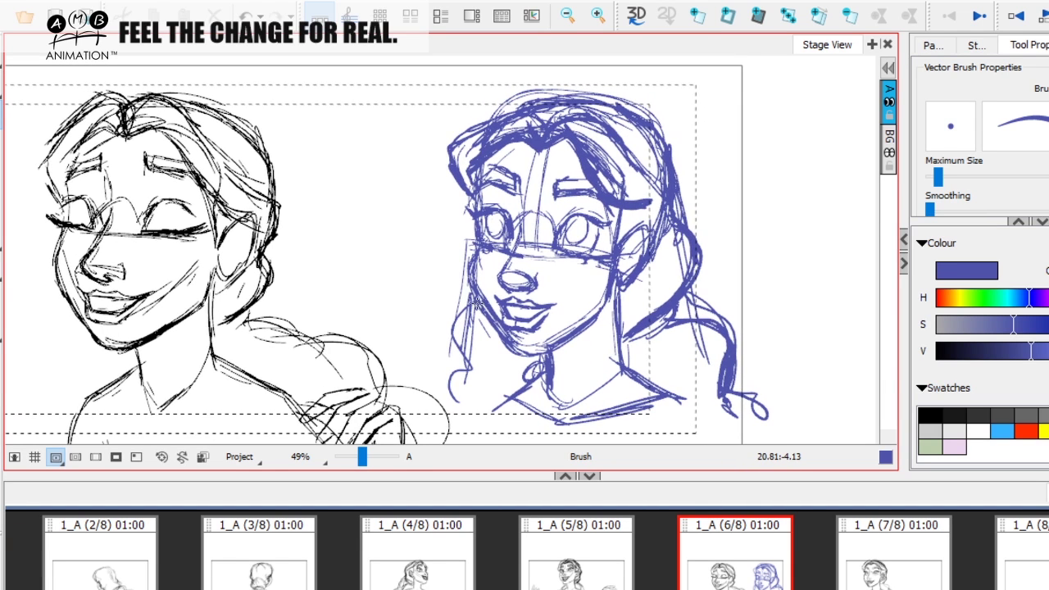
Add short loose hair strokes along the far cheek and below it, above the far shoulder
{"action": "left_click_drag", "start_coordinate": [478, 303], "coordinate": [479, 320]}
{"action": "left_click_drag", "start_coordinate": [503, 365], "coordinate": [523, 339]}
{"action": "key", "text": "space"}
{"action": "mouse_move", "coordinate": [529, 393]}
{"action": "left_mouse_down"}
{"action": "mouse_move", "coordinate": [533, 358]}
{"action": "mouse_move", "coordinate": [516, 352]}
{"action": "mouse_move", "coordinate": [587, 383]}
{"action": "left_mouse_up"}
{"action": "key", "text": "space"}
Select the whole blue head drawing, recolour it with the pale green swatch, and return to the Brush tool
{"action": "left_click", "coordinate": [2, 60]}
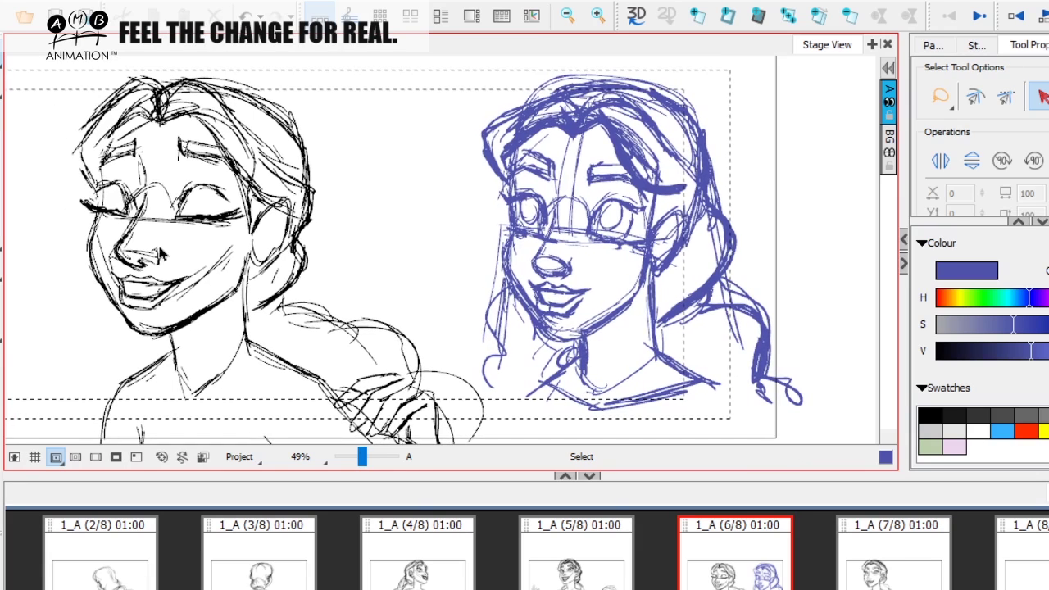
{"action": "left_click", "coordinate": [654, 294]}
{"action": "left_click", "coordinate": [934, 446]}
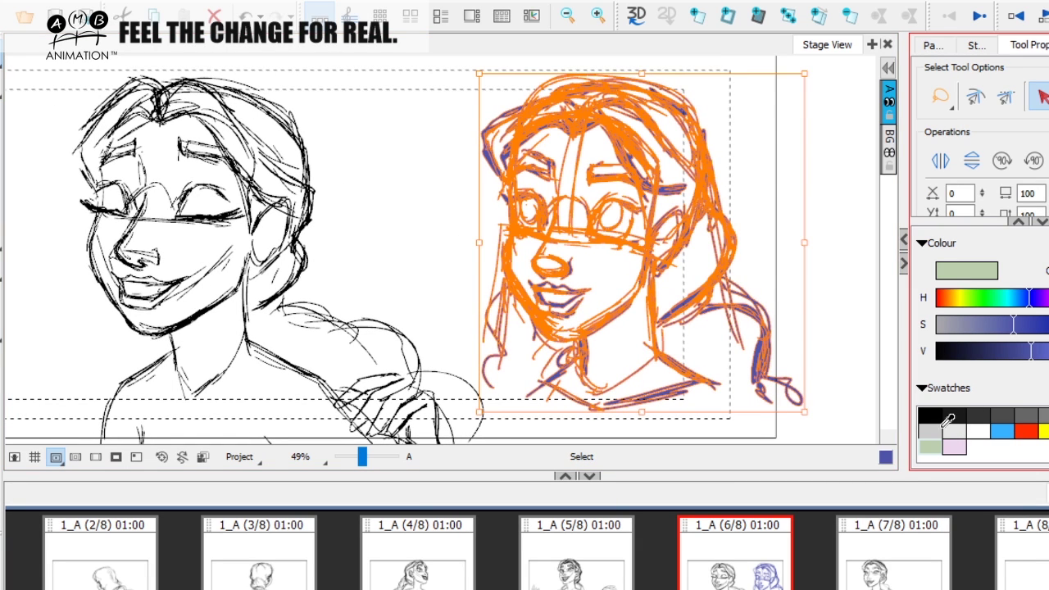
{"action": "left_click", "coordinate": [856, 306]}
{"action": "left_click", "coordinate": [2, 115]}
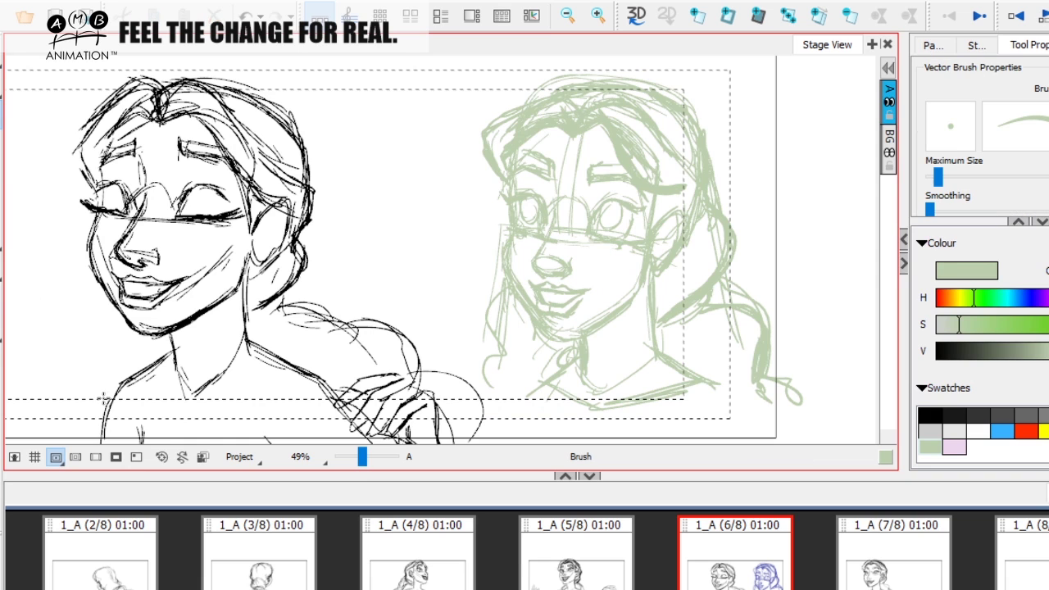
Review the drawings in the neighbouring storyboard panels and return to panel 6/8
{"action": "left_click_drag", "start_coordinate": [362, 456], "coordinate": [359, 456]}
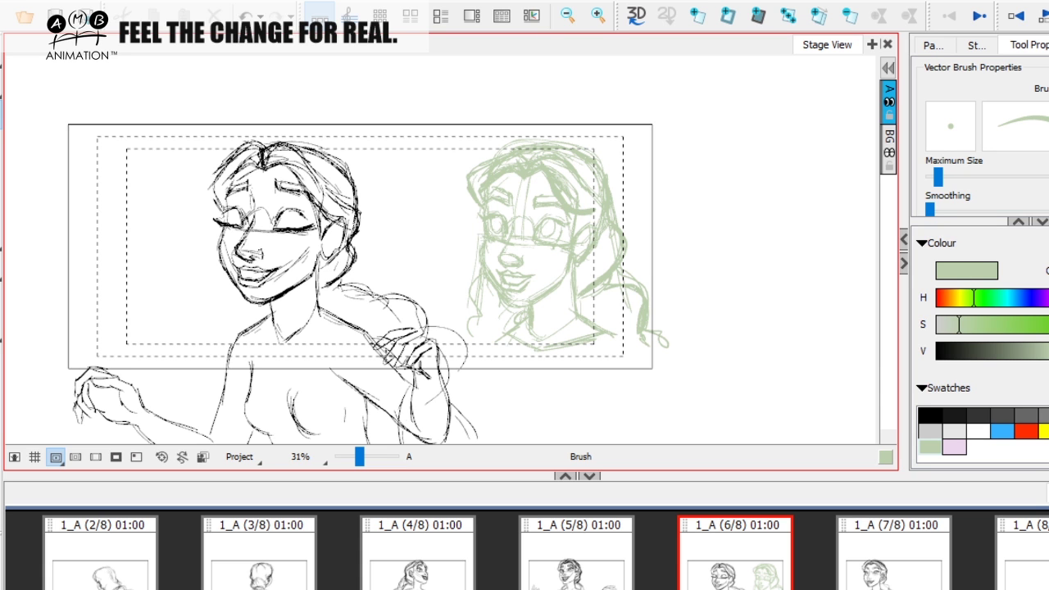
{"action": "left_click", "coordinate": [564, 570]}
{"action": "left_click", "coordinate": [434, 556]}
{"action": "left_click", "coordinate": [302, 554]}
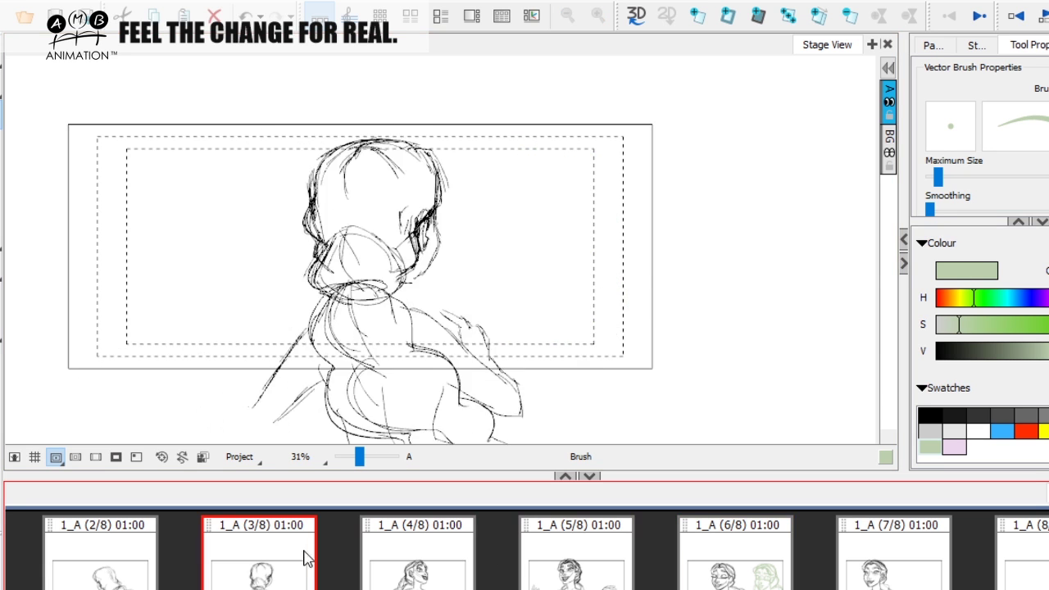
{"action": "left_click", "coordinate": [443, 558]}
{"action": "left_click", "coordinate": [626, 563]}
{"action": "key", "text": "Right"}
{"action": "key", "text": "Right"}
{"action": "key", "text": "Right"}
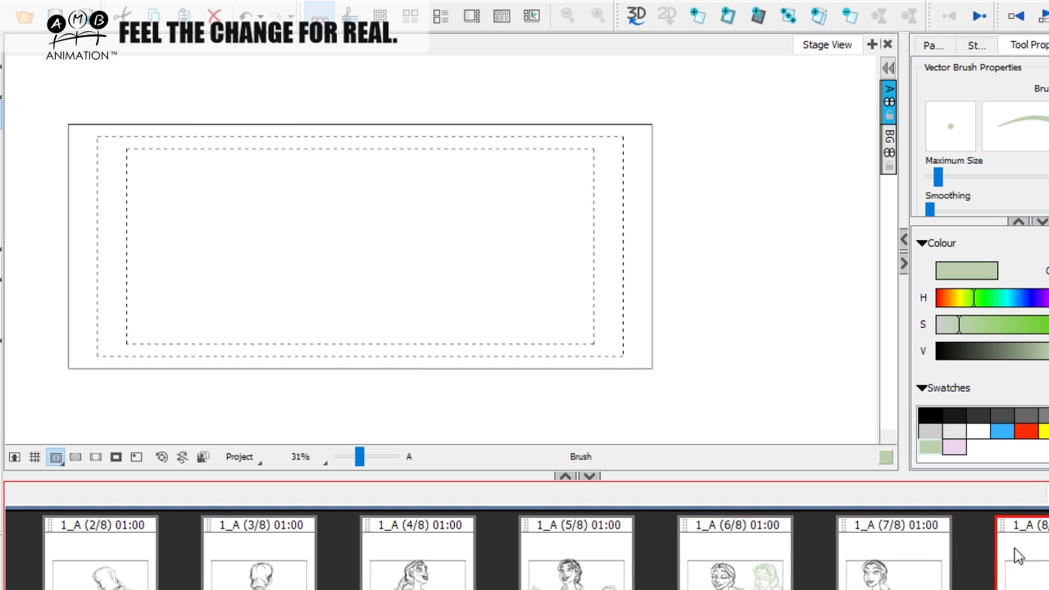
{"action": "key", "text": "Left"}
{"action": "key", "text": "Left"}
{"action": "key", "text": "Left"}
{"action": "left_click", "coordinate": [735, 561]}
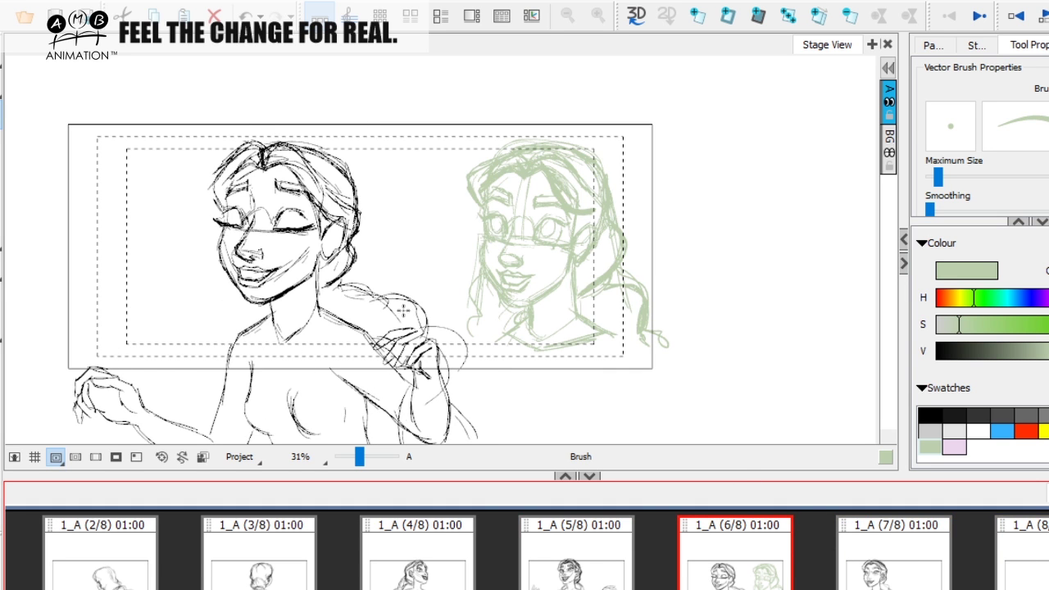
Outline both eyes over the pale green head sketch with the brush in the near-black swatch beside pure black
{"action": "left_click_drag", "start_coordinate": [361, 458], "coordinate": [364, 458]}
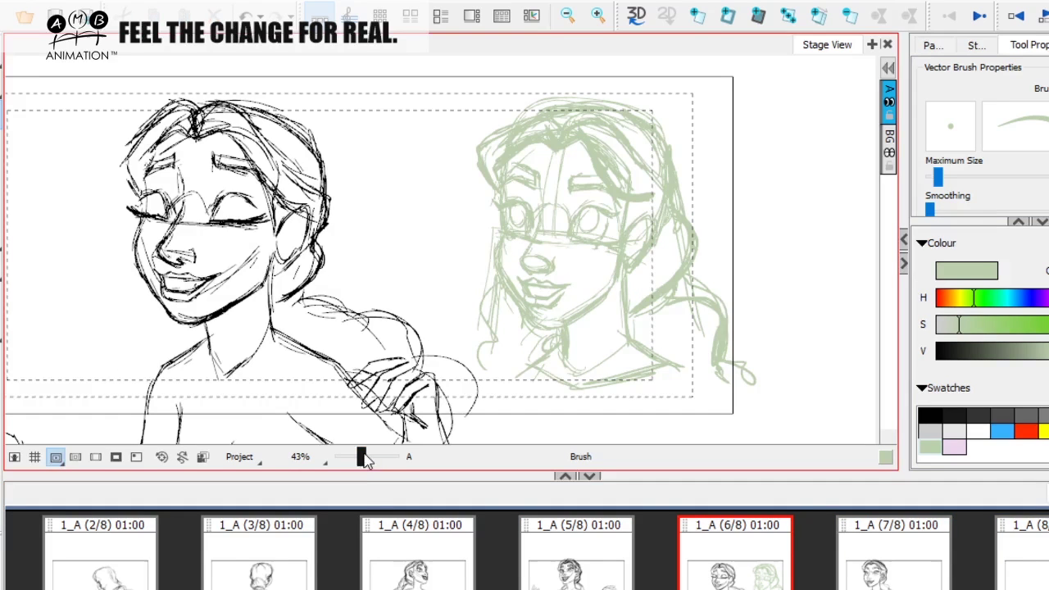
{"action": "key", "text": "space"}
{"action": "left_click_drag", "start_coordinate": [537, 370], "coordinate": [504, 378]}
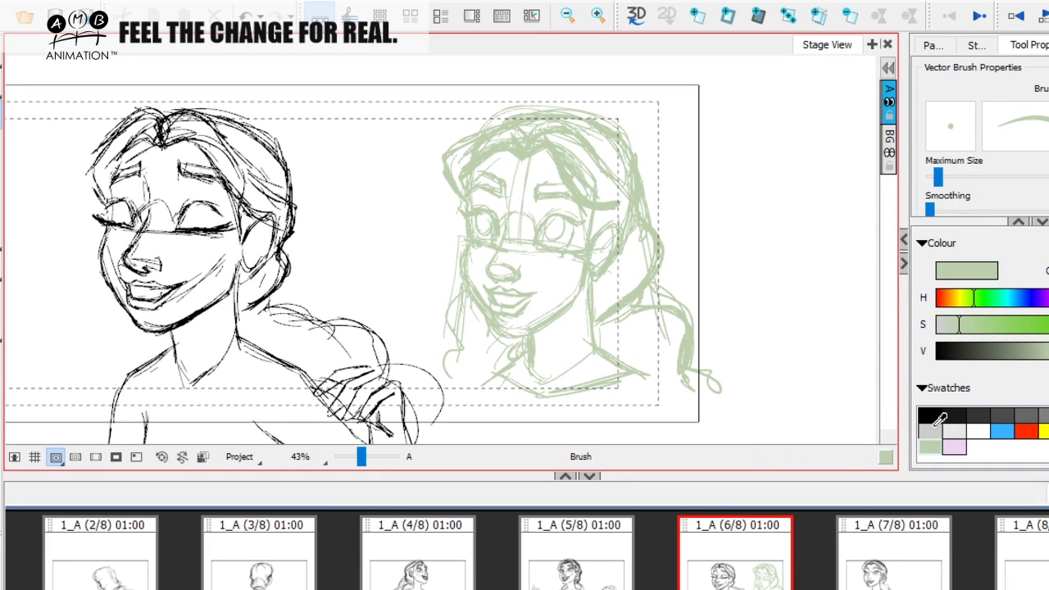
{"action": "left_click", "coordinate": [934, 414]}
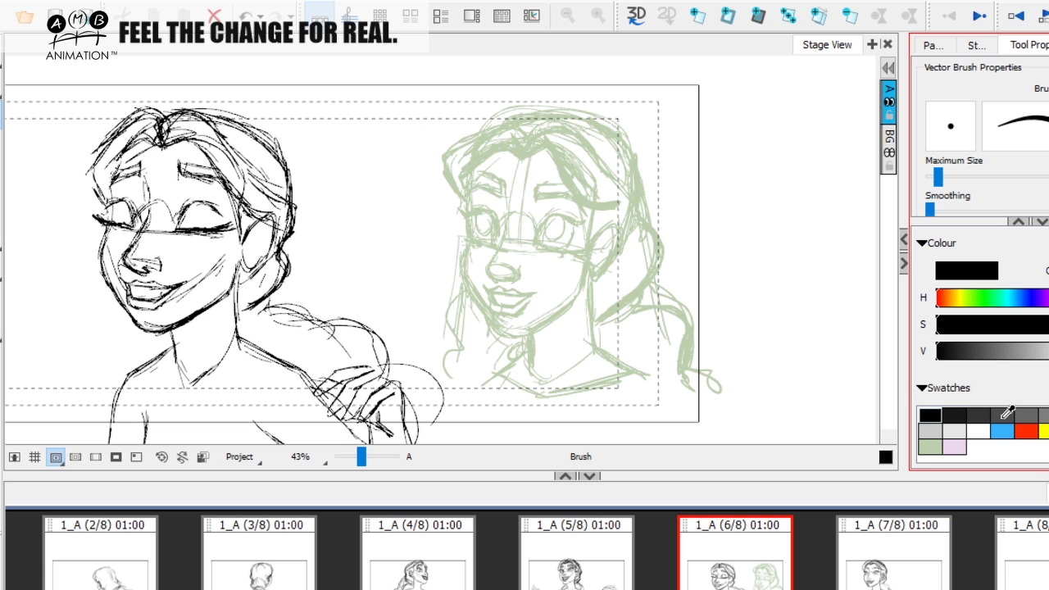
{"action": "left_click", "coordinate": [955, 414]}
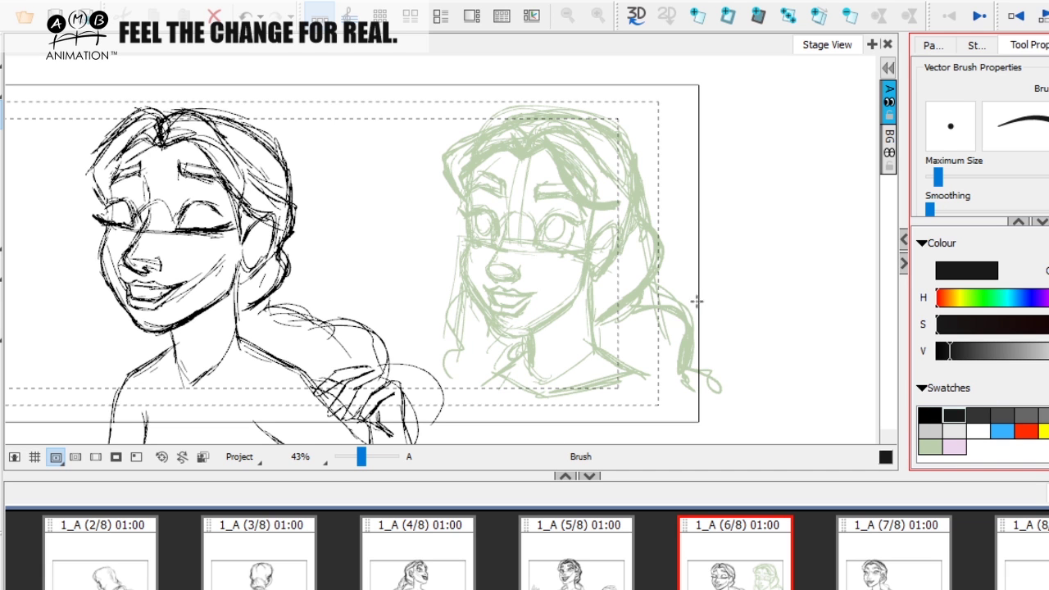
{"action": "left_click_drag", "start_coordinate": [362, 456], "coordinate": [363, 456]}
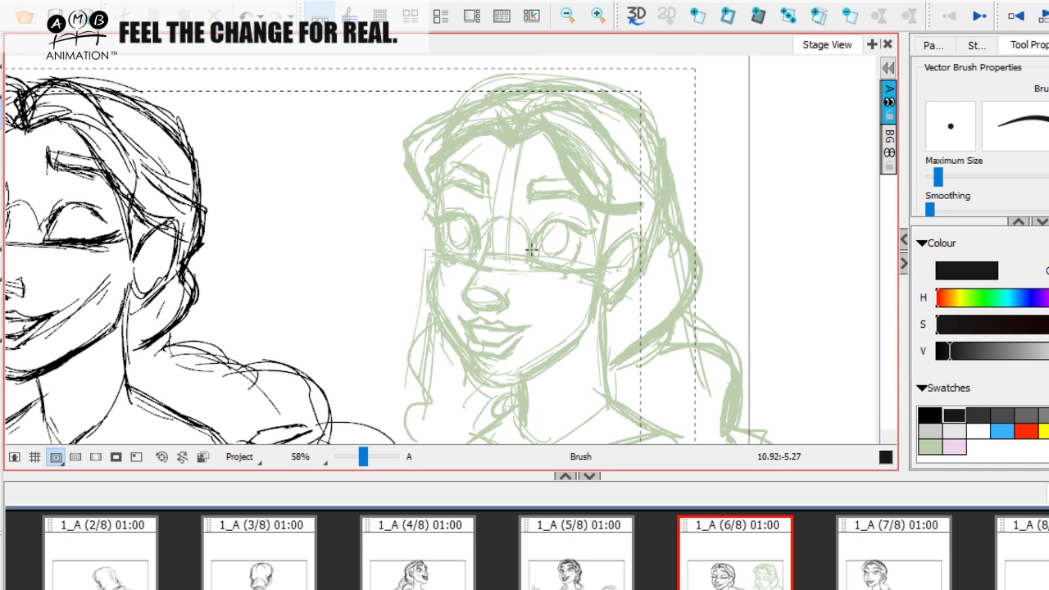
{"action": "mouse_move", "coordinate": [548, 227]}
{"action": "left_mouse_down"}
{"action": "mouse_move", "coordinate": [584, 234]}
{"action": "mouse_move", "coordinate": [541, 226]}
{"action": "left_mouse_up"}
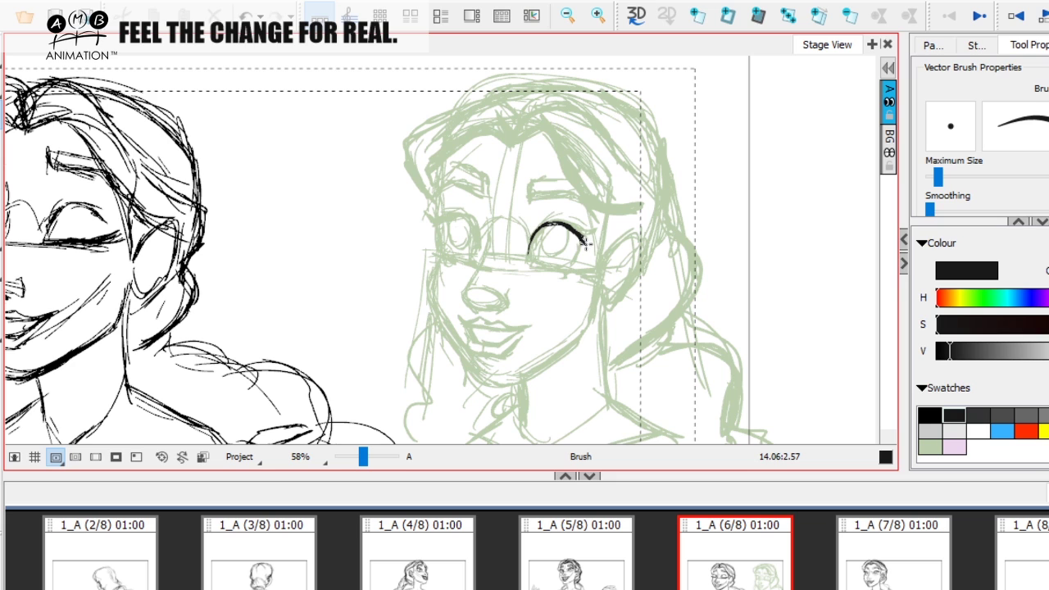
{"action": "left_click_drag", "start_coordinate": [582, 237], "coordinate": [562, 268]}
{"action": "left_click_drag", "start_coordinate": [461, 264], "coordinate": [515, 270]}
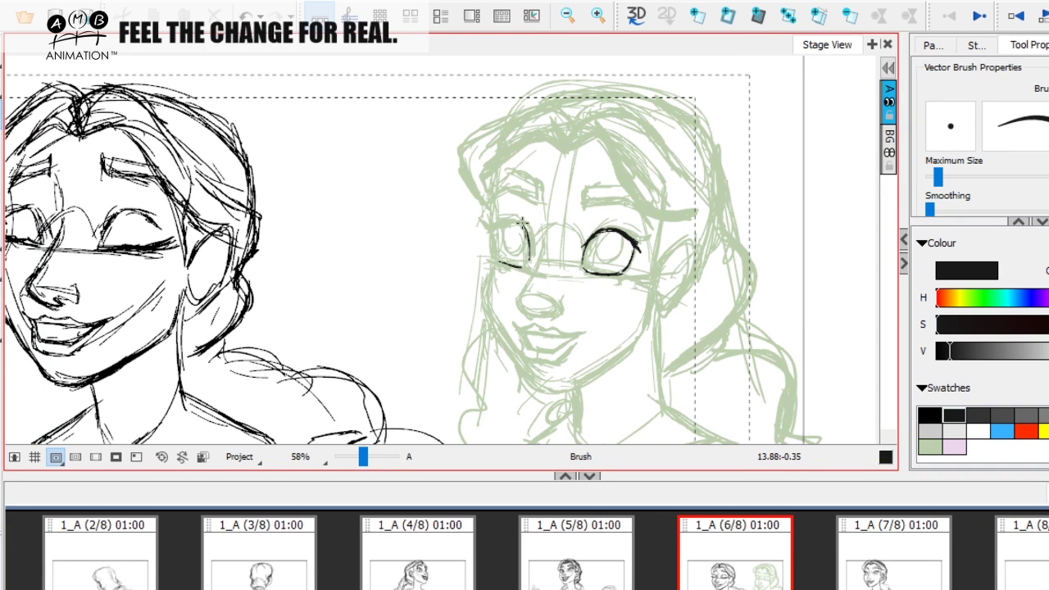
{"action": "mouse_move", "coordinate": [521, 221]}
{"action": "left_mouse_down"}
{"action": "mouse_move", "coordinate": [497, 223]}
{"action": "mouse_move", "coordinate": [530, 245]}
{"action": "mouse_move", "coordinate": [498, 249]}
{"action": "mouse_move", "coordinate": [505, 263]}
{"action": "left_mouse_up"}
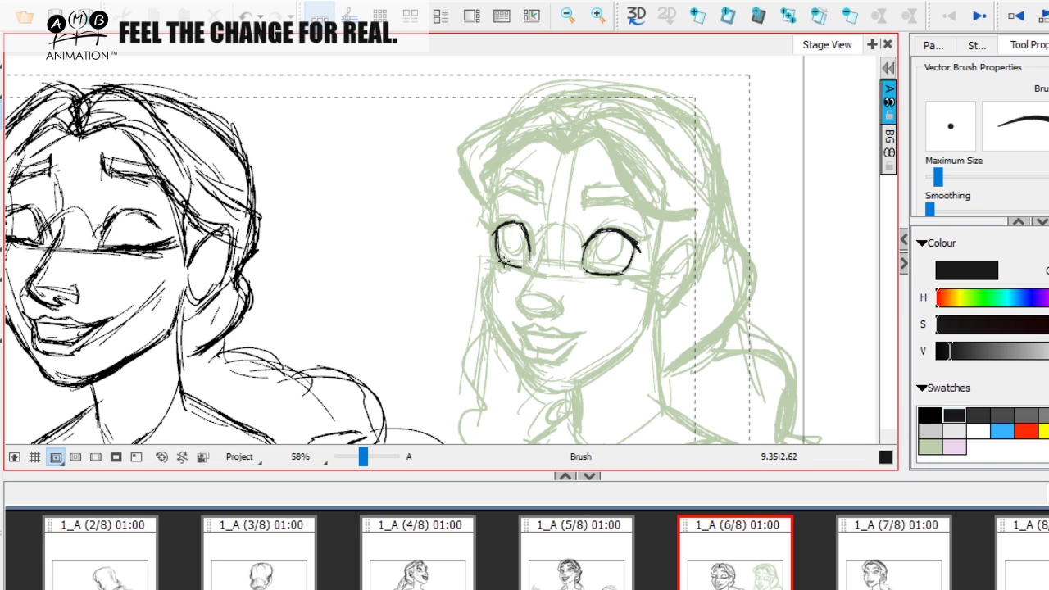
Draw dark upper eyelashes at the outer corners of both eyes and add the upper eyelid lines
{"action": "key", "text": "space"}
{"action": "left_click_drag", "start_coordinate": [647, 313], "coordinate": [636, 331]}
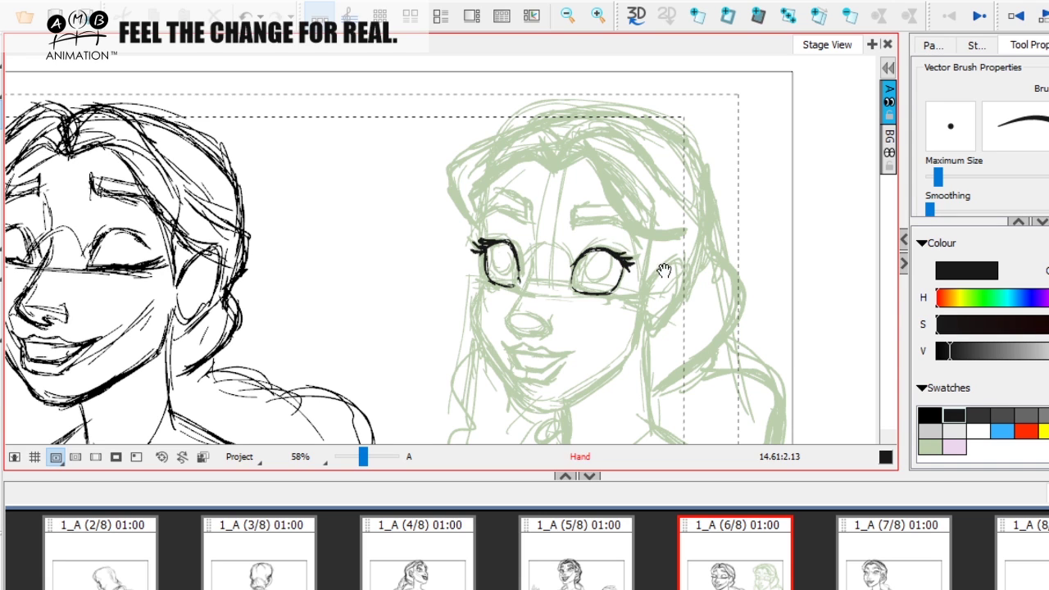
{"action": "left_click_drag", "start_coordinate": [664, 270], "coordinate": [675, 285]}
{"action": "left_click_drag", "start_coordinate": [497, 251], "coordinate": [524, 254]}
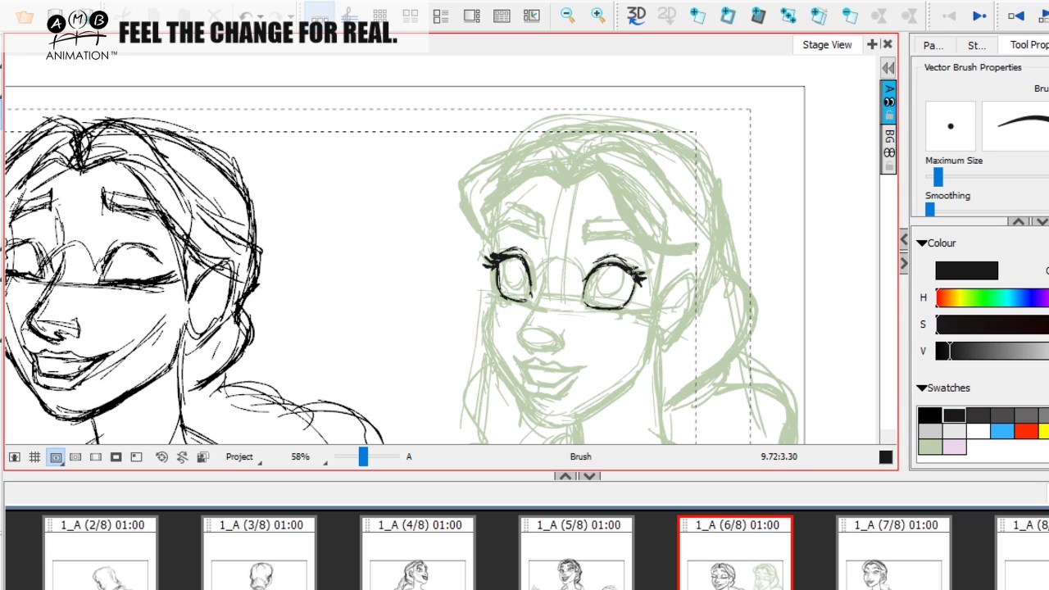
Draw the irises inside both eyes and add the pupils with small round highlights
{"action": "mouse_move", "coordinate": [684, 316]}
{"action": "left_mouse_down"}
{"action": "mouse_move", "coordinate": [671, 267]}
{"action": "mouse_move", "coordinate": [669, 289]}
{"action": "left_mouse_up"}
{"action": "mouse_move", "coordinate": [631, 362]}
{"action": "left_mouse_down"}
{"action": "mouse_move", "coordinate": [604, 382]}
{"action": "mouse_move", "coordinate": [611, 376]}
{"action": "left_mouse_up"}
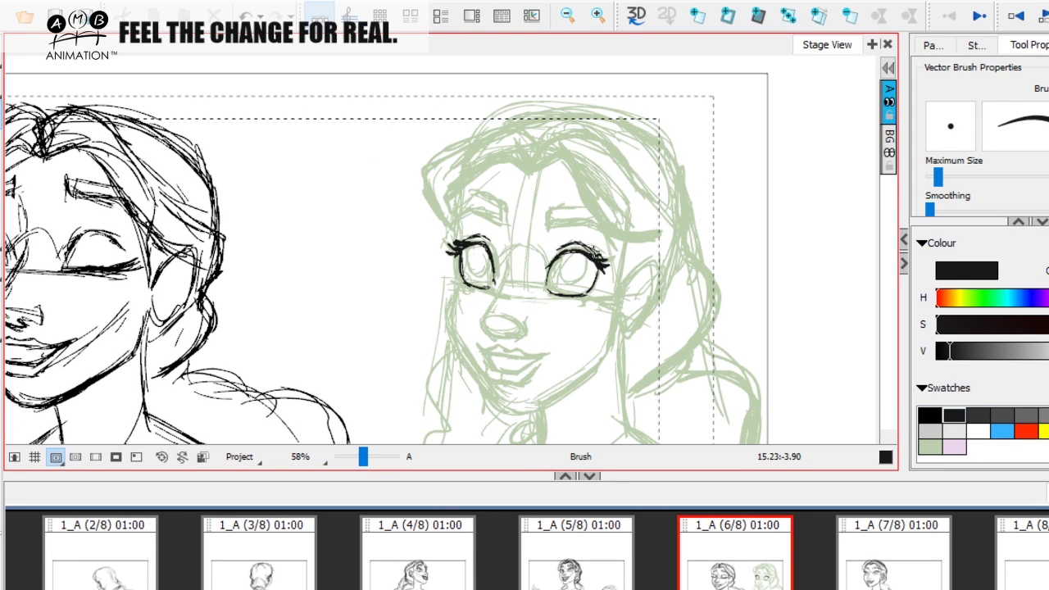
{"action": "left_click_drag", "start_coordinate": [527, 324], "coordinate": [542, 342]}
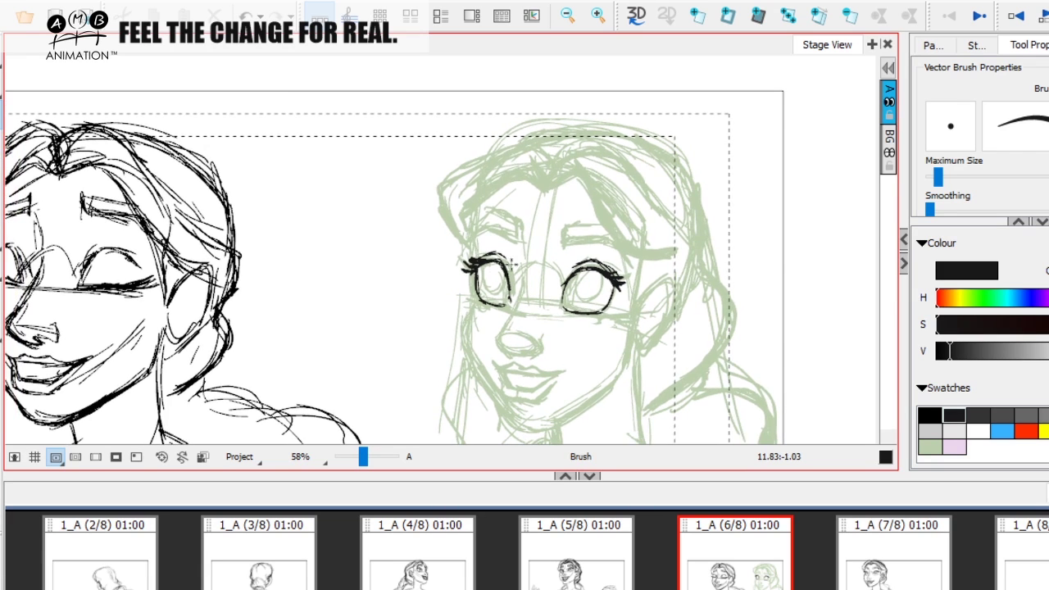
{"action": "left_click_drag", "start_coordinate": [612, 335], "coordinate": [621, 329]}
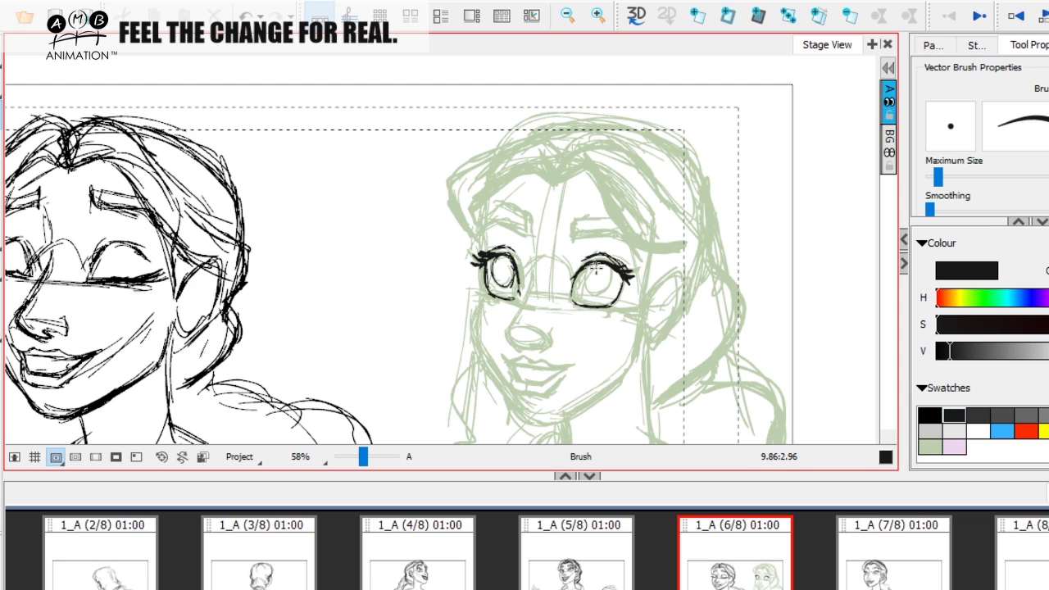
{"action": "mouse_move", "coordinate": [595, 269]}
{"action": "left_mouse_down"}
{"action": "mouse_move", "coordinate": [589, 294]}
{"action": "mouse_move", "coordinate": [608, 282]}
{"action": "left_mouse_up"}
{"action": "left_click_drag", "start_coordinate": [504, 266], "coordinate": [506, 264]}
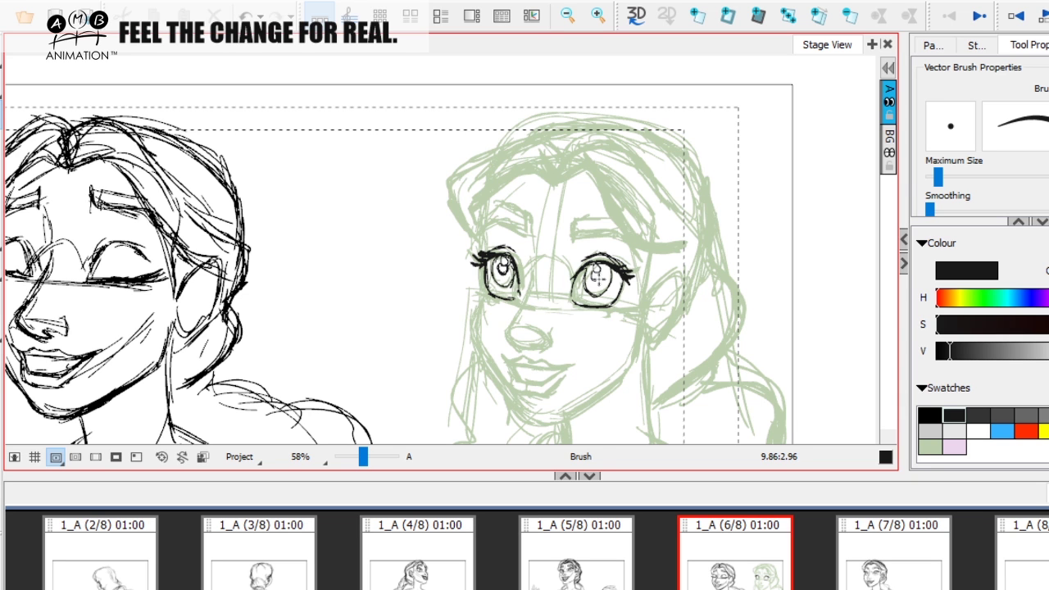
Ink thin dark lines along the lower edges of both eyebrows
{"action": "key", "text": "space"}
{"action": "mouse_move", "coordinate": [685, 307]}
{"action": "left_mouse_down"}
{"action": "mouse_move", "coordinate": [648, 288]}
{"action": "mouse_move", "coordinate": [648, 268]}
{"action": "mouse_move", "coordinate": [651, 326]}
{"action": "left_mouse_up"}
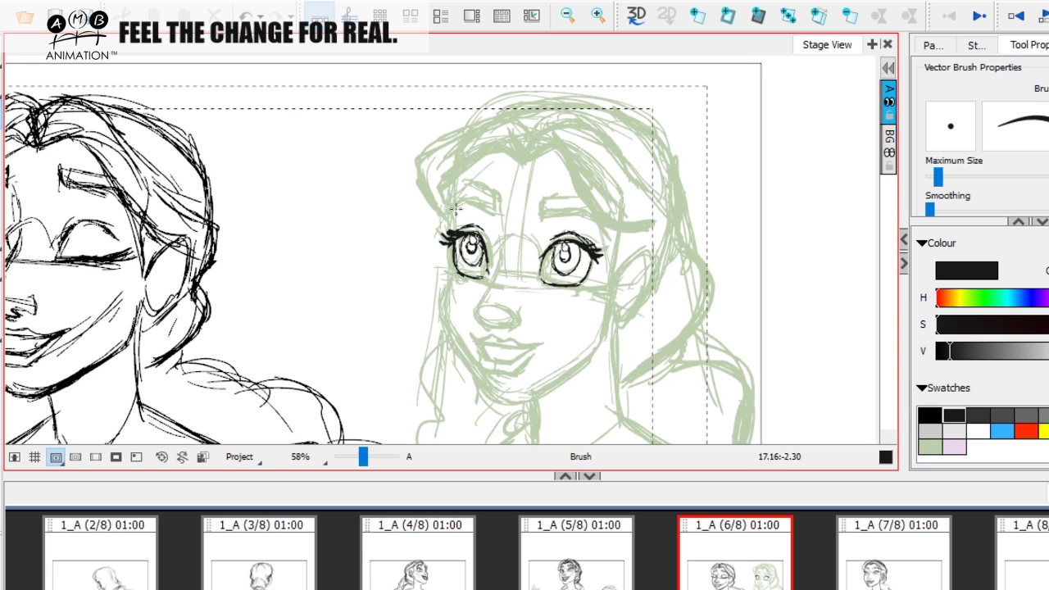
{"action": "left_click_drag", "start_coordinate": [460, 205], "coordinate": [586, 219]}
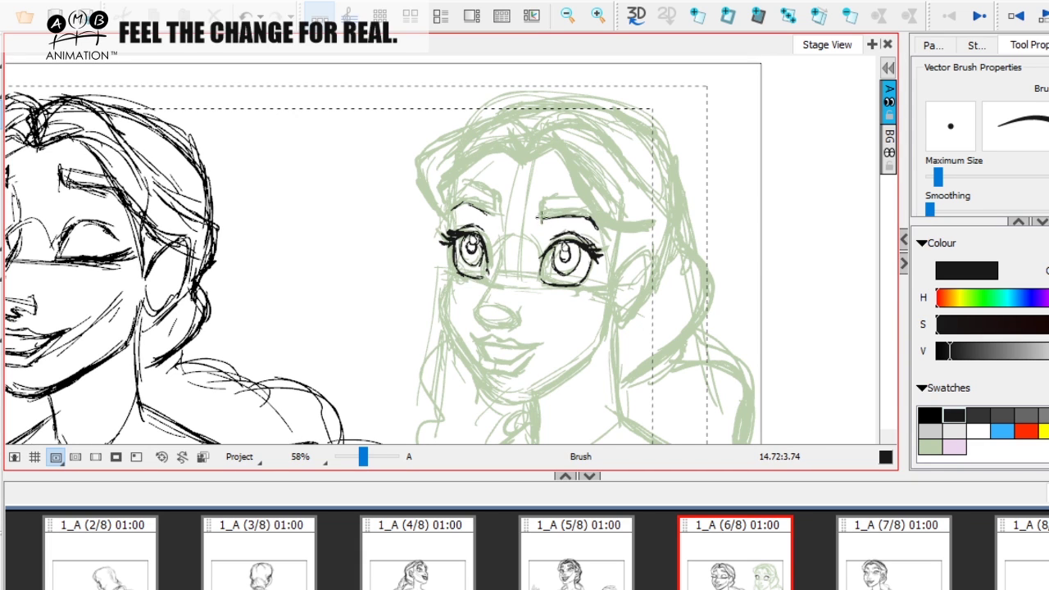
Sketch a large rounded cranium outline in dark red in the empty area beside the green head
{"action": "mouse_move", "coordinate": [737, 295]}
{"action": "left_mouse_down"}
{"action": "mouse_move", "coordinate": [524, 241]}
{"action": "mouse_move", "coordinate": [506, 246]}
{"action": "left_mouse_up"}
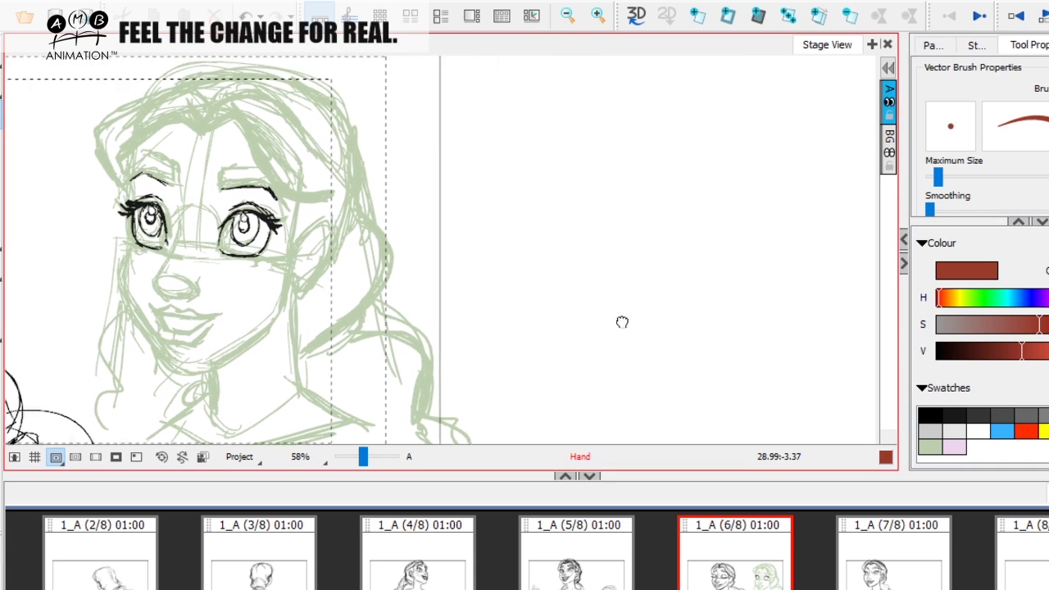
{"action": "left_click_drag", "start_coordinate": [620, 321], "coordinate": [611, 313]}
{"action": "mouse_move", "coordinate": [557, 214]}
{"action": "left_mouse_down"}
{"action": "mouse_move", "coordinate": [761, 199]}
{"action": "mouse_move", "coordinate": [777, 268]}
{"action": "left_mouse_up"}
{"action": "left_click_drag", "start_coordinate": [641, 149], "coordinate": [613, 154]}
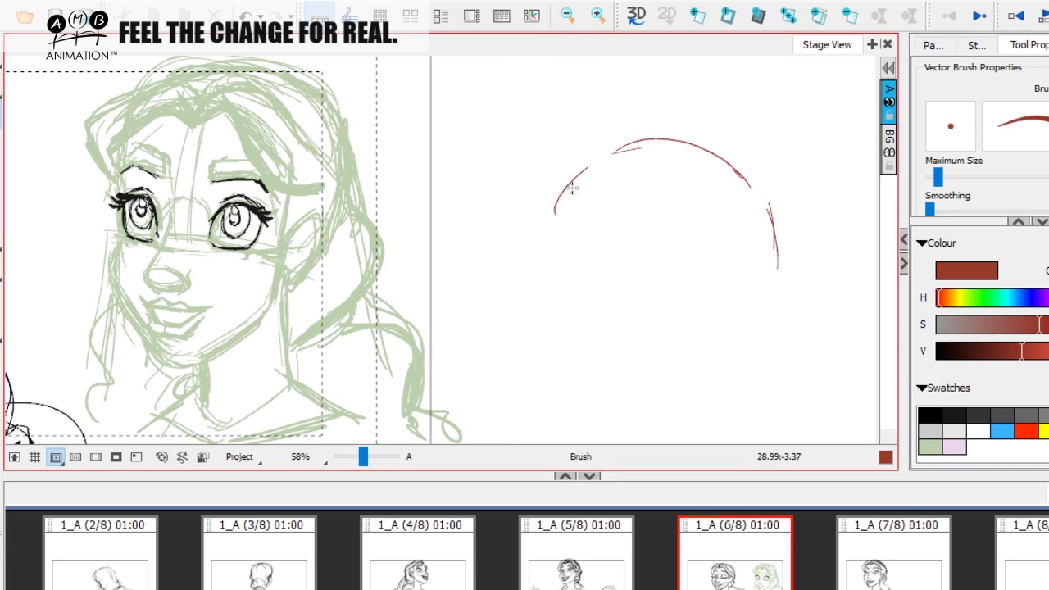
{"action": "left_click_drag", "start_coordinate": [554, 197], "coordinate": [547, 295]}
{"action": "mouse_move", "coordinate": [530, 287]}
{"action": "left_mouse_down"}
{"action": "mouse_move", "coordinate": [557, 327]}
{"action": "mouse_move", "coordinate": [598, 334]}
{"action": "mouse_move", "coordinate": [531, 254]}
{"action": "mouse_move", "coordinate": [622, 356]}
{"action": "mouse_move", "coordinate": [646, 321]}
{"action": "left_mouse_up"}
Draw the temple ridge line on the dark red skull and a round near eye socket beneath it
{"action": "mouse_move", "coordinate": [644, 290]}
{"action": "left_mouse_down"}
{"action": "mouse_move", "coordinate": [654, 241]}
{"action": "mouse_move", "coordinate": [728, 180]}
{"action": "left_mouse_up"}
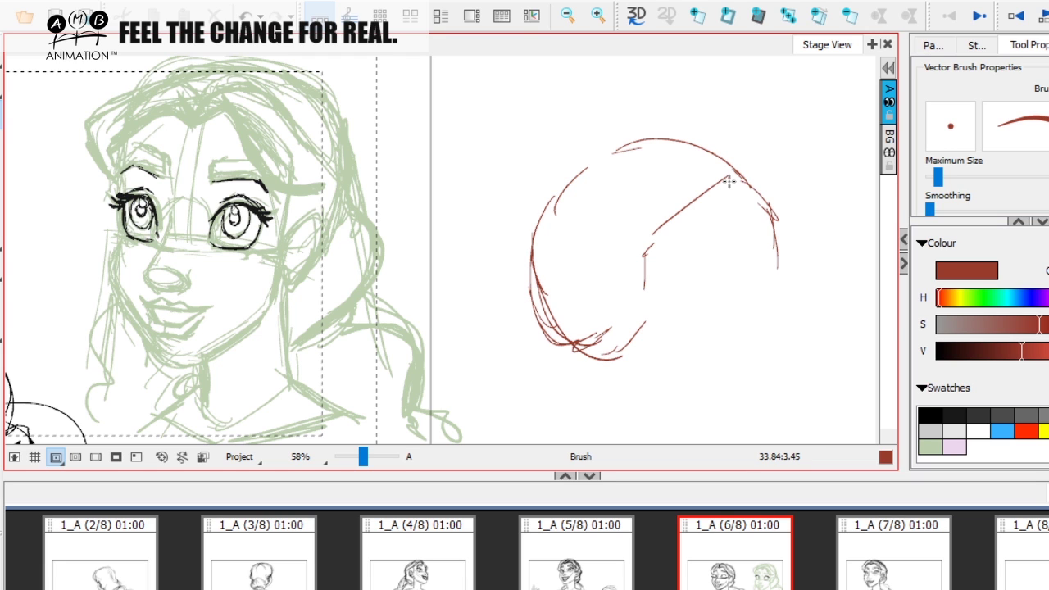
{"action": "left_click_drag", "start_coordinate": [675, 205], "coordinate": [658, 276]}
{"action": "left_click_drag", "start_coordinate": [637, 233], "coordinate": [656, 293]}
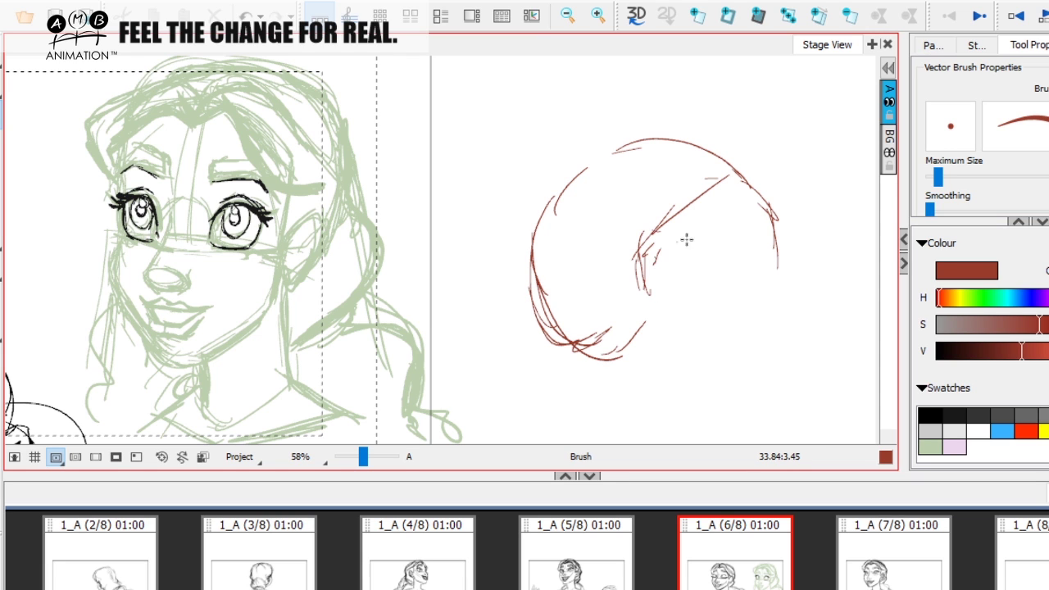
{"action": "left_click_drag", "start_coordinate": [707, 237], "coordinate": [647, 263]}
{"action": "mouse_move", "coordinate": [650, 267]}
{"action": "left_mouse_down"}
{"action": "mouse_move", "coordinate": [656, 297]}
{"action": "mouse_move", "coordinate": [682, 315]}
{"action": "left_mouse_up"}
{"action": "left_click_drag", "start_coordinate": [665, 314], "coordinate": [704, 317]}
{"action": "mouse_move", "coordinate": [662, 252]}
{"action": "left_mouse_down"}
{"action": "mouse_move", "coordinate": [689, 239]}
{"action": "mouse_move", "coordinate": [718, 274]}
{"action": "mouse_move", "coordinate": [714, 321]}
{"action": "left_mouse_up"}
Sketch the brow, nose bridge and far-side contour lines of the skull beside the near eye socket
{"action": "mouse_move", "coordinate": [703, 239]}
{"action": "left_mouse_down"}
{"action": "mouse_move", "coordinate": [664, 324]}
{"action": "mouse_move", "coordinate": [698, 318]}
{"action": "mouse_move", "coordinate": [733, 246]}
{"action": "mouse_move", "coordinate": [751, 241]}
{"action": "mouse_move", "coordinate": [763, 257]}
{"action": "left_mouse_up"}
{"action": "left_click_drag", "start_coordinate": [745, 240], "coordinate": [773, 292]}
{"action": "left_click_drag", "start_coordinate": [773, 293], "coordinate": [792, 306]}
{"action": "mouse_move", "coordinate": [766, 261]}
{"action": "left_mouse_down"}
{"action": "mouse_move", "coordinate": [788, 239]}
{"action": "mouse_move", "coordinate": [779, 218]}
{"action": "mouse_move", "coordinate": [792, 245]}
{"action": "mouse_move", "coordinate": [785, 223]}
{"action": "mouse_move", "coordinate": [787, 288]}
{"action": "left_mouse_up"}
{"action": "left_click_drag", "start_coordinate": [653, 250], "coordinate": [650, 270]}
{"action": "left_click_drag", "start_coordinate": [700, 329], "coordinate": [701, 301]}
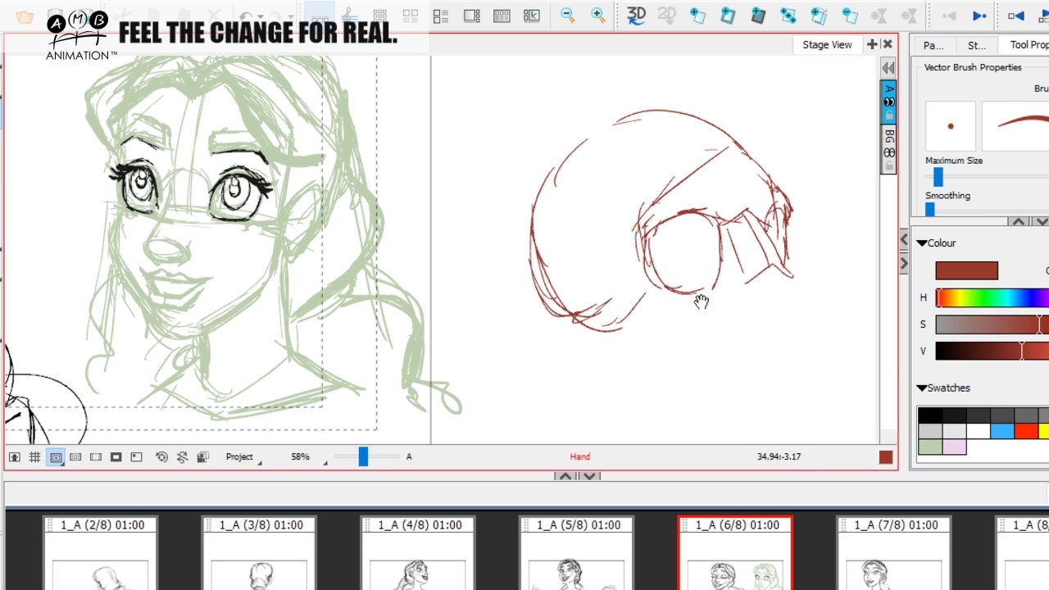
Sketch the ear opening loop and the rounded mastoid bump at the dark red skull's lower back edge
{"action": "left_click_drag", "start_coordinate": [587, 325], "coordinate": [606, 303]}
{"action": "left_click_drag", "start_coordinate": [612, 297], "coordinate": [604, 323]}
{"action": "mouse_move", "coordinate": [622, 305]}
{"action": "left_mouse_down"}
{"action": "mouse_move", "coordinate": [640, 304]}
{"action": "mouse_move", "coordinate": [623, 274]}
{"action": "mouse_move", "coordinate": [619, 285]}
{"action": "mouse_move", "coordinate": [588, 285]}
{"action": "mouse_move", "coordinate": [636, 296]}
{"action": "mouse_move", "coordinate": [577, 329]}
{"action": "mouse_move", "coordinate": [551, 292]}
{"action": "mouse_move", "coordinate": [606, 295]}
{"action": "left_mouse_up"}
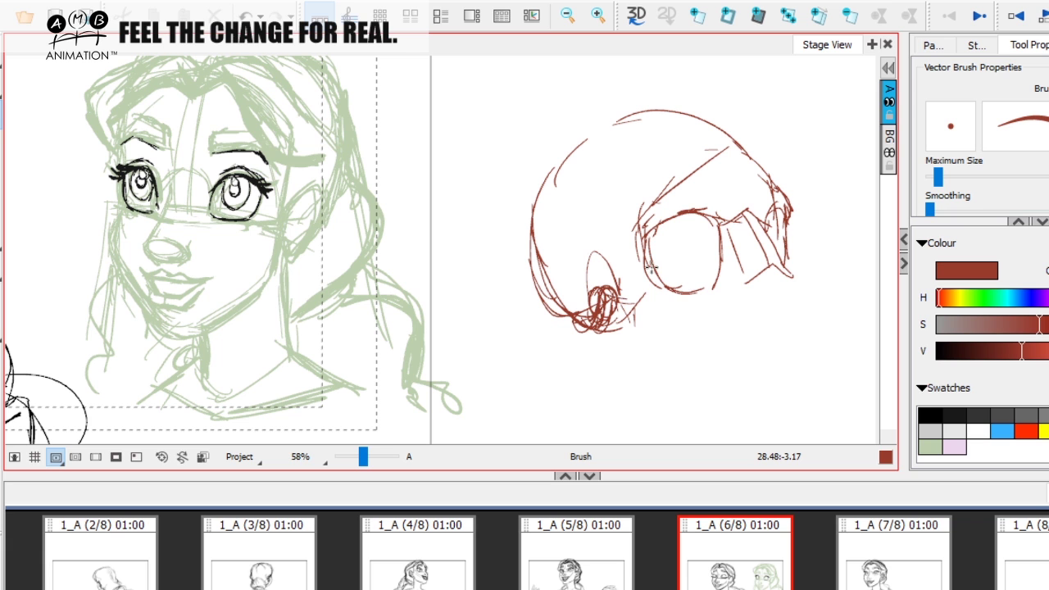
Draw the cheekbone beneath the near eye socket, connecting it back to the mastoid area with a heavy lower front edge
{"action": "left_click_drag", "start_coordinate": [650, 267], "coordinate": [677, 293]}
{"action": "mouse_move", "coordinate": [653, 270]}
{"action": "left_mouse_down"}
{"action": "mouse_move", "coordinate": [651, 299]}
{"action": "mouse_move", "coordinate": [625, 316]}
{"action": "left_mouse_up"}
{"action": "left_click_drag", "start_coordinate": [617, 316], "coordinate": [682, 332]}
{"action": "mouse_move", "coordinate": [715, 291]}
{"action": "left_mouse_down"}
{"action": "mouse_move", "coordinate": [670, 334]}
{"action": "mouse_move", "coordinate": [712, 293]}
{"action": "left_mouse_up"}
{"action": "key", "text": "space"}
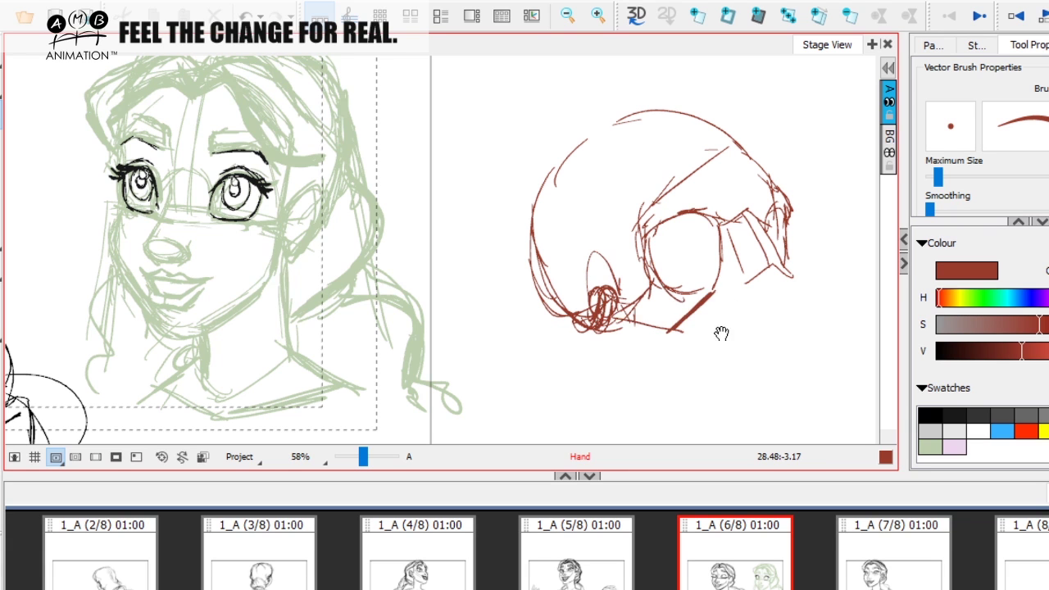
{"action": "left_click_drag", "start_coordinate": [721, 332], "coordinate": [643, 346]}
{"action": "key", "text": "space"}
Outline the angular nasal opening below the skull's nose bridge, with a heavier far-side edge
{"action": "mouse_move", "coordinate": [723, 297]}
{"action": "left_mouse_down"}
{"action": "mouse_move", "coordinate": [709, 293]}
{"action": "mouse_move", "coordinate": [652, 361]}
{"action": "mouse_move", "coordinate": [706, 348]}
{"action": "left_mouse_up"}
{"action": "mouse_move", "coordinate": [711, 295]}
{"action": "left_mouse_down"}
{"action": "mouse_move", "coordinate": [706, 362]}
{"action": "mouse_move", "coordinate": [703, 329]}
{"action": "left_mouse_up"}
{"action": "key", "text": "space"}
{"action": "mouse_move", "coordinate": [652, 290]}
{"action": "left_mouse_down"}
{"action": "mouse_move", "coordinate": [648, 317]}
{"action": "mouse_move", "coordinate": [659, 328]}
{"action": "left_mouse_up"}
{"action": "left_click_drag", "start_coordinate": [659, 328], "coordinate": [712, 317]}
{"action": "mouse_move", "coordinate": [705, 256]}
{"action": "left_mouse_down"}
{"action": "mouse_move", "coordinate": [712, 329]}
{"action": "mouse_move", "coordinate": [713, 315]}
{"action": "left_mouse_up"}
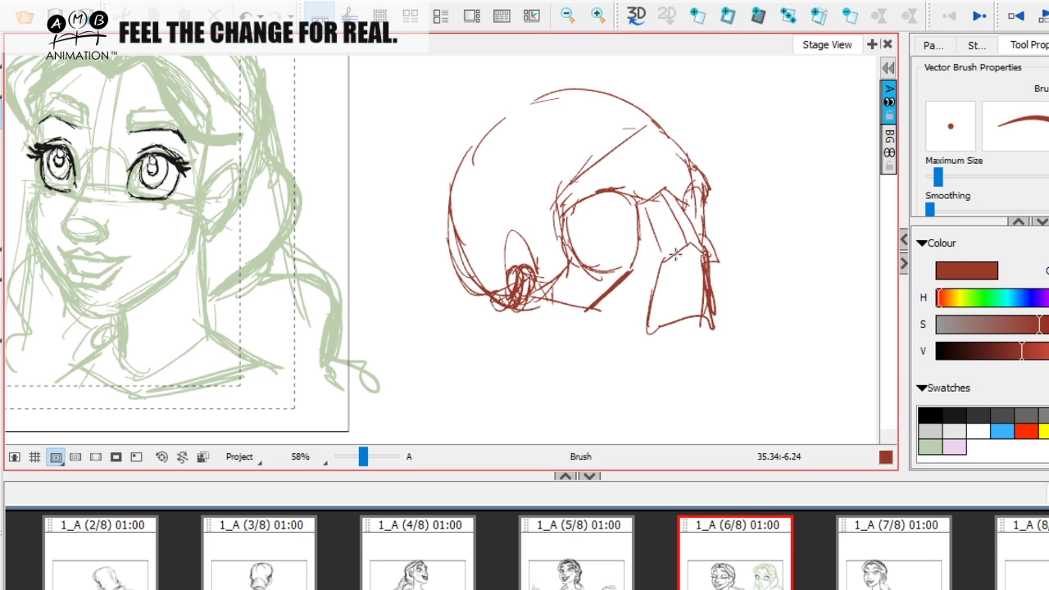
{"action": "left_click_drag", "start_coordinate": [658, 267], "coordinate": [641, 325]}
{"action": "left_click_drag", "start_coordinate": [647, 331], "coordinate": [712, 318]}
Reinforce the near edge of the nasal opening and add short structure lines inside it
{"action": "key", "text": "space"}
{"action": "left_click_drag", "start_coordinate": [725, 313], "coordinate": [720, 305]}
{"action": "left_click_drag", "start_coordinate": [687, 238], "coordinate": [678, 283]}
{"action": "mouse_move", "coordinate": [657, 286]}
{"action": "left_mouse_down"}
{"action": "mouse_move", "coordinate": [679, 284]}
{"action": "mouse_move", "coordinate": [649, 316]}
{"action": "left_mouse_up"}
{"action": "key", "text": "space"}
{"action": "left_click_drag", "start_coordinate": [669, 254], "coordinate": [658, 316]}
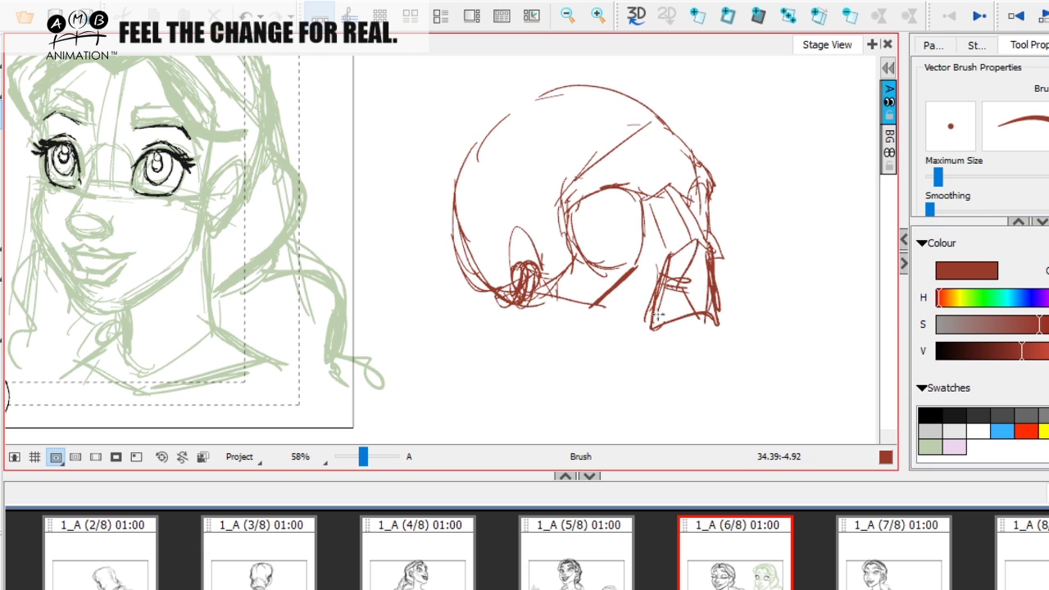
{"action": "left_click_drag", "start_coordinate": [656, 279], "coordinate": [666, 320]}
Draw the upper jaw block below the cheekbone and nose, closing it with curved lines along the bottom
{"action": "mouse_move", "coordinate": [610, 272]}
{"action": "left_mouse_down"}
{"action": "mouse_move", "coordinate": [606, 343]}
{"action": "mouse_move", "coordinate": [734, 348]}
{"action": "left_mouse_up"}
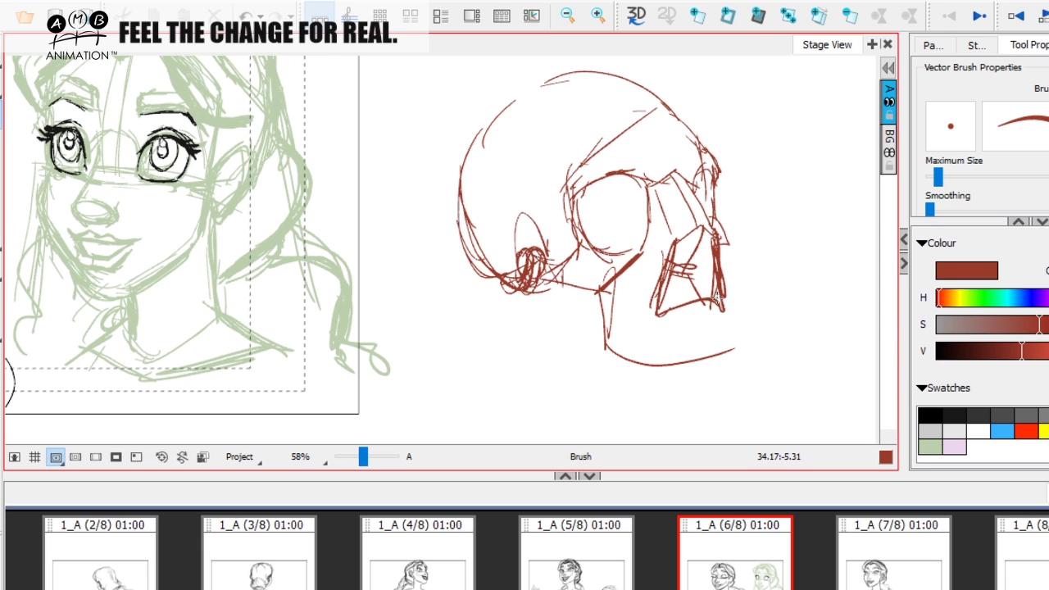
{"action": "left_click_drag", "start_coordinate": [716, 294], "coordinate": [722, 354]}
{"action": "left_click_drag", "start_coordinate": [716, 300], "coordinate": [716, 352]}
{"action": "mouse_move", "coordinate": [669, 353]}
{"action": "left_mouse_down"}
{"action": "mouse_move", "coordinate": [626, 348]}
{"action": "mouse_move", "coordinate": [613, 330]}
{"action": "left_mouse_up"}
{"action": "key", "text": "space"}
{"action": "left_click_drag", "start_coordinate": [595, 277], "coordinate": [600, 329]}
{"action": "left_click_drag", "start_coordinate": [603, 328], "coordinate": [728, 326]}
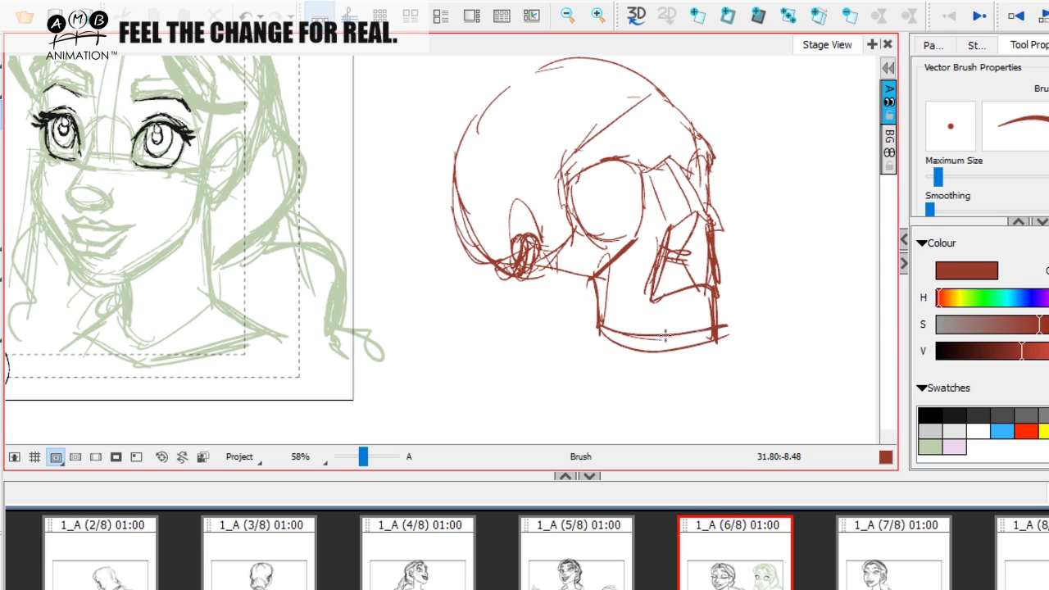
Draw the vertical back edge and the slanted lower edge of the jawbone, and darken the mastoid bump
{"action": "mouse_move", "coordinate": [554, 246]}
{"action": "left_mouse_down"}
{"action": "mouse_move", "coordinate": [554, 329]}
{"action": "mouse_move", "coordinate": [658, 389]}
{"action": "left_mouse_up"}
{"action": "left_click_drag", "start_coordinate": [553, 326], "coordinate": [572, 340]}
{"action": "left_click_drag", "start_coordinate": [544, 249], "coordinate": [550, 333]}
{"action": "left_click_drag", "start_coordinate": [545, 246], "coordinate": [549, 334]}
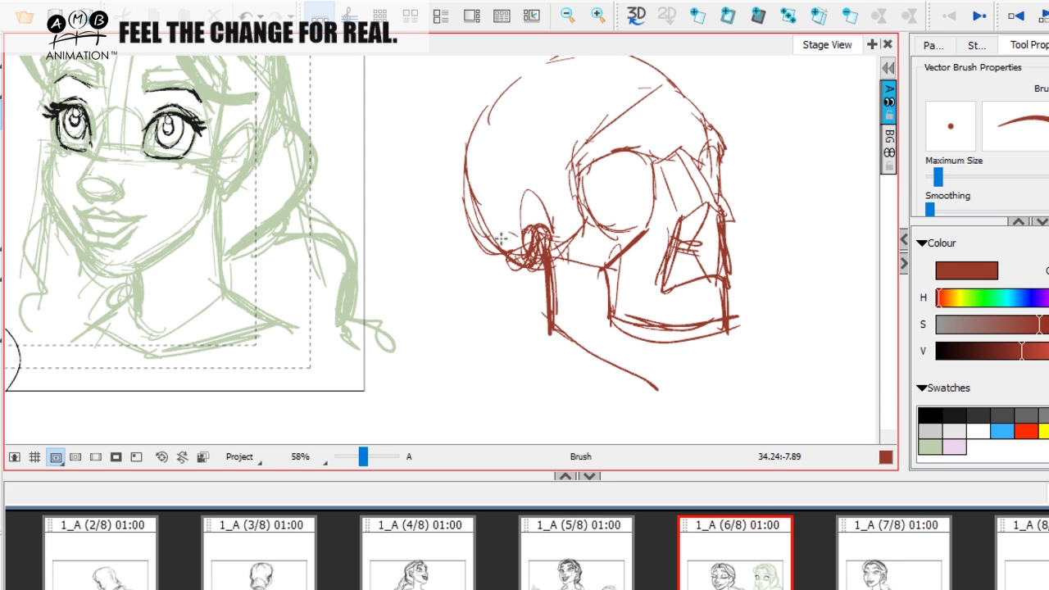
{"action": "mouse_move", "coordinate": [500, 236]}
{"action": "left_mouse_down"}
{"action": "mouse_move", "coordinate": [541, 246]}
{"action": "mouse_move", "coordinate": [508, 264]}
{"action": "mouse_move", "coordinate": [557, 266]}
{"action": "mouse_move", "coordinate": [524, 255]}
{"action": "mouse_move", "coordinate": [553, 331]}
{"action": "mouse_move", "coordinate": [664, 399]}
{"action": "left_mouse_up"}
{"action": "mouse_move", "coordinate": [557, 331]}
{"action": "left_mouse_down"}
{"action": "mouse_move", "coordinate": [654, 392]}
{"action": "mouse_move", "coordinate": [639, 382]}
{"action": "left_mouse_up"}
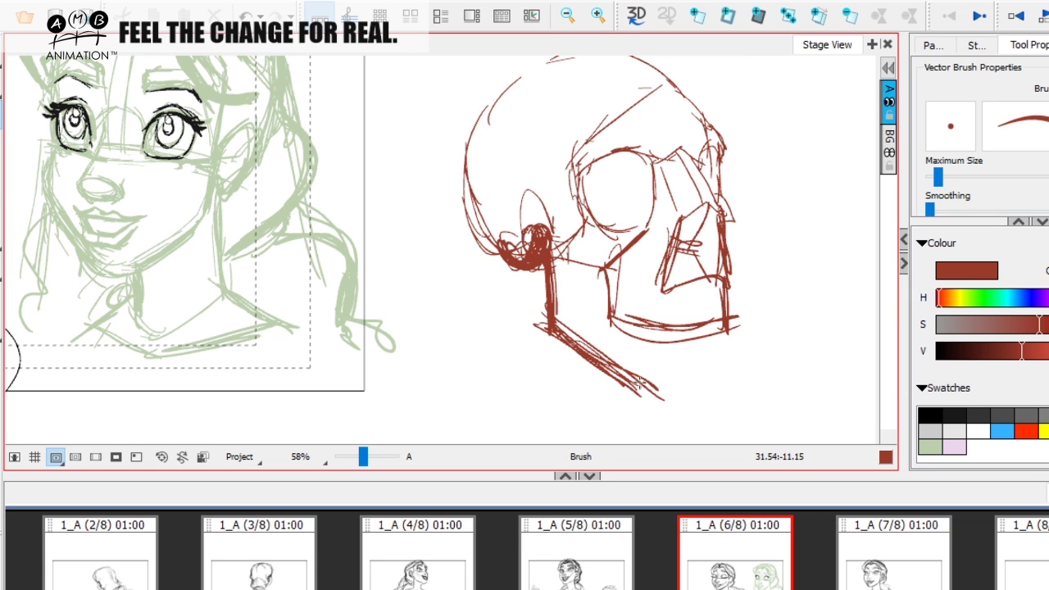
Complete the skull's chin with vertical front lines and a heavy bottom edge joining the jawline
{"action": "mouse_move", "coordinate": [702, 282]}
{"action": "left_mouse_down"}
{"action": "mouse_move", "coordinate": [701, 393]}
{"action": "mouse_move", "coordinate": [676, 388]}
{"action": "mouse_move", "coordinate": [718, 384]}
{"action": "left_mouse_up"}
{"action": "left_click_drag", "start_coordinate": [715, 336], "coordinate": [713, 390]}
{"action": "left_click_drag", "start_coordinate": [713, 332], "coordinate": [712, 388]}
{"action": "key", "text": "space"}
{"action": "left_click_drag", "start_coordinate": [578, 309], "coordinate": [718, 371]}
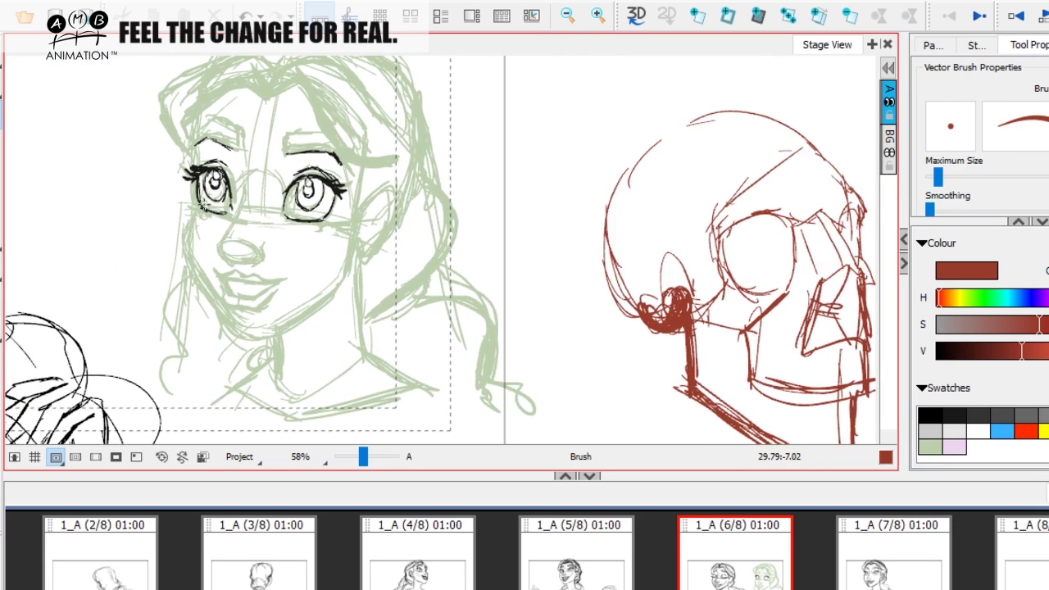
{"action": "key", "text": "space"}
{"action": "mouse_move", "coordinate": [572, 351]}
{"action": "left_mouse_down"}
{"action": "mouse_move", "coordinate": [422, 328]}
{"action": "mouse_move", "coordinate": [402, 334]}
{"action": "left_mouse_up"}
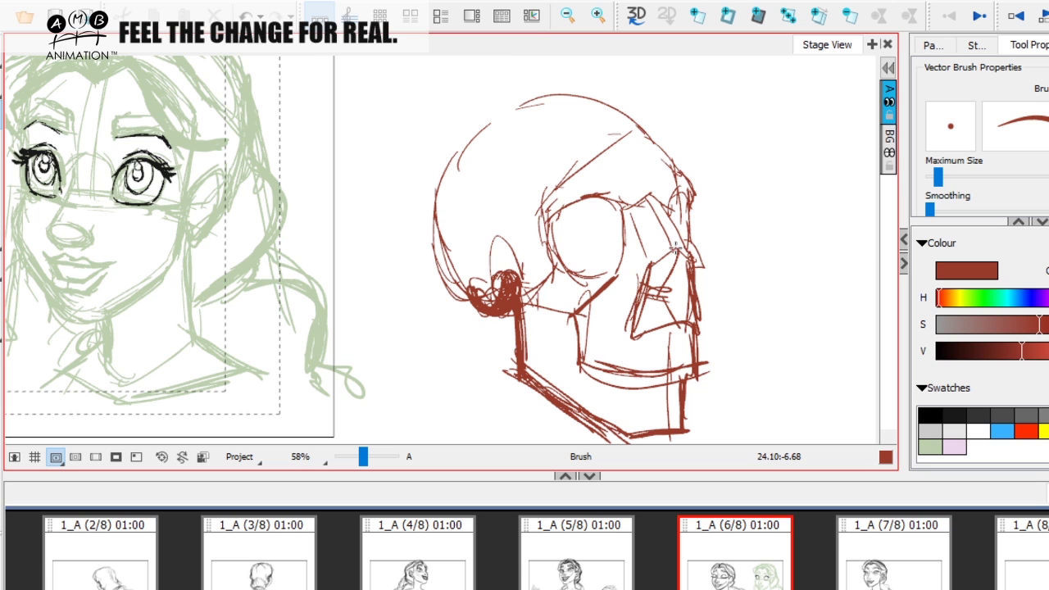
Select the whole skull drawing and recolour it with the pale lilac swatch
{"action": "key", "text": "alt+s"}
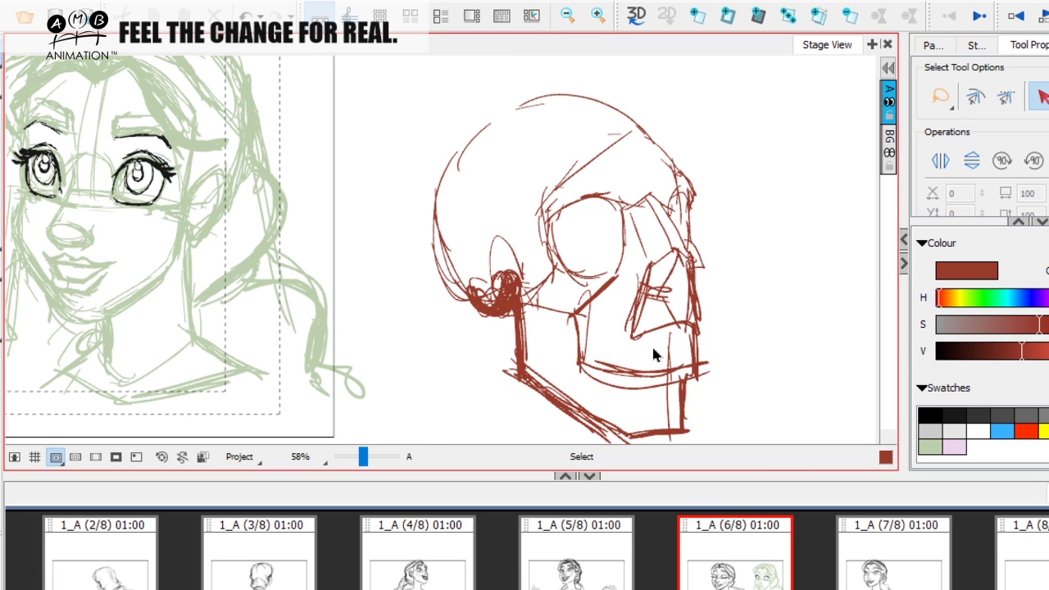
{"action": "key", "text": "ctrl+a"}
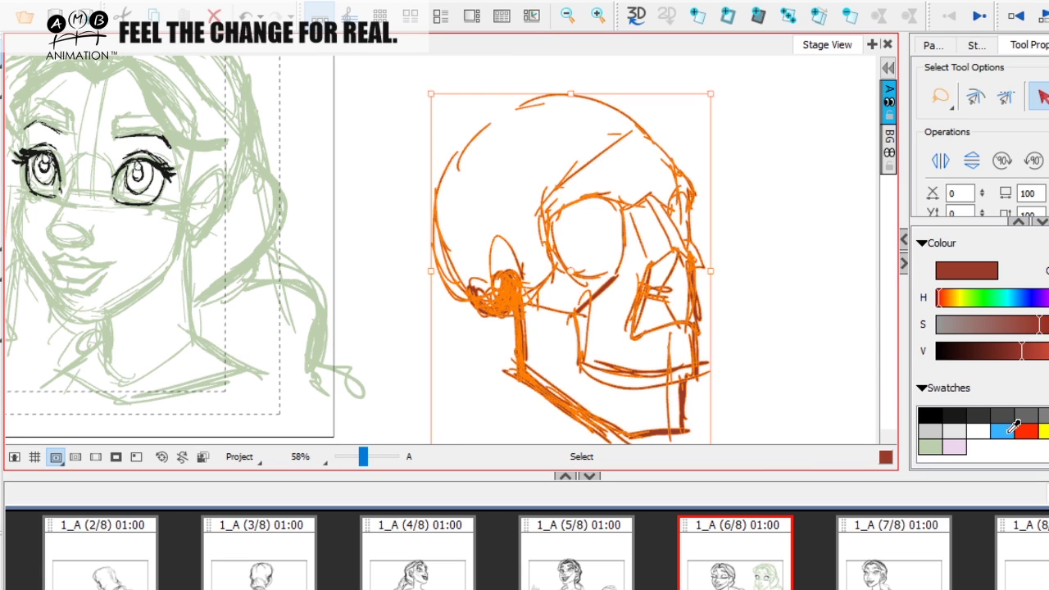
{"action": "left_click", "coordinate": [953, 445]}
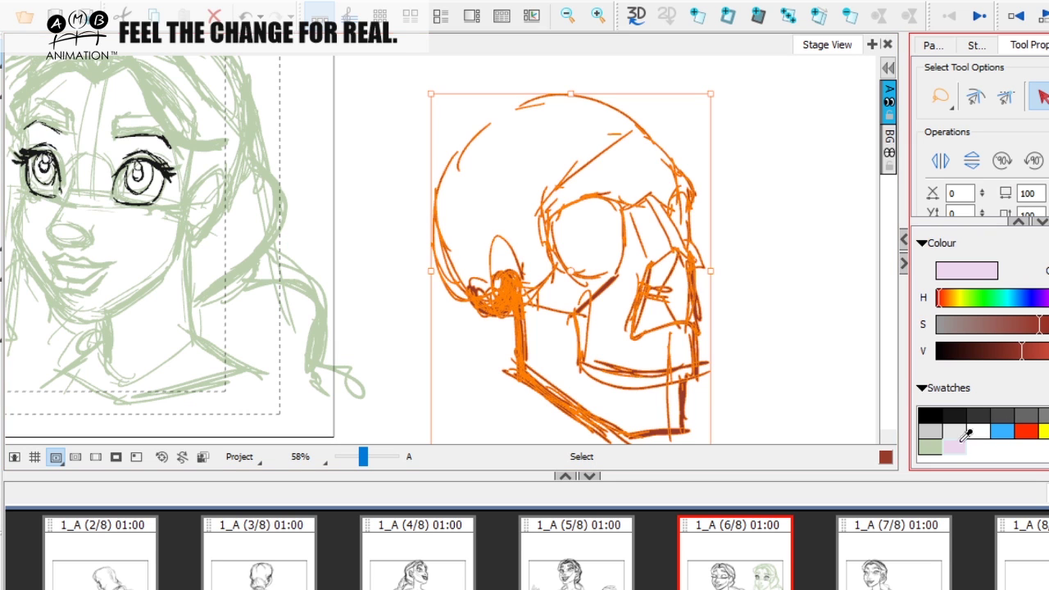
{"action": "left_click", "coordinate": [573, 352]}
Draw the nose cartilage, nose tip and nostril forms in dark red with the Brush over the pale skull
{"action": "key", "text": "alt+b"}
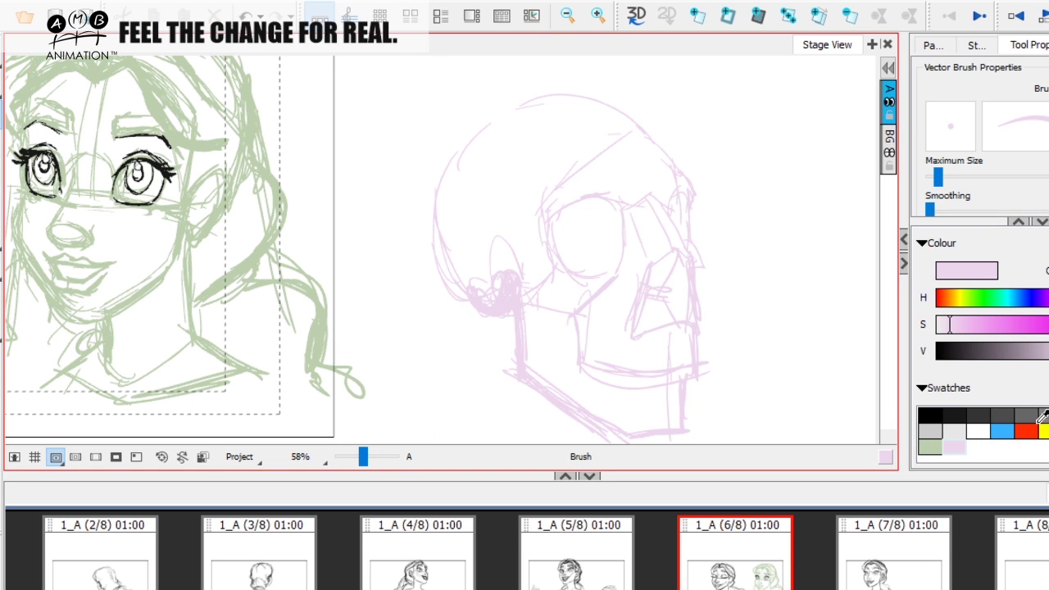
{"action": "left_click", "coordinate": [1041, 409]}
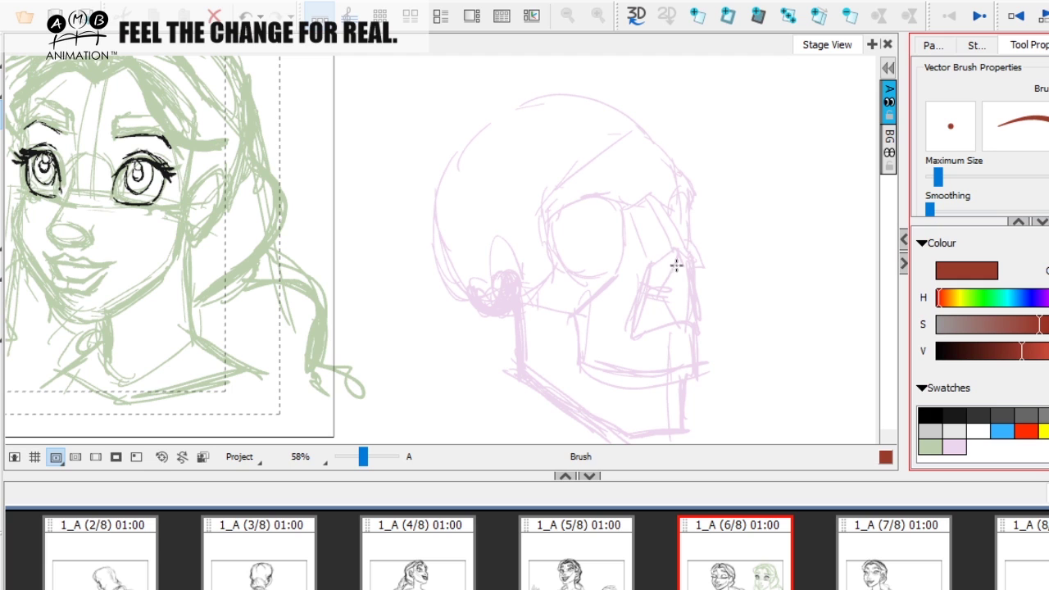
{"action": "left_click_drag", "start_coordinate": [673, 250], "coordinate": [704, 312]}
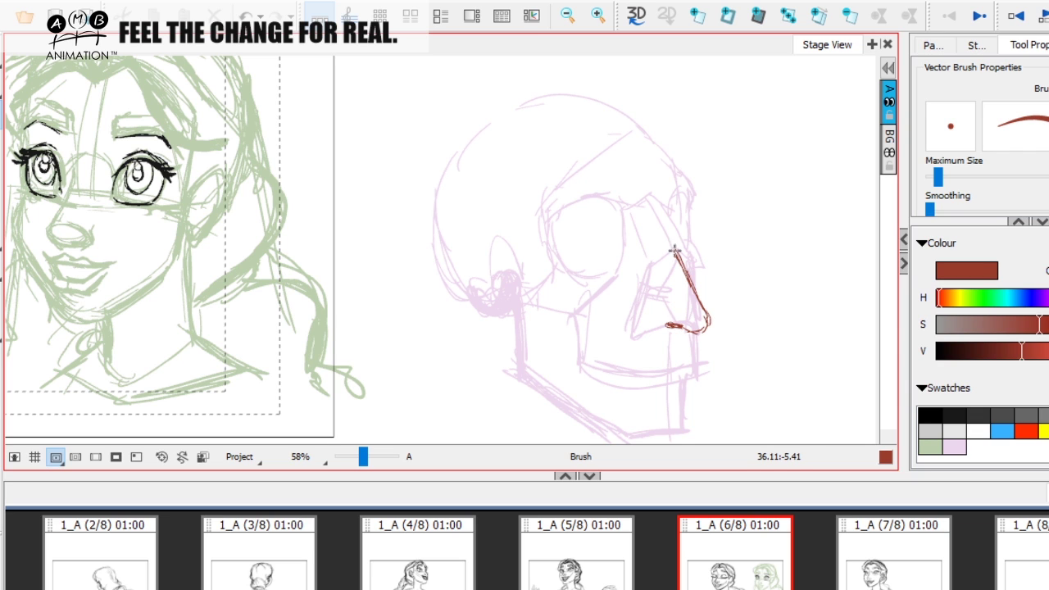
{"action": "left_click_drag", "start_coordinate": [682, 269], "coordinate": [697, 292]}
{"action": "left_click_drag", "start_coordinate": [647, 265], "coordinate": [679, 246]}
{"action": "mouse_move", "coordinate": [655, 212]}
{"action": "left_mouse_down"}
{"action": "mouse_move", "coordinate": [675, 255]}
{"action": "mouse_move", "coordinate": [660, 290]}
{"action": "mouse_move", "coordinate": [695, 300]}
{"action": "mouse_move", "coordinate": [666, 308]}
{"action": "mouse_move", "coordinate": [693, 325]}
{"action": "mouse_move", "coordinate": [703, 293]}
{"action": "mouse_move", "coordinate": [637, 316]}
{"action": "mouse_move", "coordinate": [661, 328]}
{"action": "mouse_move", "coordinate": [642, 306]}
{"action": "mouse_move", "coordinate": [657, 334]}
{"action": "mouse_move", "coordinate": [682, 320]}
{"action": "mouse_move", "coordinate": [655, 275]}
{"action": "left_mouse_up"}
{"action": "left_click_drag", "start_coordinate": [720, 369], "coordinate": [724, 377]}
{"action": "mouse_move", "coordinate": [618, 318]}
{"action": "left_mouse_down"}
{"action": "mouse_move", "coordinate": [672, 320]}
{"action": "mouse_move", "coordinate": [560, 365]}
{"action": "left_mouse_up"}
{"action": "left_click_drag", "start_coordinate": [699, 373], "coordinate": [623, 362]}
Sketch a large simplified ear with inner fold lines in blue in the empty area beside the skull
{"action": "left_click", "coordinate": [1047, 431]}
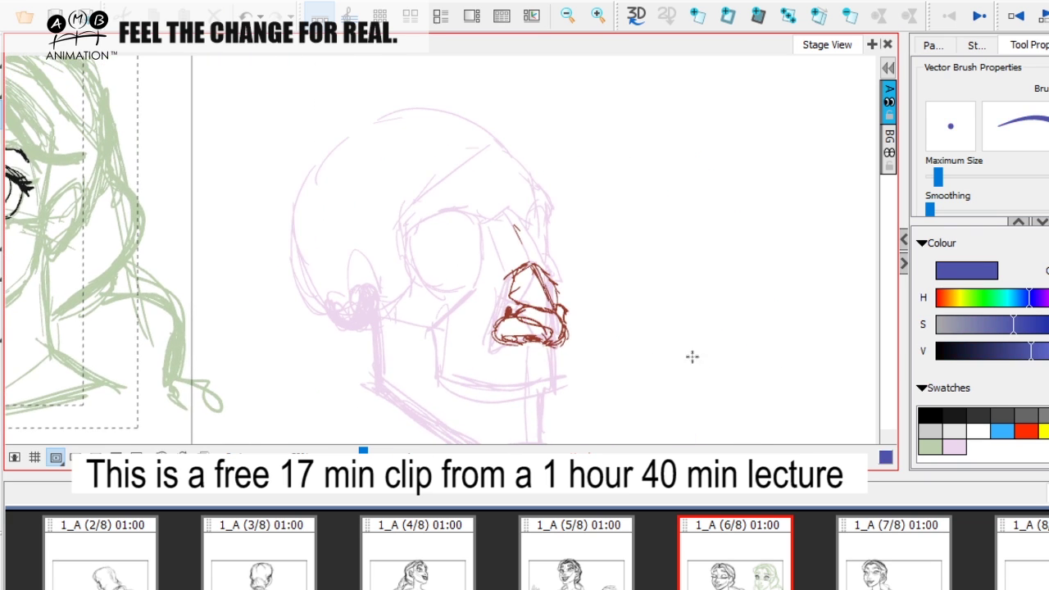
{"action": "mouse_move", "coordinate": [741, 275]}
{"action": "left_mouse_down"}
{"action": "mouse_move", "coordinate": [667, 234]}
{"action": "mouse_move", "coordinate": [702, 328]}
{"action": "mouse_move", "coordinate": [737, 348]}
{"action": "left_mouse_up"}
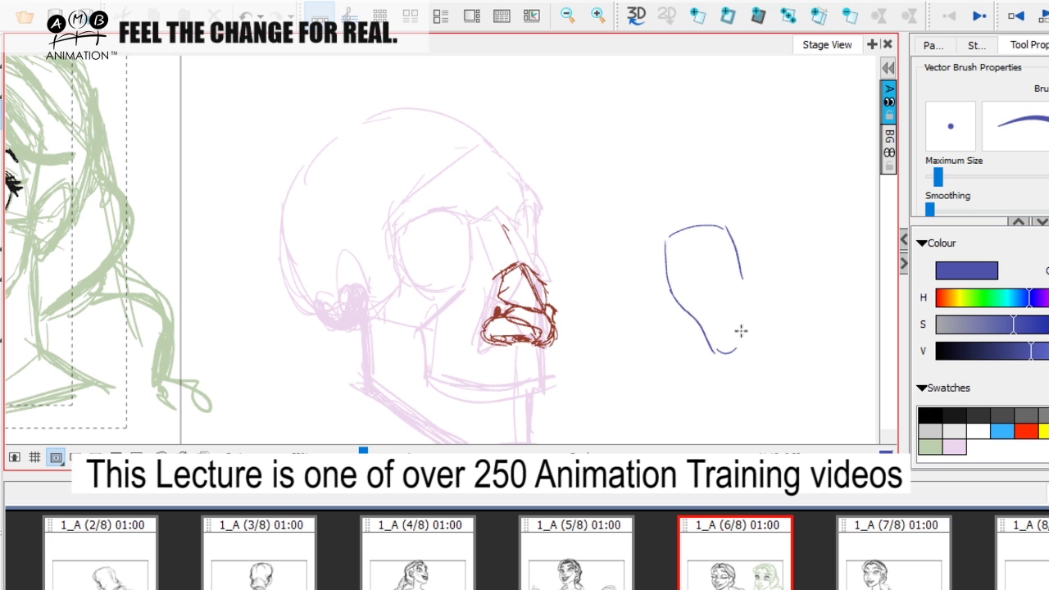
{"action": "mouse_move", "coordinate": [680, 248]}
{"action": "left_mouse_down"}
{"action": "mouse_move", "coordinate": [702, 243]}
{"action": "mouse_move", "coordinate": [729, 313]}
{"action": "left_mouse_up"}
{"action": "mouse_move", "coordinate": [716, 300]}
{"action": "left_mouse_down"}
{"action": "mouse_move", "coordinate": [711, 253]}
{"action": "mouse_move", "coordinate": [714, 323]}
{"action": "left_mouse_up"}
{"action": "mouse_move", "coordinate": [648, 363]}
{"action": "left_mouse_down"}
{"action": "mouse_move", "coordinate": [665, 342]}
{"action": "mouse_move", "coordinate": [746, 365]}
{"action": "left_mouse_up"}
Switch the brush colour back to dark red and sketch a simple ear outline with an inner loop on the skull
{"action": "left_click", "coordinate": [1047, 431]}
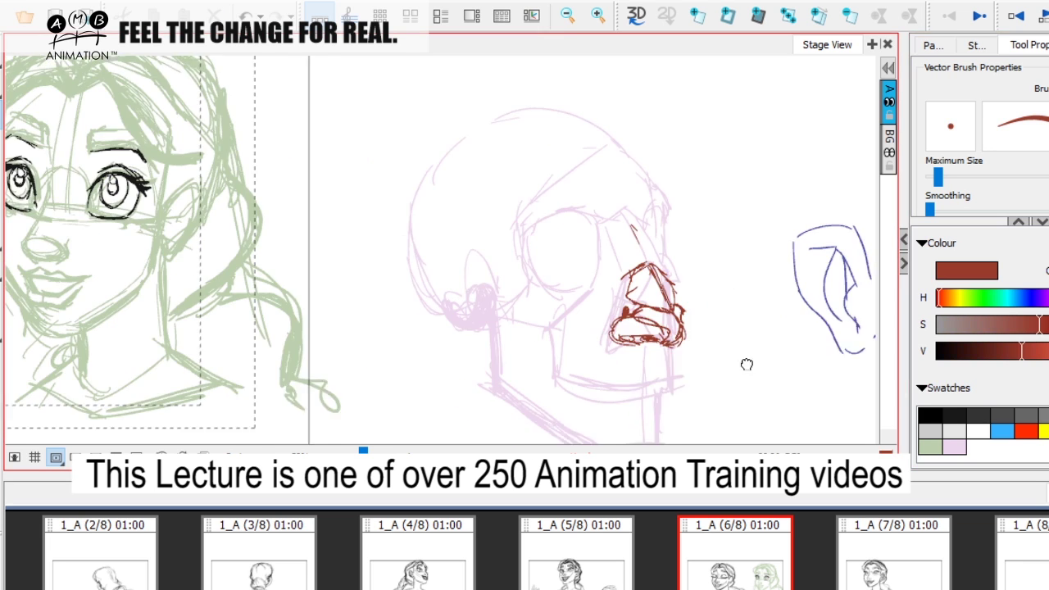
{"action": "mouse_move", "coordinate": [493, 272]}
{"action": "left_mouse_down"}
{"action": "mouse_move", "coordinate": [487, 284]}
{"action": "mouse_move", "coordinate": [510, 293]}
{"action": "mouse_move", "coordinate": [479, 245]}
{"action": "mouse_move", "coordinate": [486, 314]}
{"action": "left_mouse_up"}
{"action": "left_click_drag", "start_coordinate": [272, 233], "coordinate": [431, 266]}
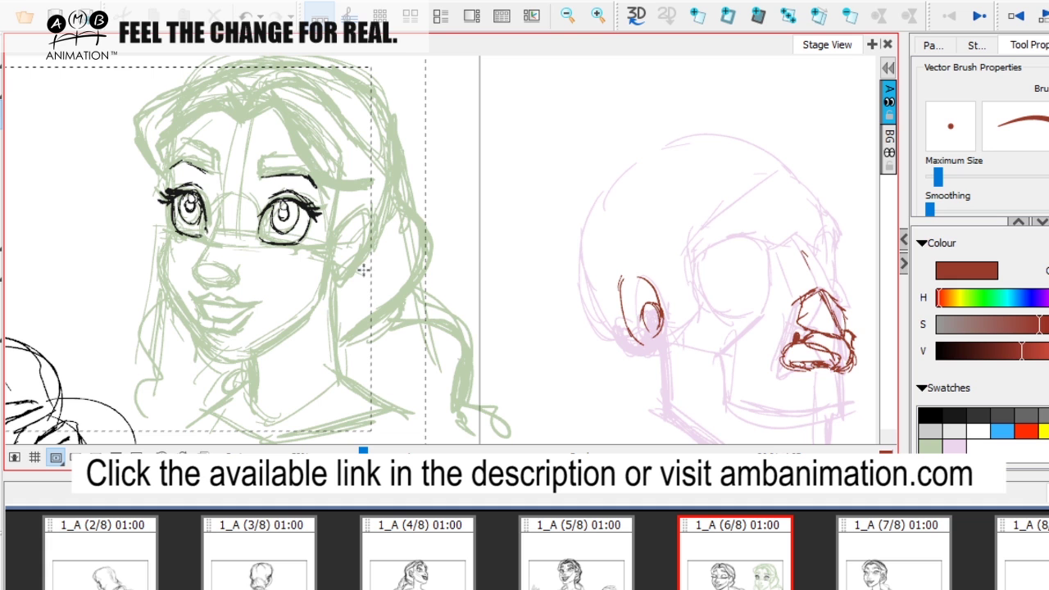
{"action": "mouse_move", "coordinate": [637, 362]}
{"action": "left_mouse_down"}
{"action": "mouse_move", "coordinate": [499, 334]}
{"action": "mouse_move", "coordinate": [509, 346]}
{"action": "left_mouse_up"}
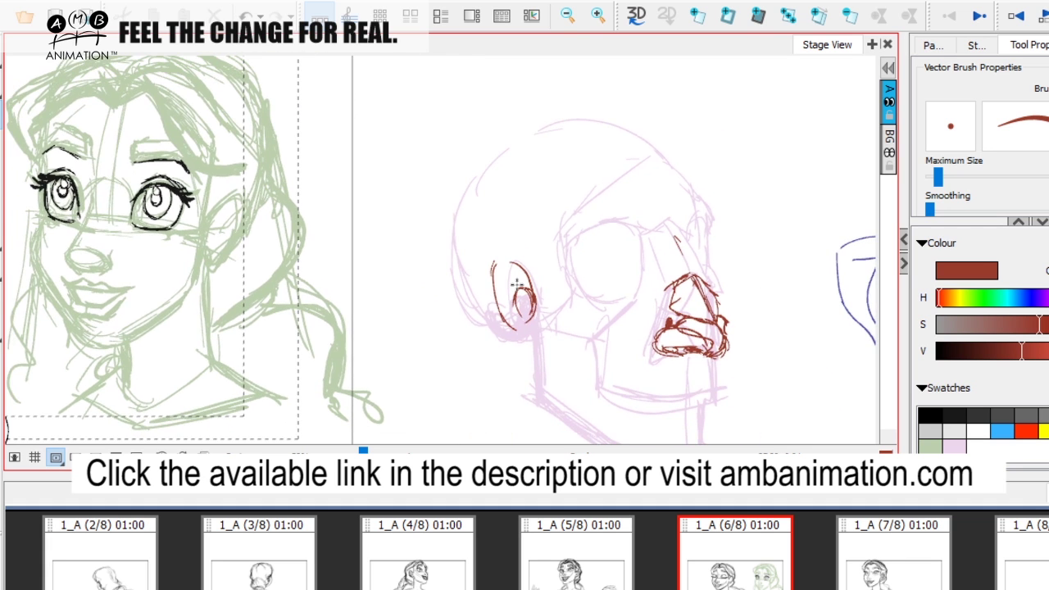
{"action": "mouse_move", "coordinate": [602, 362]}
{"action": "left_mouse_down"}
{"action": "mouse_move", "coordinate": [468, 361]}
{"action": "mouse_move", "coordinate": [549, 348]}
{"action": "mouse_move", "coordinate": [599, 367]}
{"action": "left_mouse_up"}
Erase the small inner loop of the skull's ear and redraw the ear with a double rim and an earlobe
{"action": "key", "text": "alt+e"}
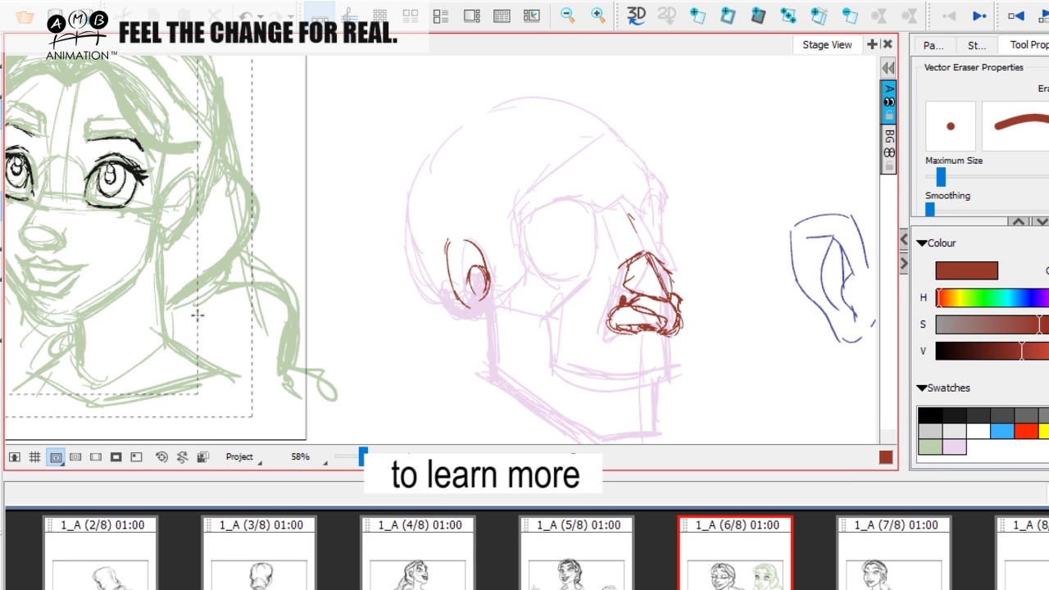
{"action": "mouse_move", "coordinate": [469, 282]}
{"action": "left_mouse_down"}
{"action": "mouse_move", "coordinate": [476, 262]}
{"action": "mouse_move", "coordinate": [473, 292]}
{"action": "mouse_move", "coordinate": [432, 301]}
{"action": "left_mouse_up"}
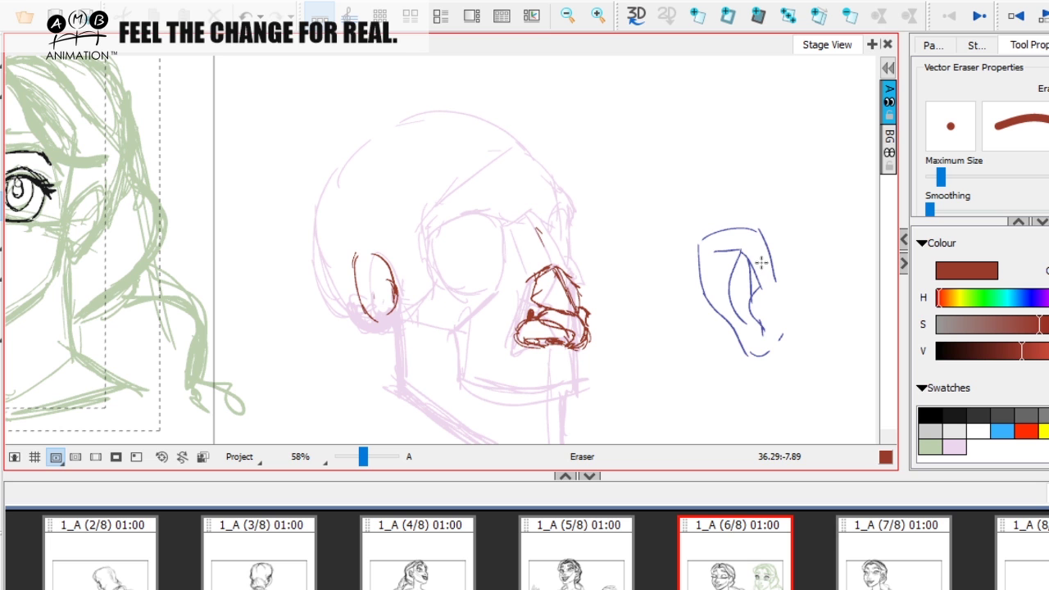
{"action": "key", "text": "alt+b"}
{"action": "left_click_drag", "start_coordinate": [428, 346], "coordinate": [621, 338]}
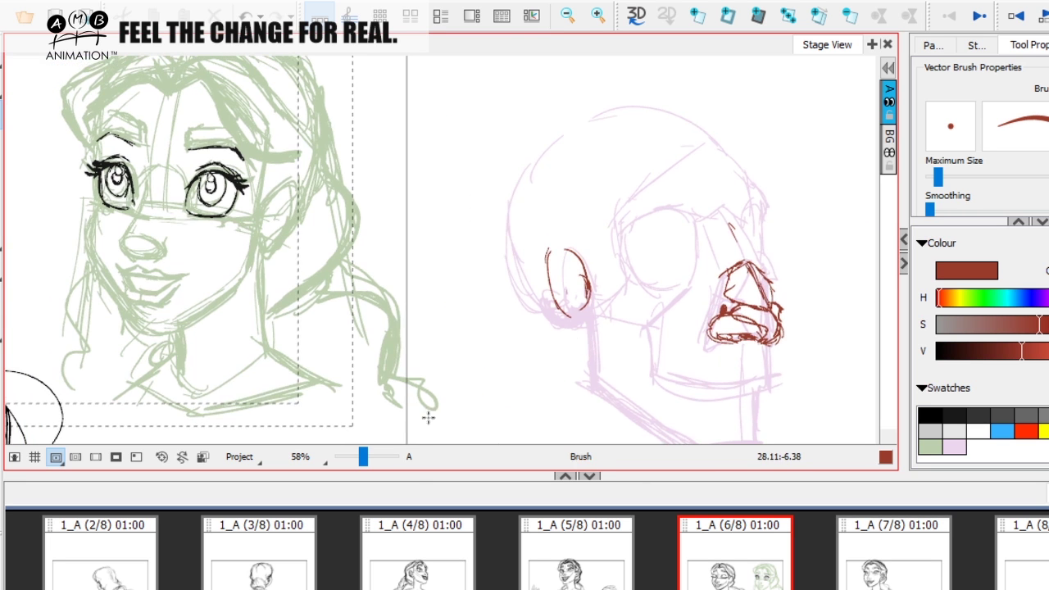
{"action": "left_click_drag", "start_coordinate": [367, 464], "coordinate": [368, 463]}
{"action": "left_click_drag", "start_coordinate": [487, 393], "coordinate": [387, 380]}
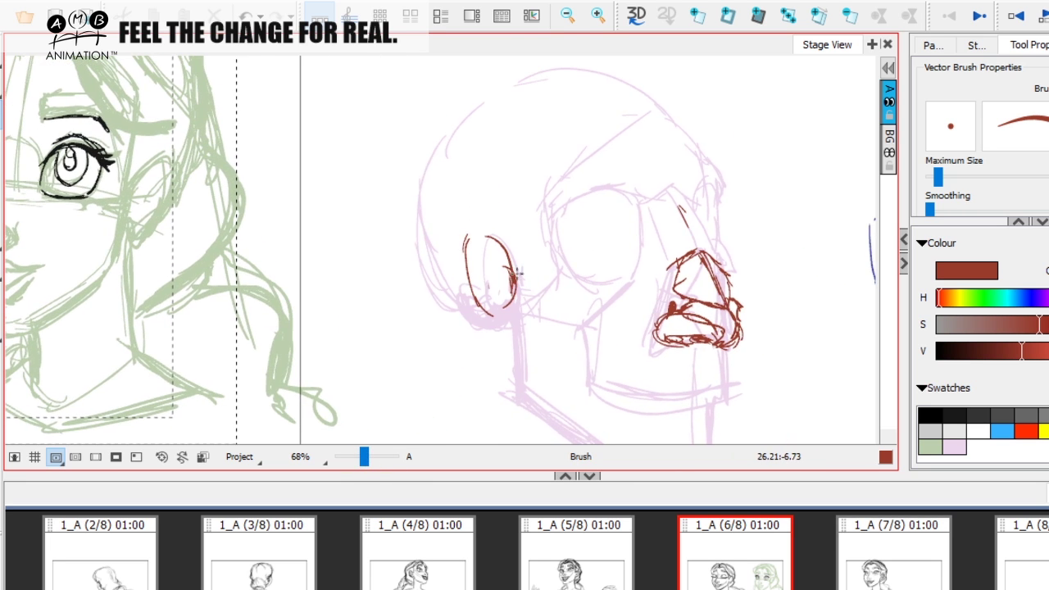
{"action": "mouse_move", "coordinate": [514, 268]}
{"action": "left_mouse_down"}
{"action": "mouse_move", "coordinate": [466, 260]}
{"action": "mouse_move", "coordinate": [478, 303]}
{"action": "mouse_move", "coordinate": [495, 324]}
{"action": "mouse_move", "coordinate": [516, 325]}
{"action": "mouse_move", "coordinate": [518, 260]}
{"action": "mouse_move", "coordinate": [477, 297]}
{"action": "mouse_move", "coordinate": [472, 259]}
{"action": "mouse_move", "coordinate": [496, 308]}
{"action": "left_mouse_up"}
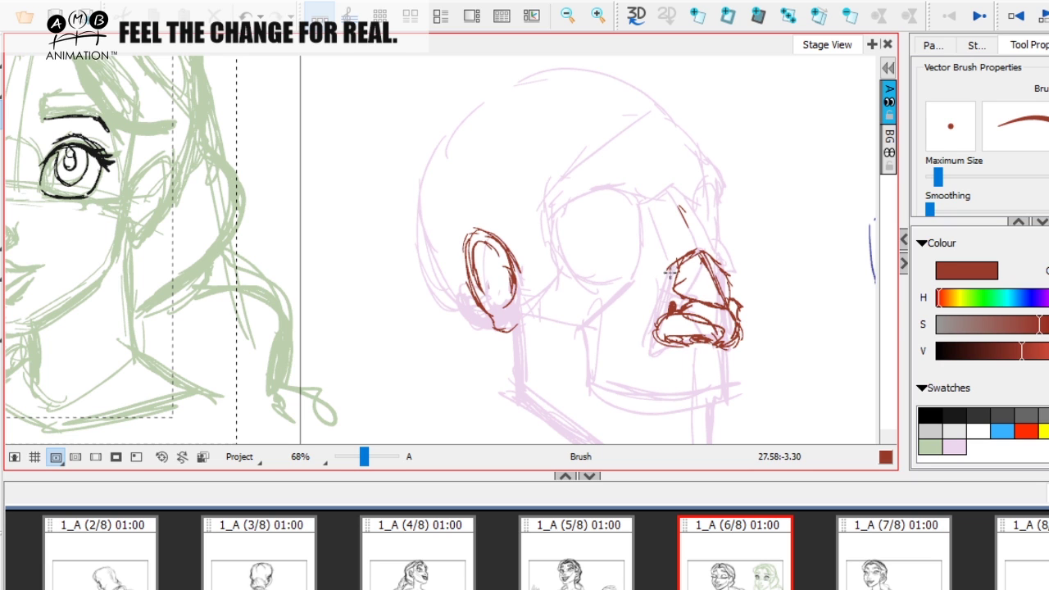
Draw the inner folds and the small notch above the earlobe inside the dark red ear
{"action": "mouse_move", "coordinate": [503, 265]}
{"action": "left_mouse_down"}
{"action": "mouse_move", "coordinate": [520, 282]}
{"action": "mouse_move", "coordinate": [517, 318]}
{"action": "left_mouse_up"}
{"action": "key", "text": "space"}
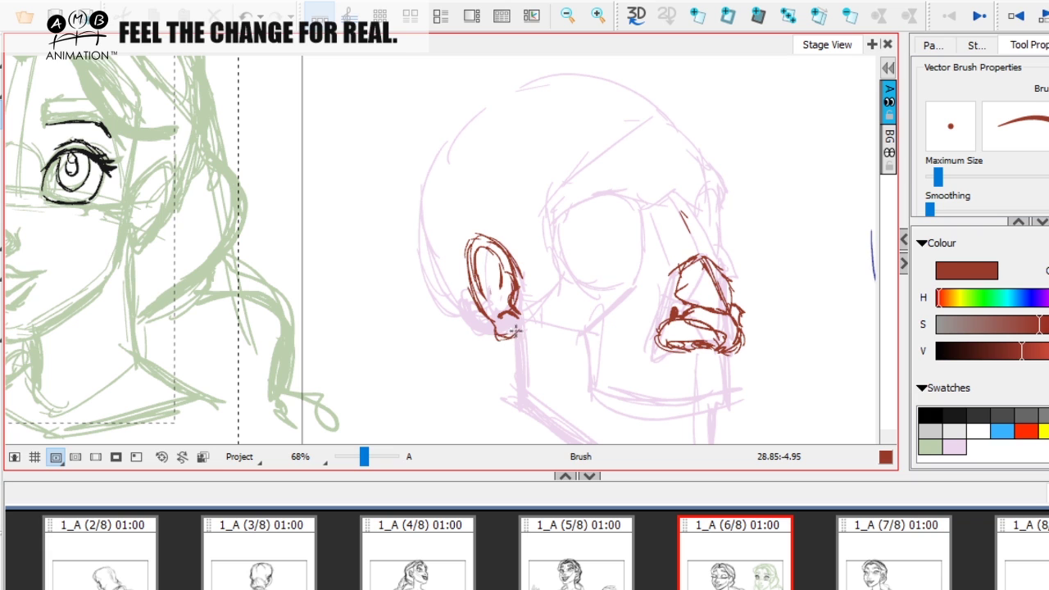
{"action": "key", "text": "space"}
{"action": "left_click_drag", "start_coordinate": [522, 316], "coordinate": [524, 322]}
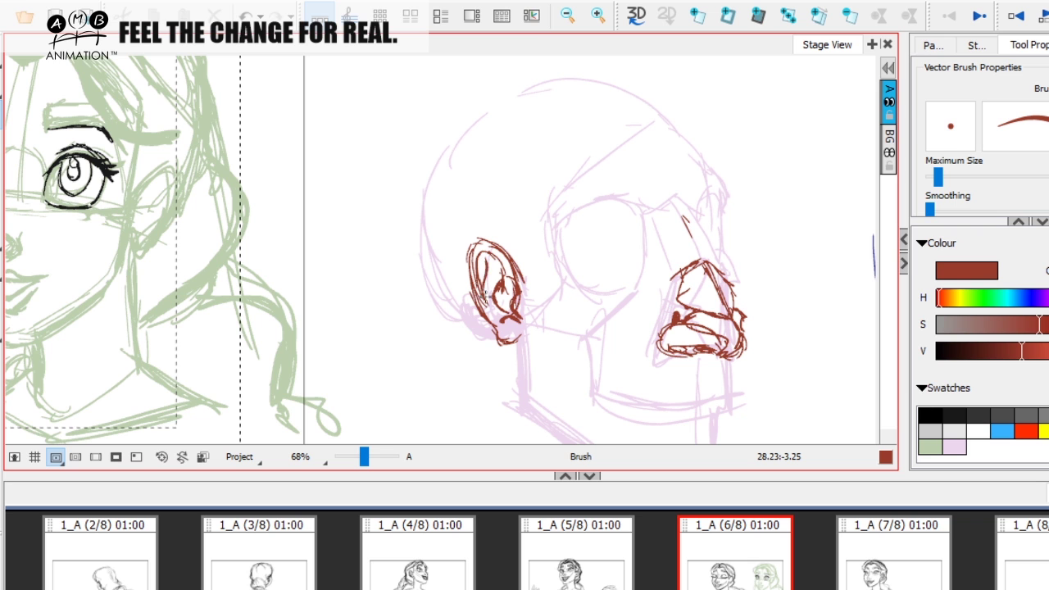
Add short inner strokes to the skull's ear and thicken its outer rim
{"action": "mouse_move", "coordinate": [486, 261]}
{"action": "left_mouse_down"}
{"action": "mouse_move", "coordinate": [432, 260]}
{"action": "mouse_move", "coordinate": [440, 264]}
{"action": "left_mouse_up"}
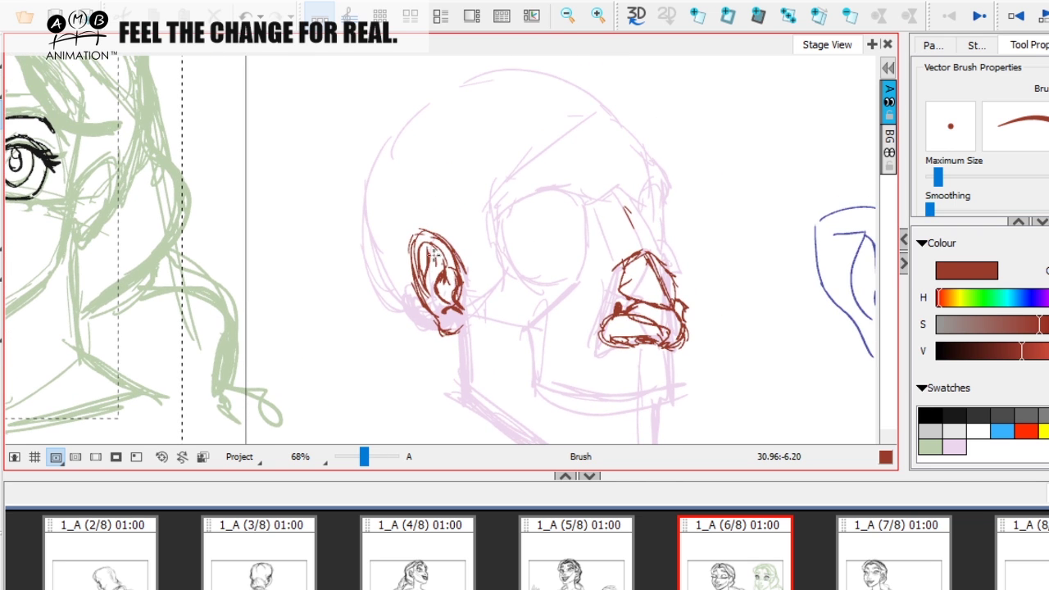
{"action": "left_click_drag", "start_coordinate": [497, 291], "coordinate": [492, 304]}
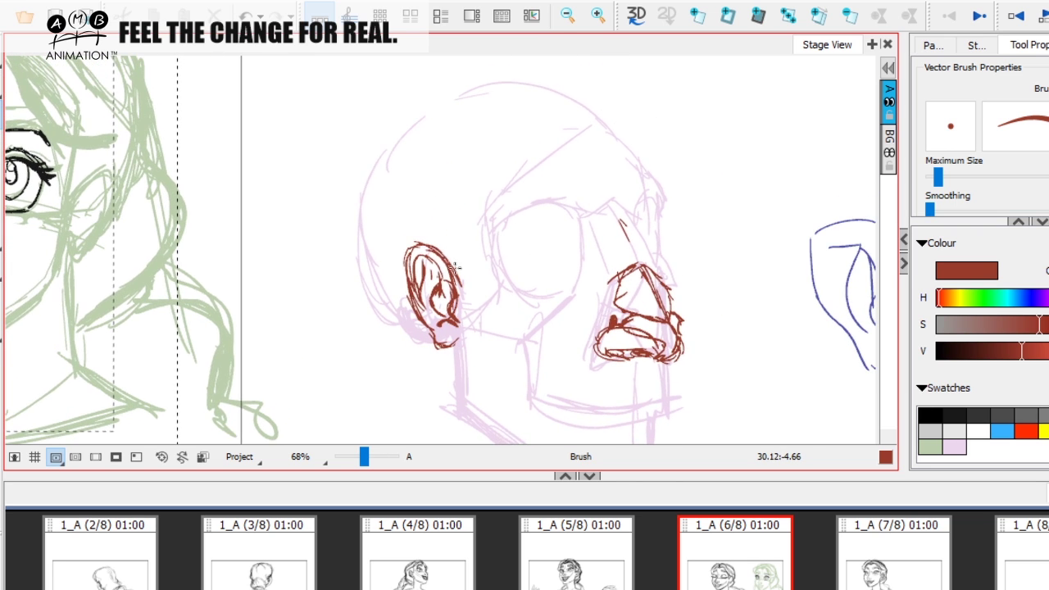
{"action": "mouse_move", "coordinate": [476, 355]}
{"action": "left_mouse_down"}
{"action": "mouse_move", "coordinate": [509, 382]}
{"action": "mouse_move", "coordinate": [463, 365]}
{"action": "left_mouse_up"}
{"action": "scroll", "coordinate": [364, 465], "scroll_direction": "down", "scroll_amount": 3}
{"action": "scroll", "coordinate": [364, 464], "scroll_direction": "up", "scroll_amount": 2}
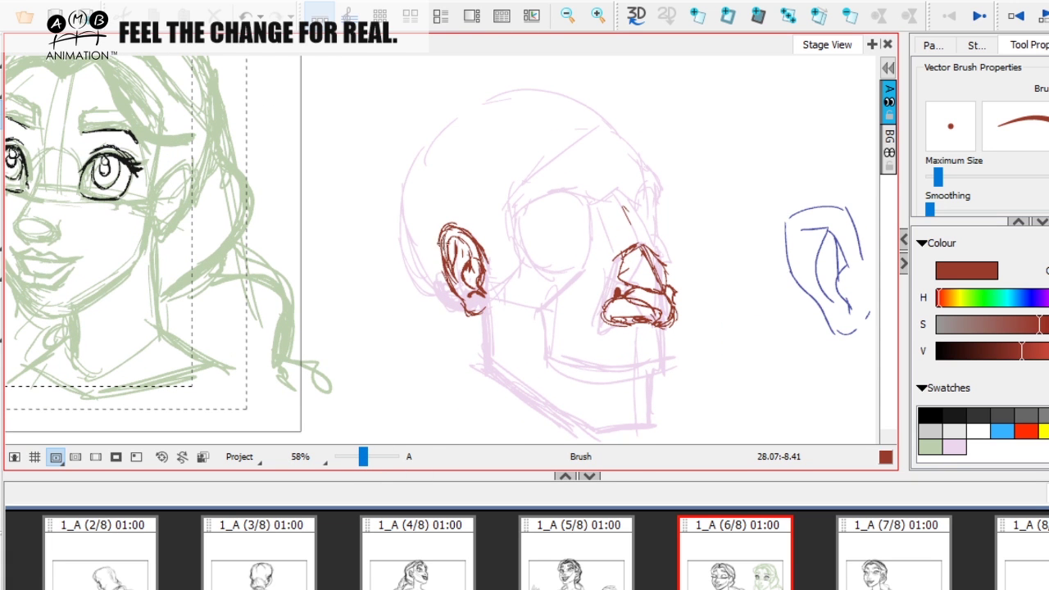
{"action": "left_click_drag", "start_coordinate": [437, 264], "coordinate": [453, 277]}
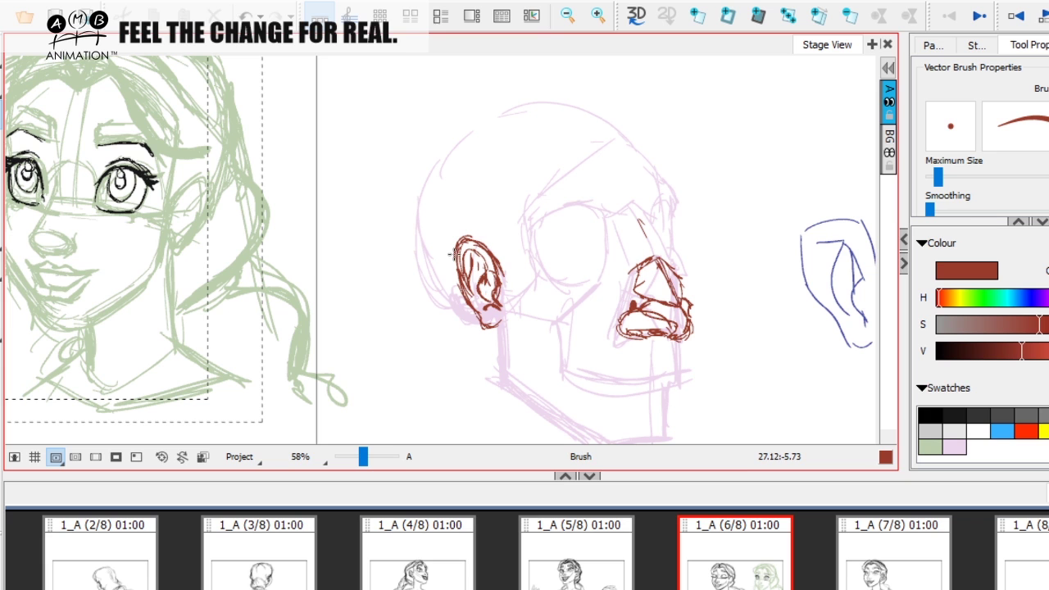
{"action": "left_click_drag", "start_coordinate": [511, 347], "coordinate": [510, 375]}
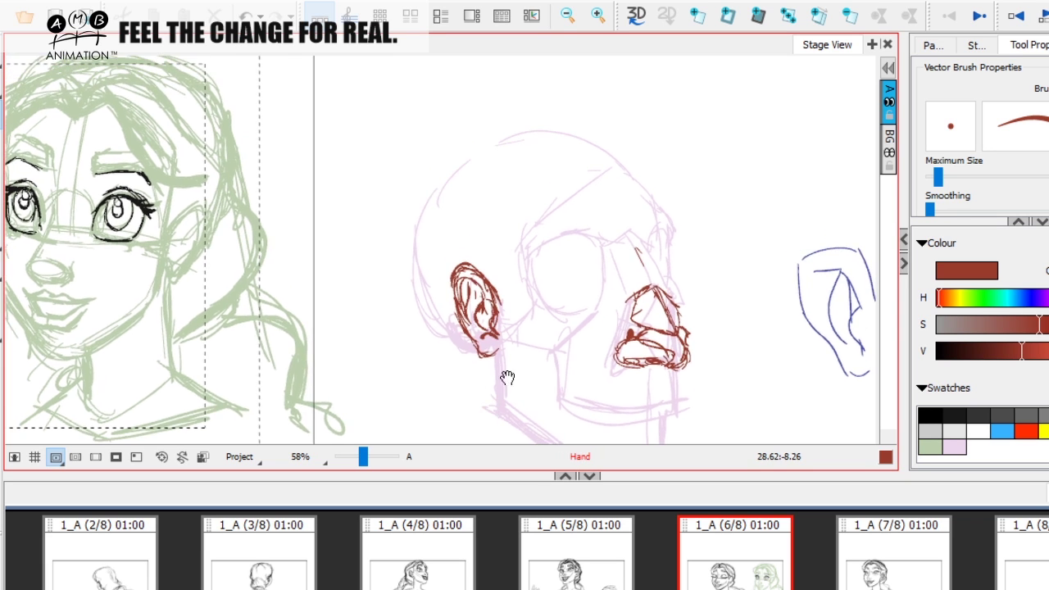
Trace the outer contour and inner fold of the large blue ear sketch in dark red
{"action": "left_click_drag", "start_coordinate": [764, 360], "coordinate": [602, 314]}
{"action": "left_click_drag", "start_coordinate": [726, 348], "coordinate": [607, 299]}
{"action": "mouse_move", "coordinate": [607, 209]}
{"action": "left_mouse_down"}
{"action": "mouse_move", "coordinate": [587, 155]}
{"action": "mouse_move", "coordinate": [543, 245]}
{"action": "mouse_move", "coordinate": [611, 254]}
{"action": "left_mouse_up"}
{"action": "mouse_move", "coordinate": [544, 174]}
{"action": "left_mouse_down"}
{"action": "mouse_move", "coordinate": [586, 203]}
{"action": "mouse_move", "coordinate": [590, 261]}
{"action": "left_mouse_up"}
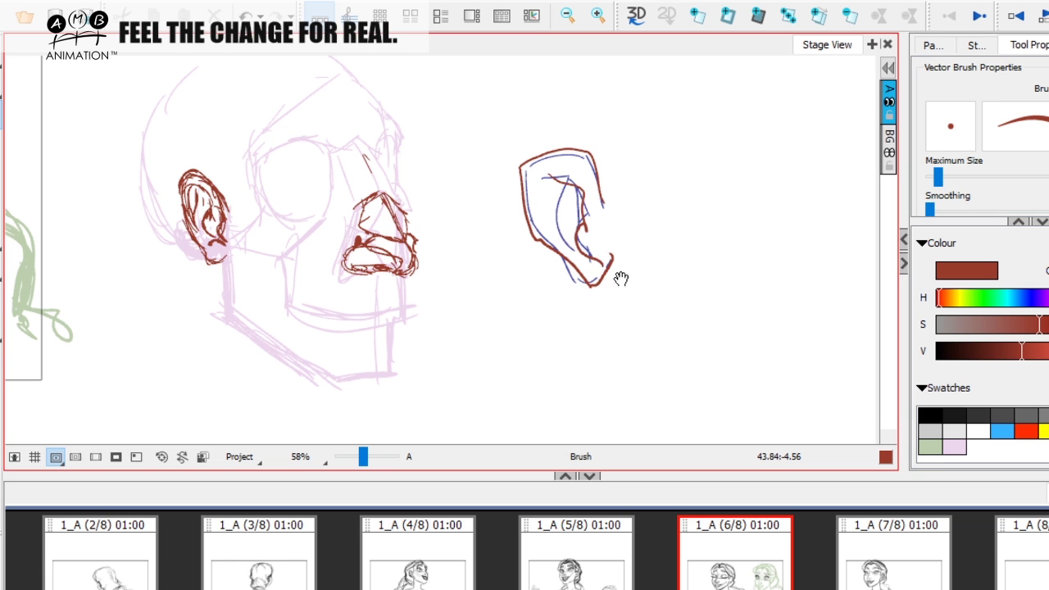
{"action": "left_click_drag", "start_coordinate": [581, 345], "coordinate": [695, 386]}
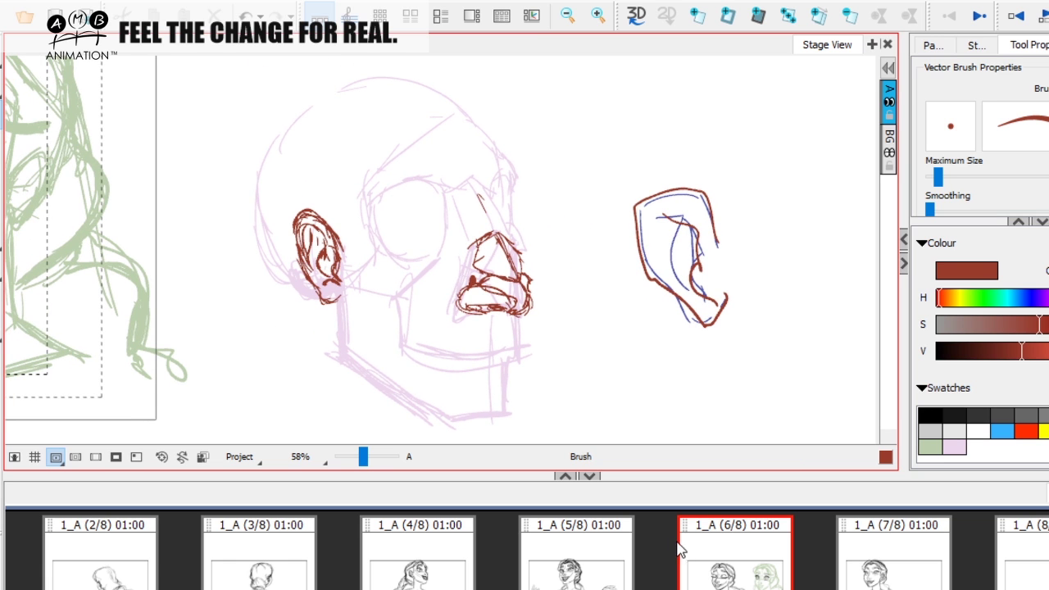
Recolour the dark red nose and ear strokes bright yellow and delete the blue construction lines of the large ear
{"action": "left_click_drag", "start_coordinate": [697, 368], "coordinate": [733, 358]}
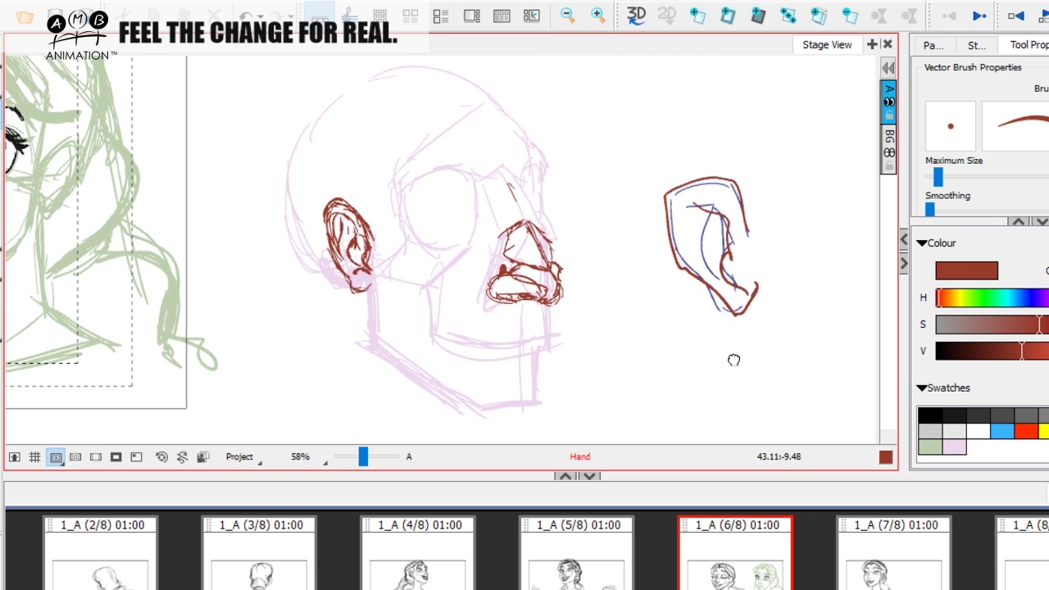
{"action": "left_click_drag", "start_coordinate": [296, 354], "coordinate": [538, 363]}
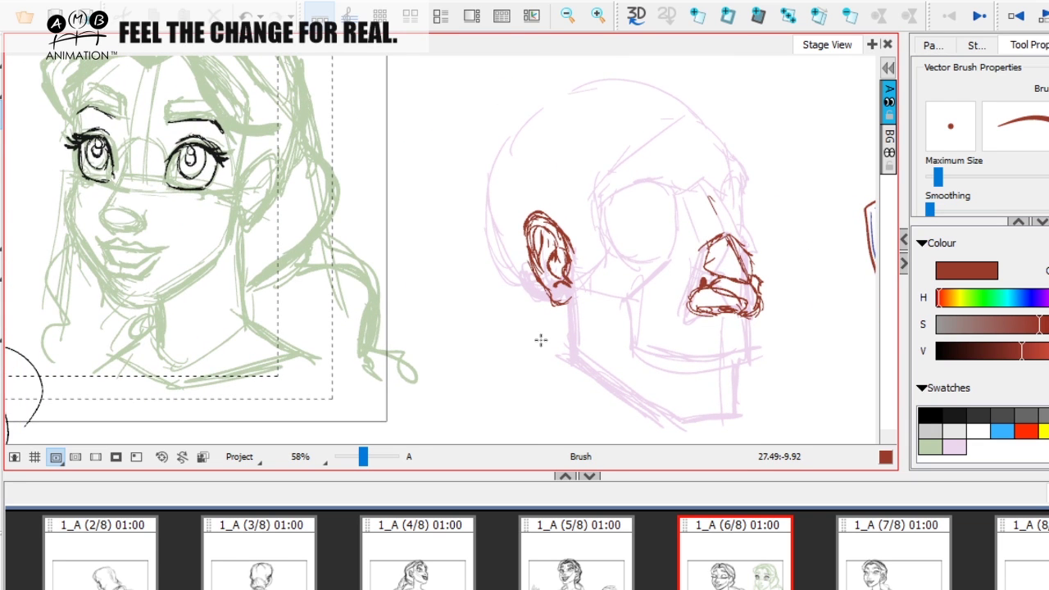
{"action": "left_click_drag", "start_coordinate": [664, 365], "coordinate": [596, 363]}
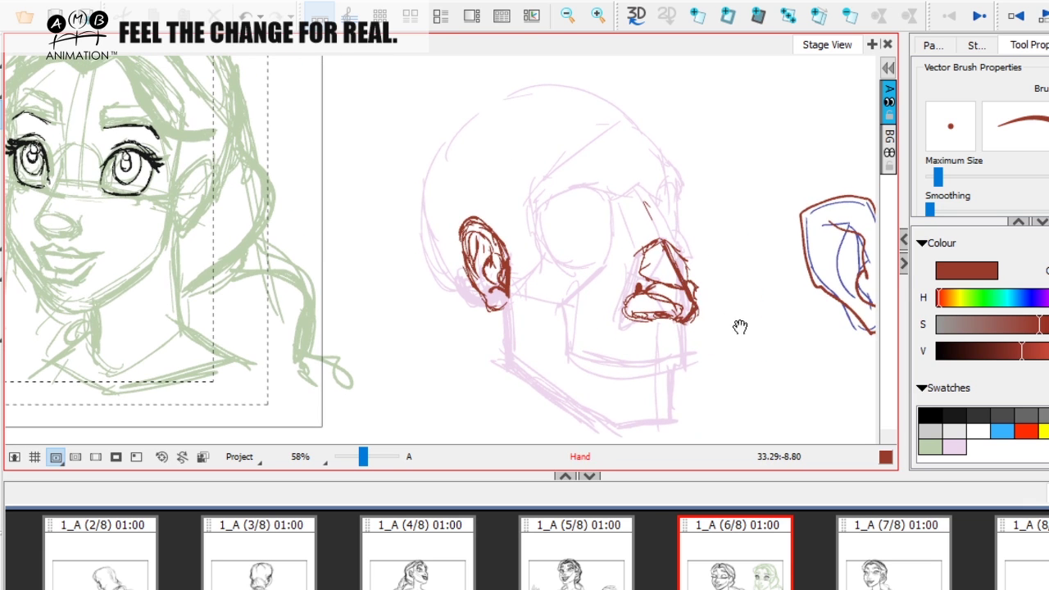
{"action": "left_click_drag", "start_coordinate": [740, 328], "coordinate": [749, 348]}
{"action": "key", "text": "alt+s"}
{"action": "key", "text": "ctrl+a"}
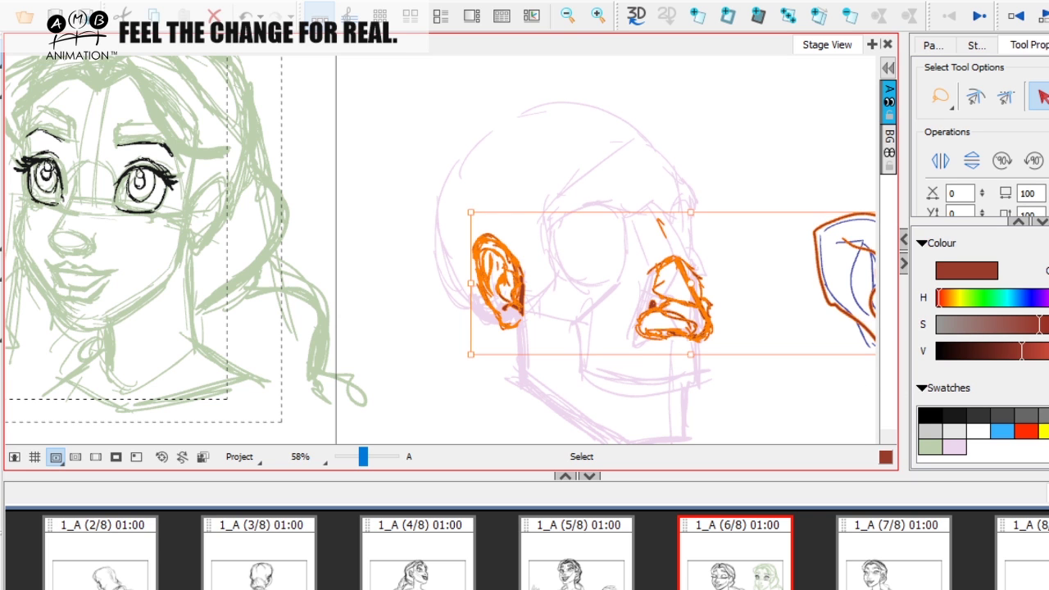
{"action": "left_click", "coordinate": [1044, 431]}
{"action": "left_click", "coordinate": [778, 376]}
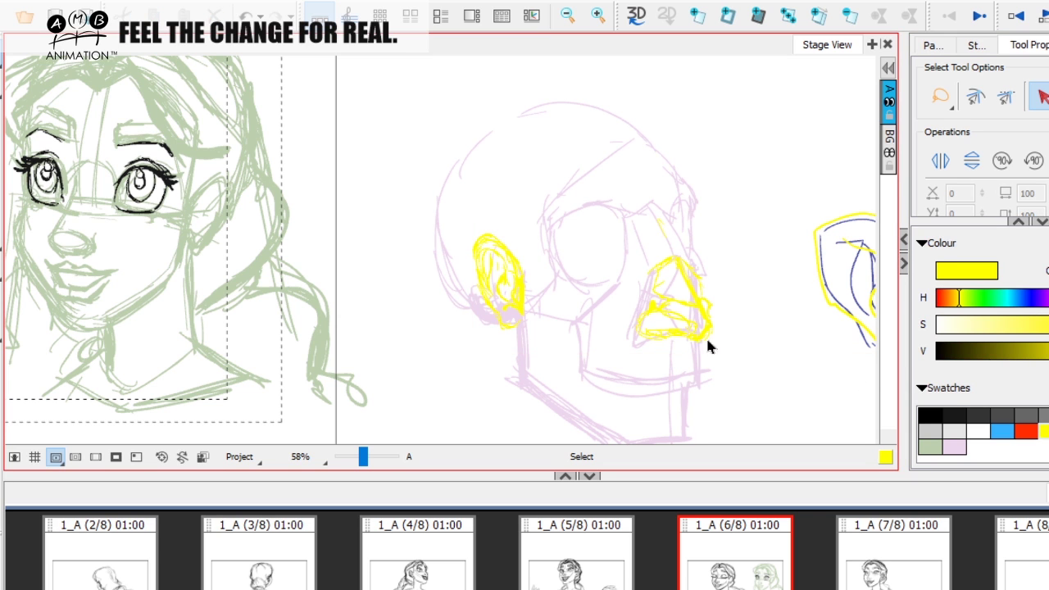
{"action": "left_click", "coordinate": [834, 299]}
{"action": "key", "text": "Delete"}
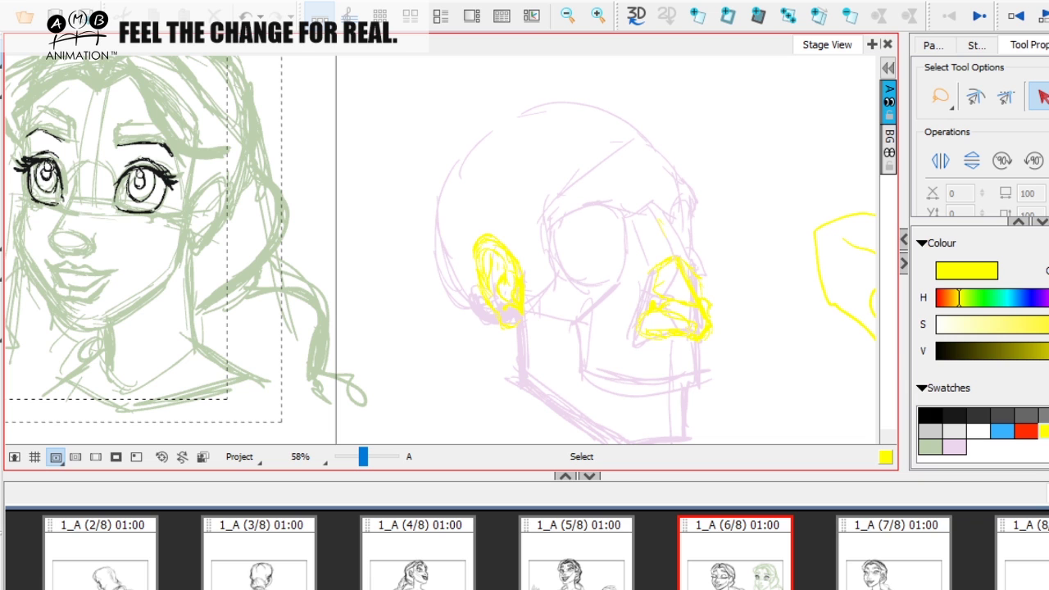
Try outlining the nose's bridge, tip and nostril in dark blue over the skull's yellow nose, and remove the strokes
{"action": "left_click", "coordinate": [1047, 431]}
{"action": "key", "text": "space"}
{"action": "mouse_move", "coordinate": [787, 377]}
{"action": "left_mouse_down"}
{"action": "mouse_move", "coordinate": [667, 389]}
{"action": "mouse_move", "coordinate": [623, 369]}
{"action": "left_mouse_up"}
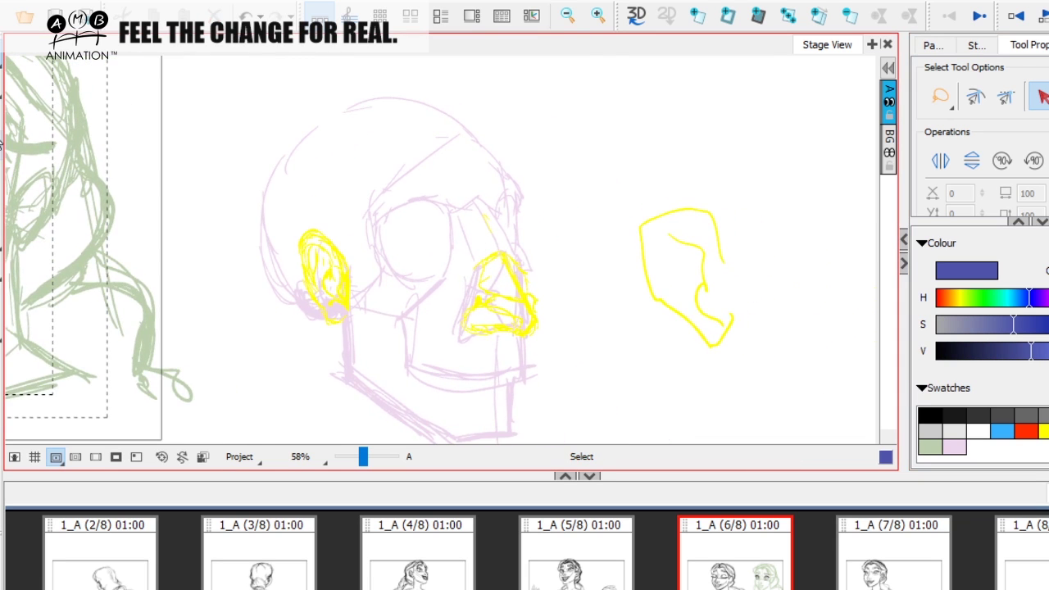
{"action": "left_click", "coordinate": [1, 116]}
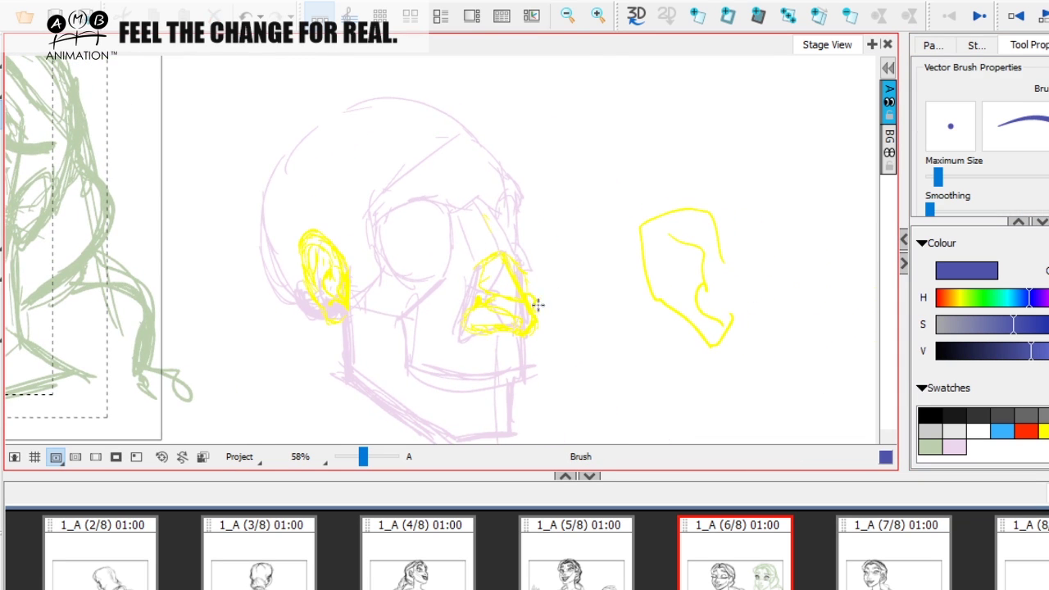
{"action": "mouse_move", "coordinate": [532, 303]}
{"action": "left_mouse_down"}
{"action": "mouse_move", "coordinate": [534, 326]}
{"action": "mouse_move", "coordinate": [480, 310]}
{"action": "mouse_move", "coordinate": [471, 326]}
{"action": "mouse_move", "coordinate": [500, 326]}
{"action": "left_mouse_up"}
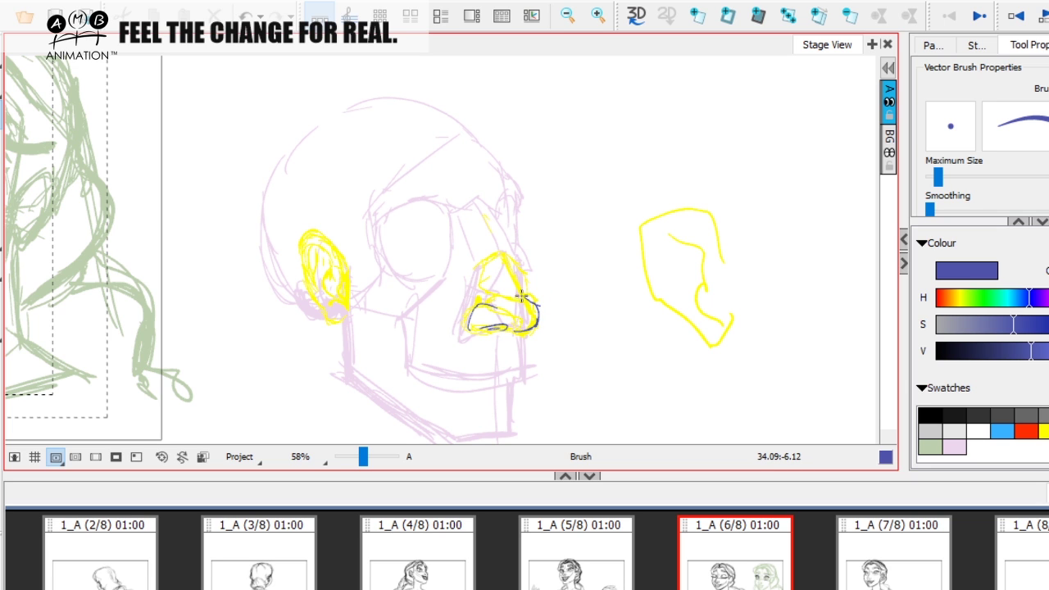
{"action": "left_click_drag", "start_coordinate": [495, 209], "coordinate": [522, 282]}
{"action": "key", "text": "alt+s"}
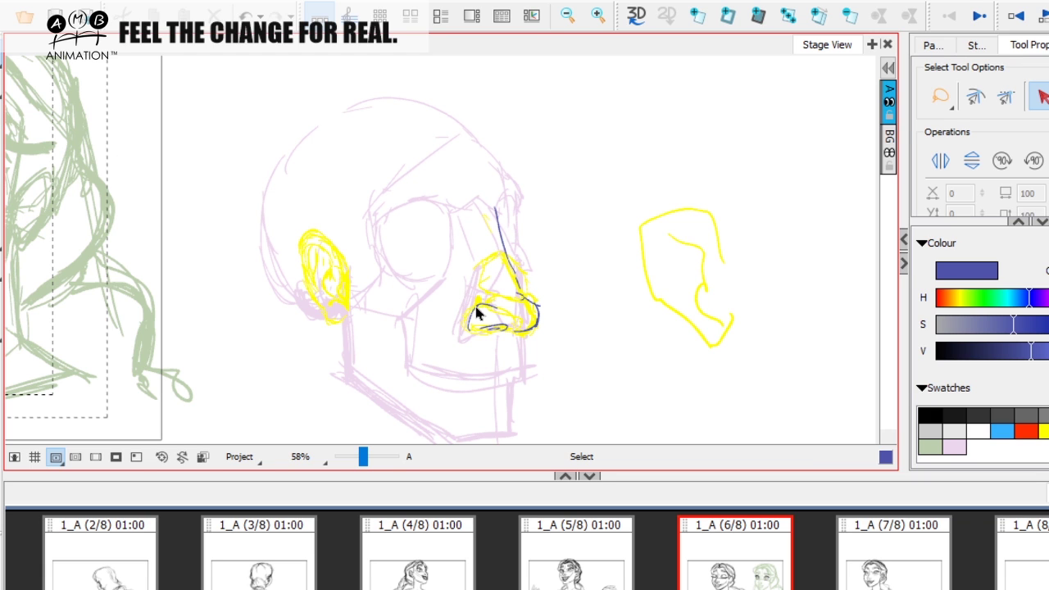
{"action": "left_click", "coordinate": [477, 313]}
{"action": "key", "text": "Delete"}
{"action": "key", "text": "alt+b"}
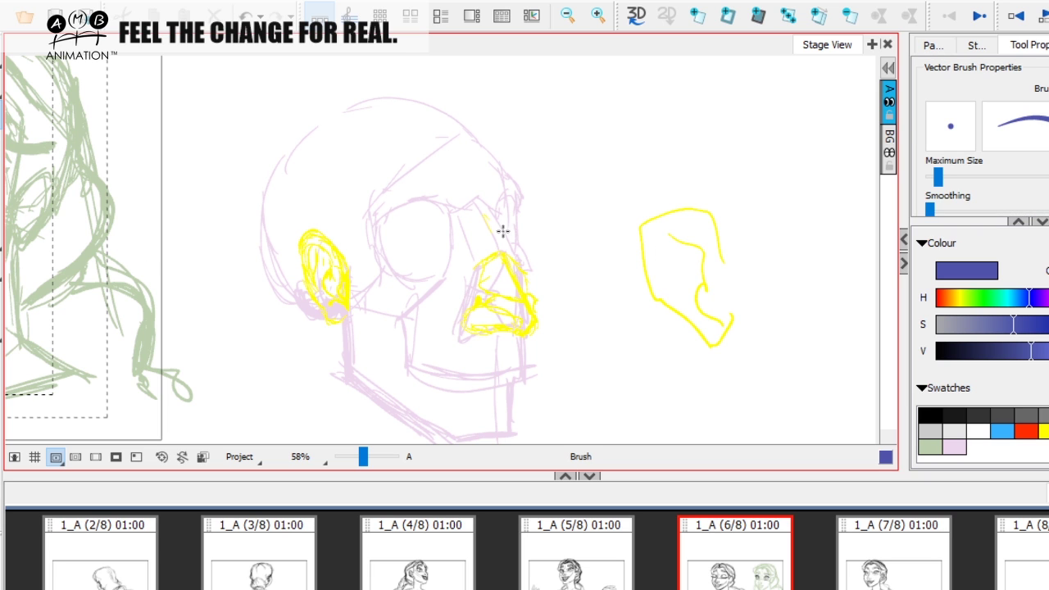
Draw the nose's bridge, tip and base in dark blue over the yellow nose and thicken the bridge line
{"action": "left_click_drag", "start_coordinate": [498, 227], "coordinate": [535, 312]}
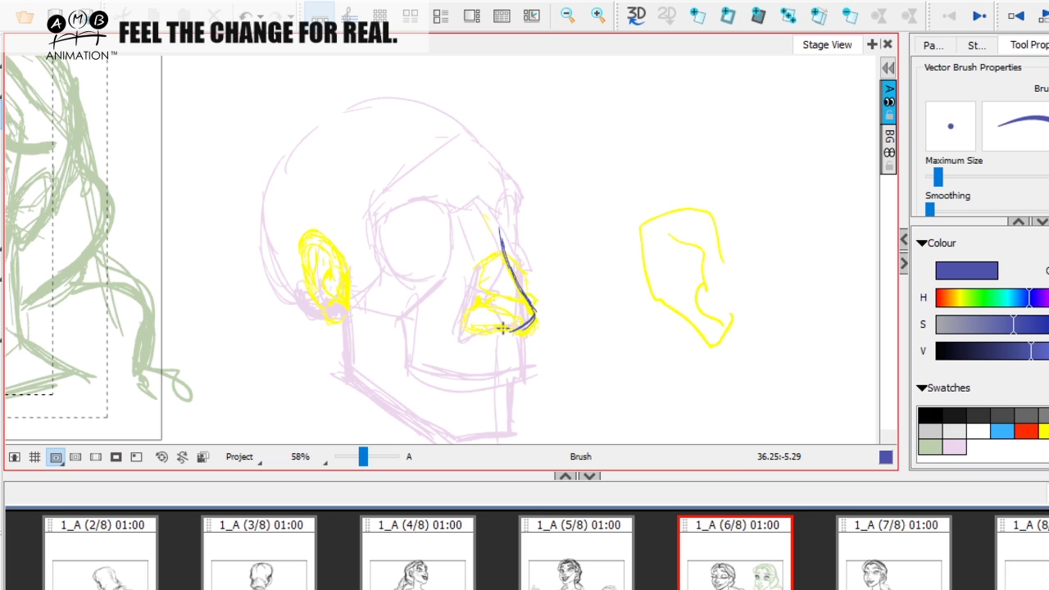
{"action": "mouse_move", "coordinate": [471, 329]}
{"action": "left_mouse_down"}
{"action": "mouse_move", "coordinate": [497, 326]}
{"action": "mouse_move", "coordinate": [535, 342]}
{"action": "mouse_move", "coordinate": [544, 302]}
{"action": "left_mouse_up"}
{"action": "key", "text": "space"}
{"action": "key", "text": "space"}
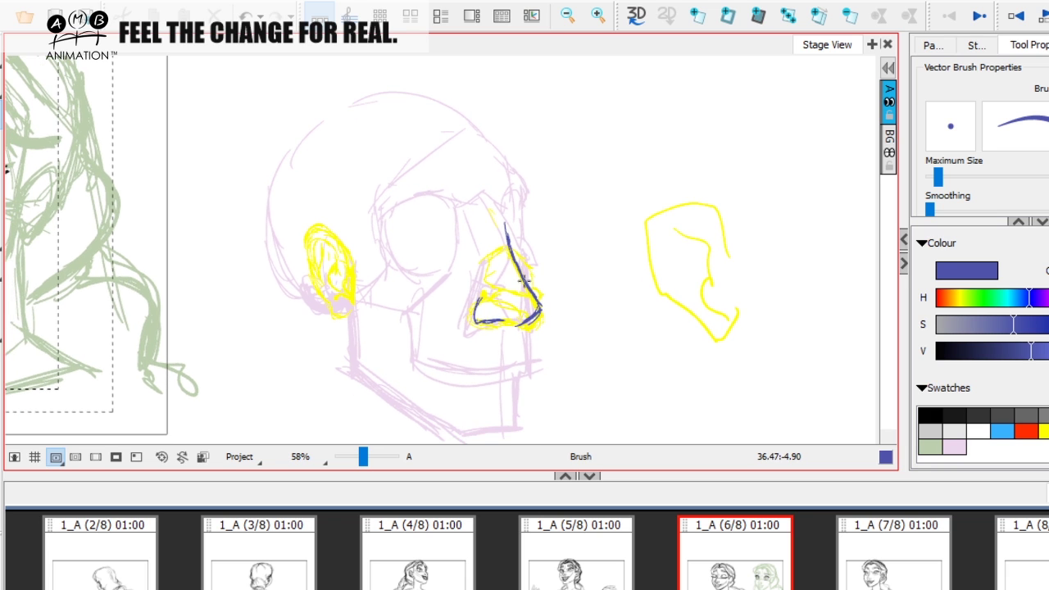
{"action": "left_click_drag", "start_coordinate": [507, 223], "coordinate": [515, 283]}
Sketch a separate dark blue nose between the skull and the large yellow ear, with bridge, tip, nostril and a short side line
{"action": "key", "text": "space"}
{"action": "left_click_drag", "start_coordinate": [588, 302], "coordinate": [560, 308]}
{"action": "mouse_move", "coordinate": [588, 220]}
{"action": "left_mouse_down"}
{"action": "mouse_move", "coordinate": [602, 316]}
{"action": "mouse_move", "coordinate": [611, 293]}
{"action": "left_mouse_up"}
{"action": "mouse_move", "coordinate": [569, 294]}
{"action": "left_mouse_down"}
{"action": "mouse_move", "coordinate": [562, 305]}
{"action": "mouse_move", "coordinate": [581, 313]}
{"action": "mouse_move", "coordinate": [555, 308]}
{"action": "mouse_move", "coordinate": [572, 319]}
{"action": "left_mouse_up"}
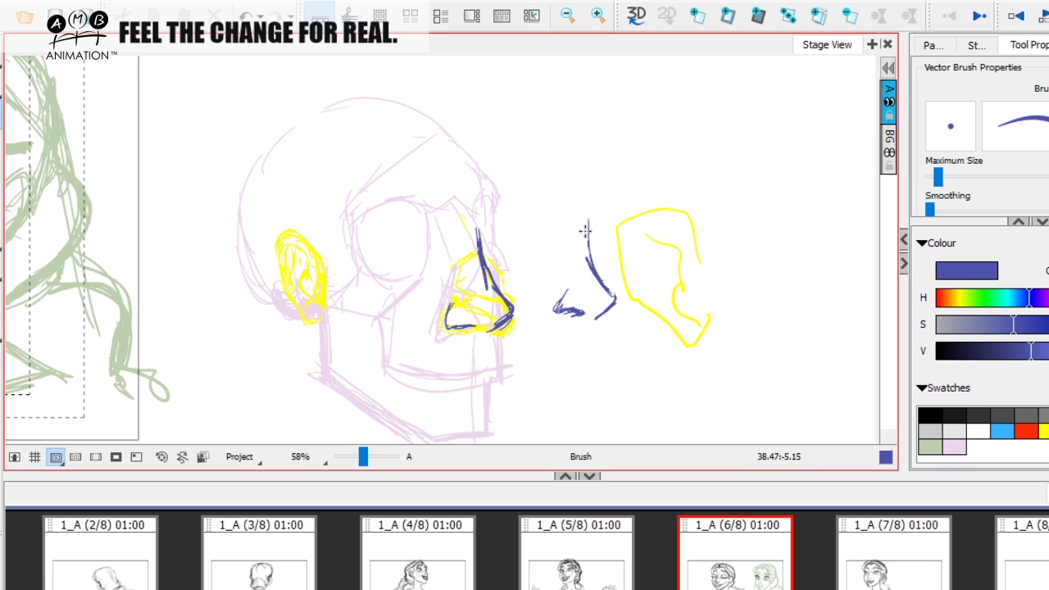
{"action": "mouse_move", "coordinate": [587, 210]}
{"action": "left_mouse_down"}
{"action": "mouse_move", "coordinate": [587, 256]}
{"action": "mouse_move", "coordinate": [566, 258]}
{"action": "mouse_move", "coordinate": [599, 266]}
{"action": "mouse_move", "coordinate": [586, 259]}
{"action": "mouse_move", "coordinate": [607, 305]}
{"action": "mouse_move", "coordinate": [599, 314]}
{"action": "mouse_move", "coordinate": [701, 314]}
{"action": "left_mouse_up"}
Sketch a larger dark blue nose beyond the yellow ear, with a curved tip, a nostril and a double slanted bridge line
{"action": "key", "text": "space"}
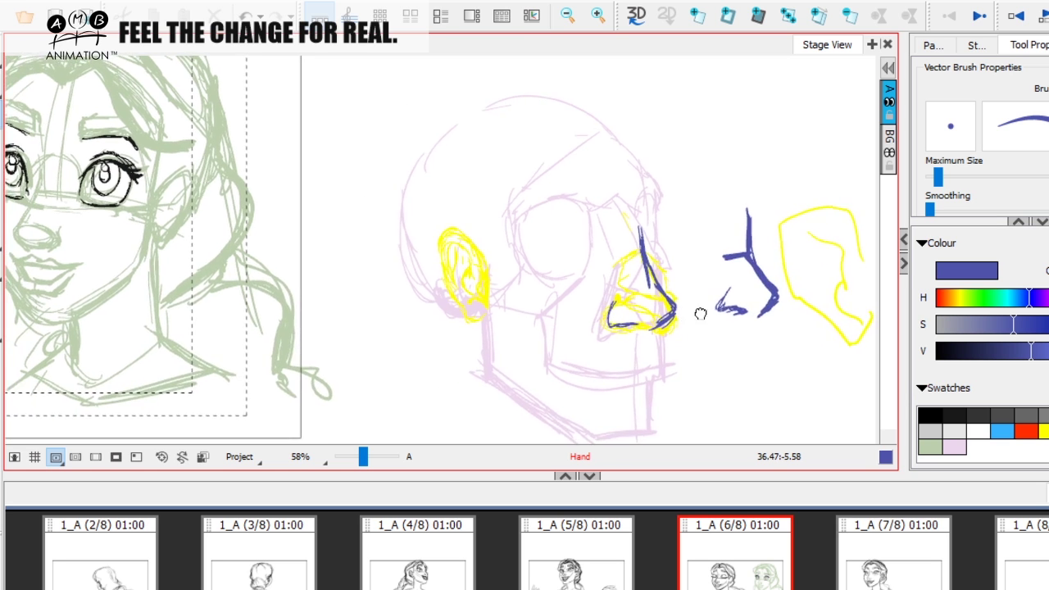
{"action": "left_click_drag", "start_coordinate": [804, 247], "coordinate": [691, 255]}
{"action": "key", "text": "space"}
{"action": "mouse_move", "coordinate": [842, 262]}
{"action": "left_mouse_down"}
{"action": "mouse_move", "coordinate": [658, 270]}
{"action": "mouse_move", "coordinate": [784, 277]}
{"action": "left_mouse_up"}
{"action": "left_click_drag", "start_coordinate": [788, 276], "coordinate": [713, 347]}
{"action": "mouse_move", "coordinate": [639, 291]}
{"action": "left_mouse_down"}
{"action": "mouse_move", "coordinate": [649, 348]}
{"action": "mouse_move", "coordinate": [685, 341]}
{"action": "mouse_move", "coordinate": [738, 296]}
{"action": "left_mouse_up"}
{"action": "key", "text": "space"}
{"action": "left_click_drag", "start_coordinate": [680, 215], "coordinate": [792, 251]}
{"action": "left_click_drag", "start_coordinate": [668, 218], "coordinate": [799, 257]}
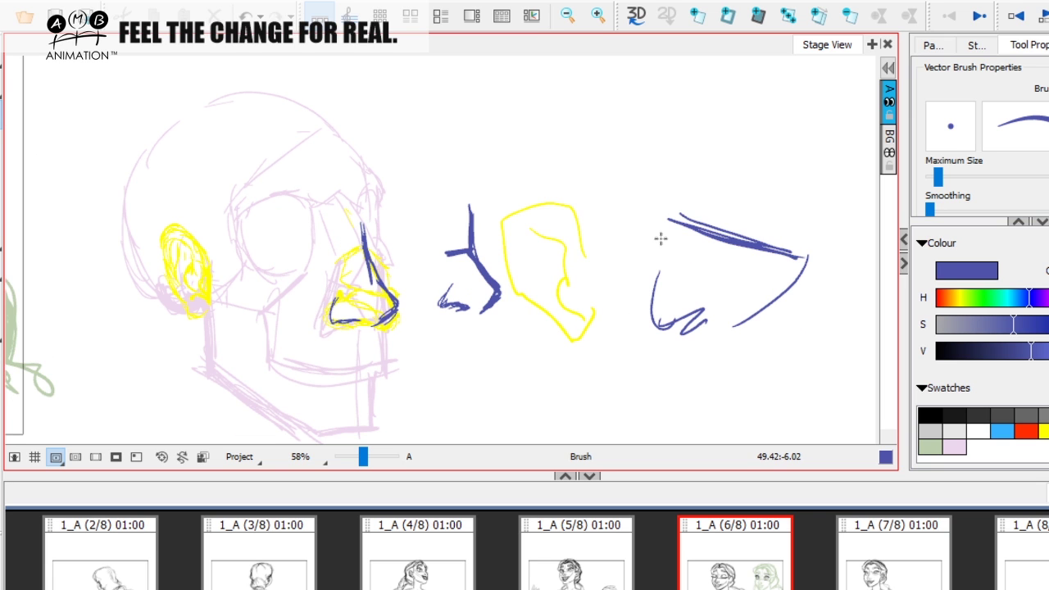
Delete the blue nose sketches, the yellow nose and ear strokes and the lilac skull beside the green head
{"action": "key", "text": "alt+s"}
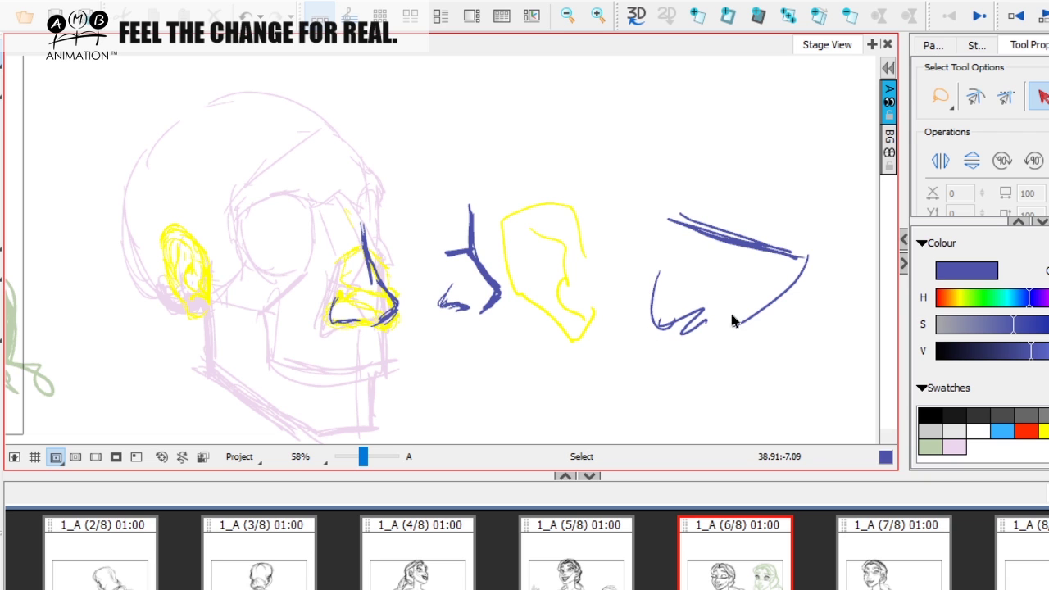
{"action": "key", "text": "ctrl+a"}
{"action": "key", "text": "Delete"}
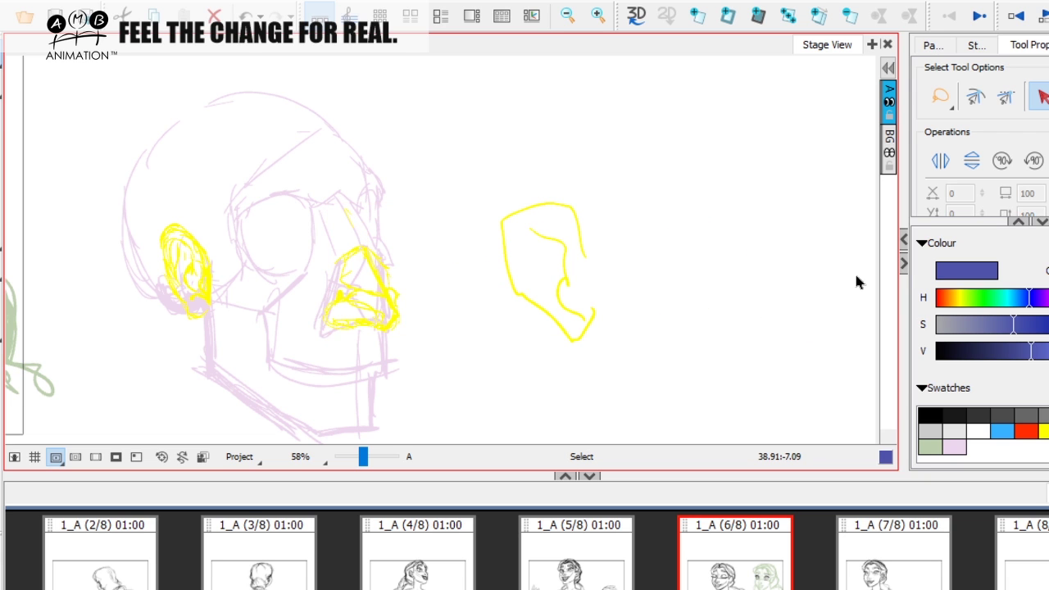
{"action": "key", "text": "space"}
{"action": "left_click_drag", "start_coordinate": [443, 360], "coordinate": [729, 350]}
{"action": "left_click_drag", "start_coordinate": [526, 345], "coordinate": [641, 358]}
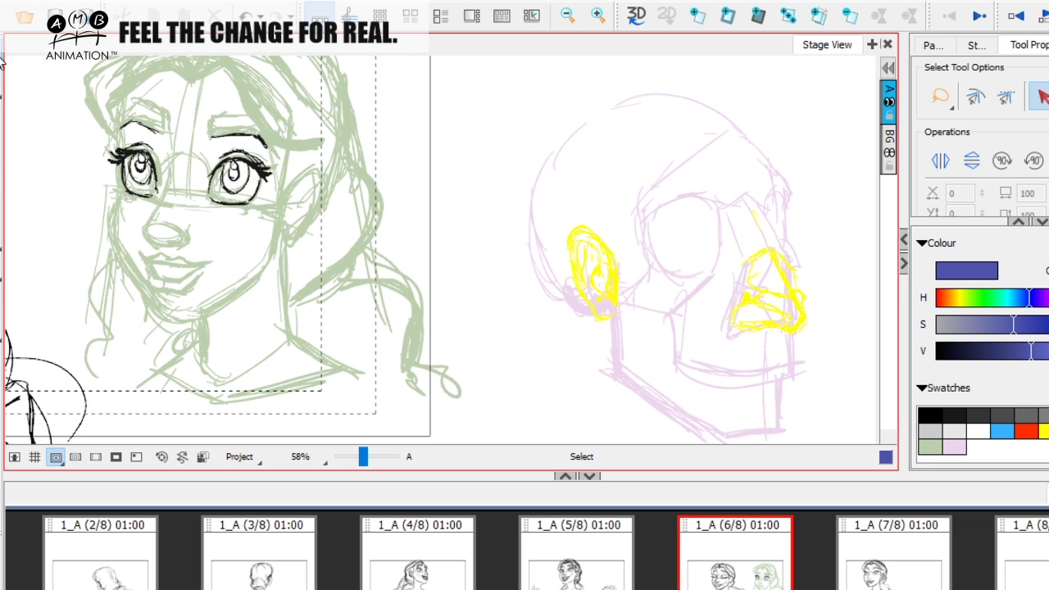
{"action": "key", "text": "ctrl+a"}
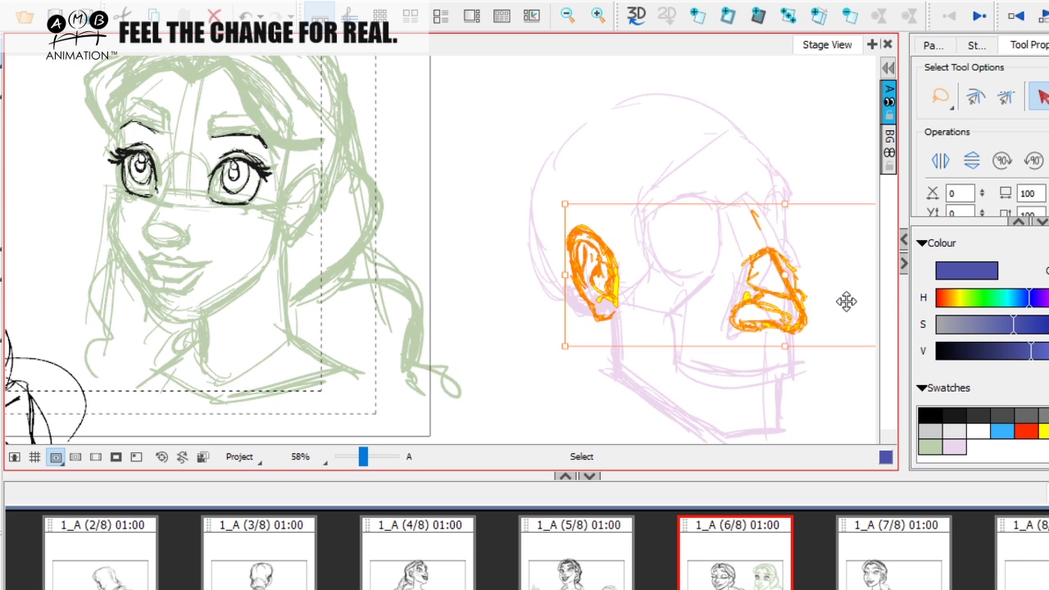
{"action": "key", "text": "Delete"}
{"action": "left_click", "coordinate": [798, 319]}
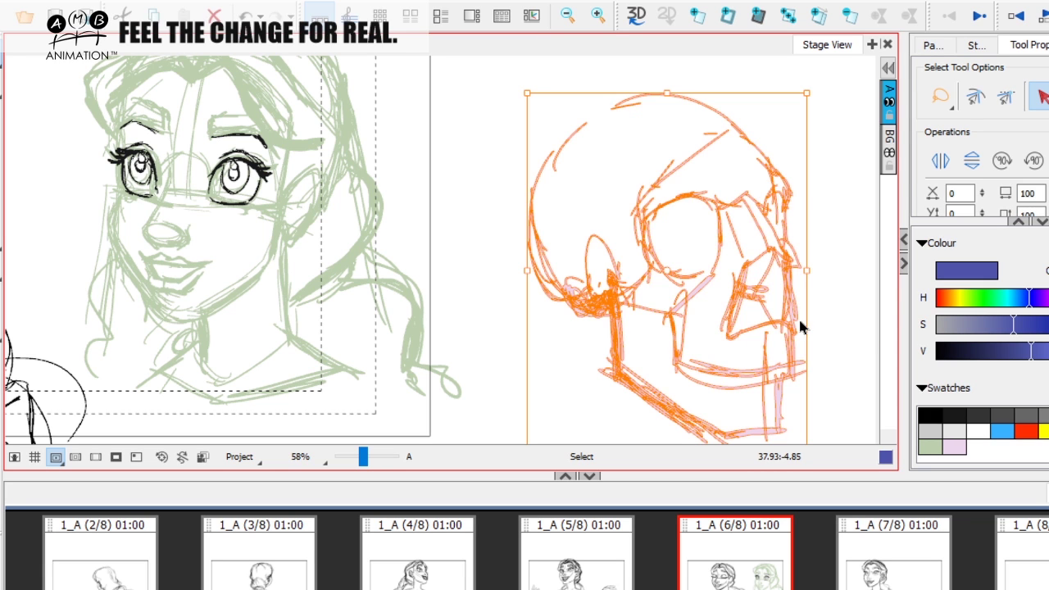
{"action": "key", "text": "Delete"}
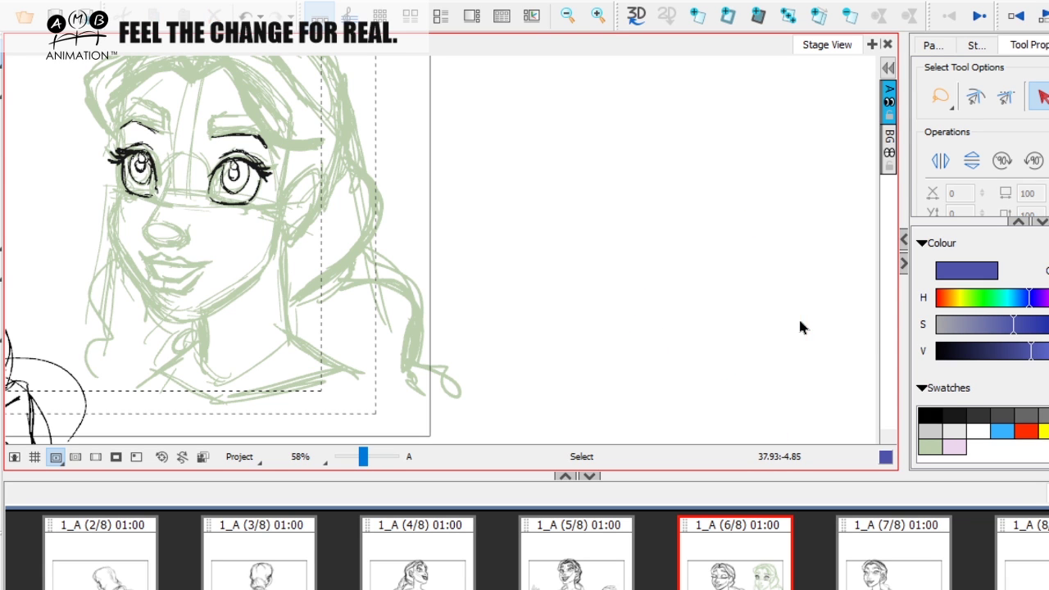
Outline both eyebrows with the brush in near-black over the green head sketch
{"action": "left_click", "coordinate": [954, 416]}
{"action": "key", "text": "space"}
{"action": "left_click_drag", "start_coordinate": [479, 305], "coordinate": [759, 317]}
{"action": "left_click_drag", "start_coordinate": [179, 159], "coordinate": [302, 177]}
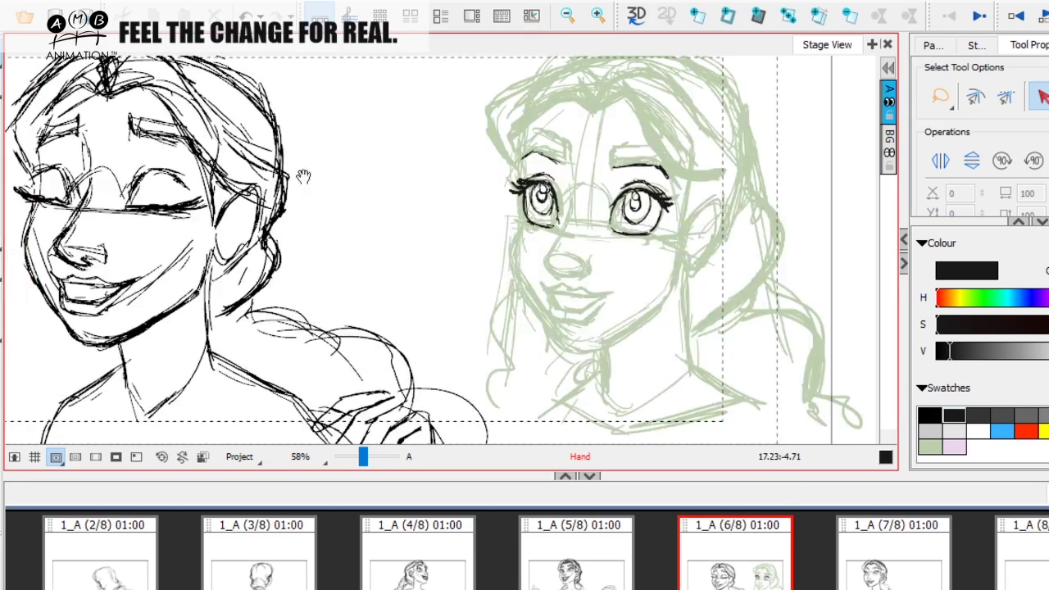
{"action": "key", "text": "alt+b"}
{"action": "key", "text": "space"}
{"action": "left_click_drag", "start_coordinate": [617, 298], "coordinate": [579, 328]}
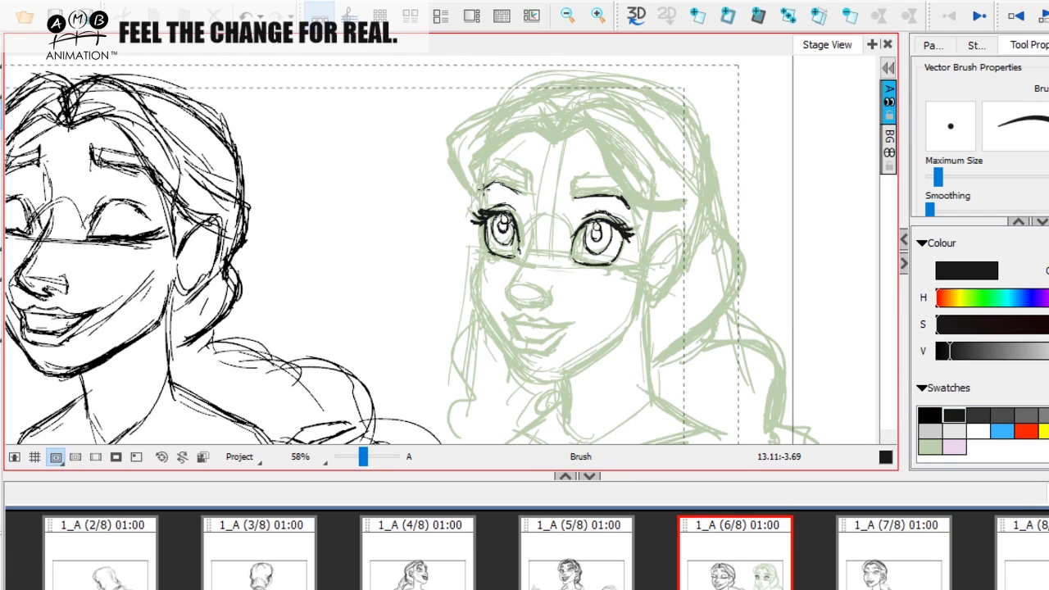
{"action": "mouse_move", "coordinate": [480, 187]}
{"action": "left_mouse_down"}
{"action": "mouse_move", "coordinate": [502, 168]}
{"action": "mouse_move", "coordinate": [567, 197]}
{"action": "mouse_move", "coordinate": [621, 183]}
{"action": "mouse_move", "coordinate": [629, 200]}
{"action": "left_mouse_up"}
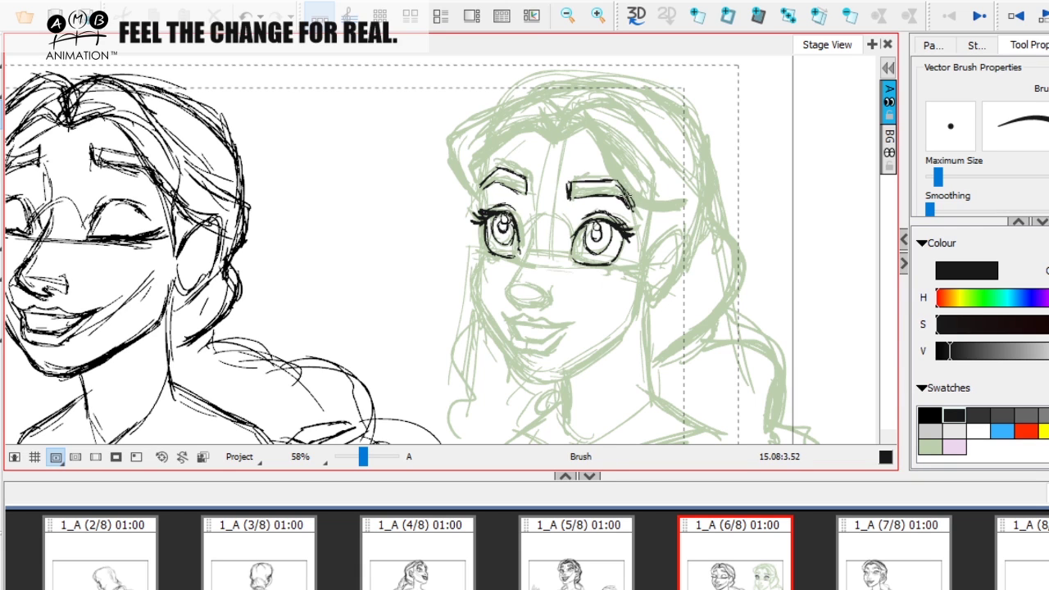
Draw the nose's bridge line from the inner eyebrow down, and outline its tip and underside in near-black
{"action": "left_click_drag", "start_coordinate": [627, 272], "coordinate": [592, 266]}
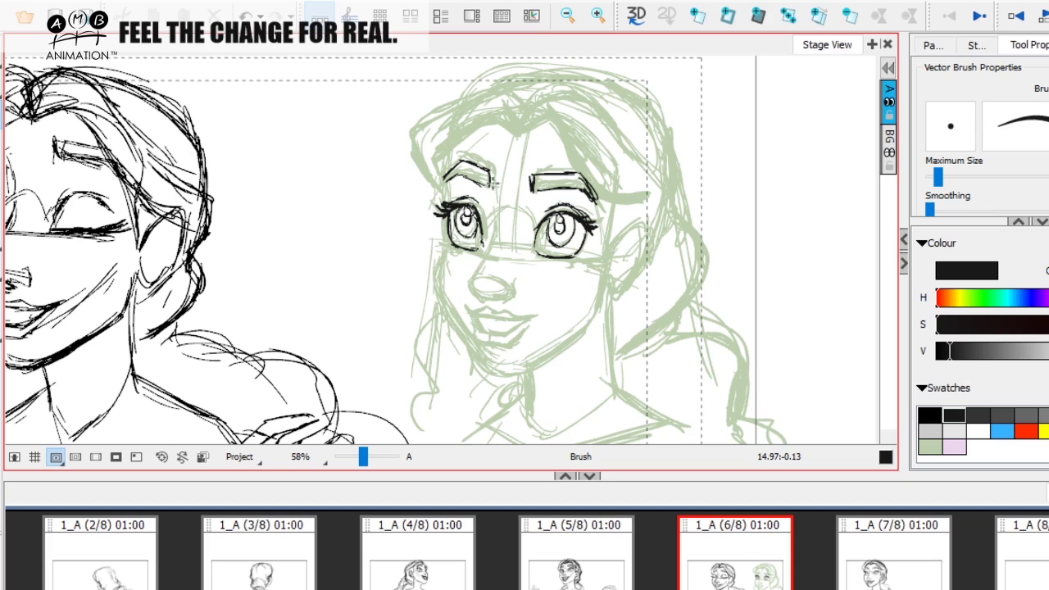
{"action": "mouse_move", "coordinate": [492, 187]}
{"action": "left_mouse_down"}
{"action": "mouse_move", "coordinate": [498, 231]}
{"action": "mouse_move", "coordinate": [487, 254]}
{"action": "mouse_move", "coordinate": [490, 239]}
{"action": "mouse_move", "coordinate": [490, 256]}
{"action": "mouse_move", "coordinate": [492, 247]}
{"action": "mouse_move", "coordinate": [511, 250]}
{"action": "left_mouse_up"}
{"action": "key", "text": "ctrl+z"}
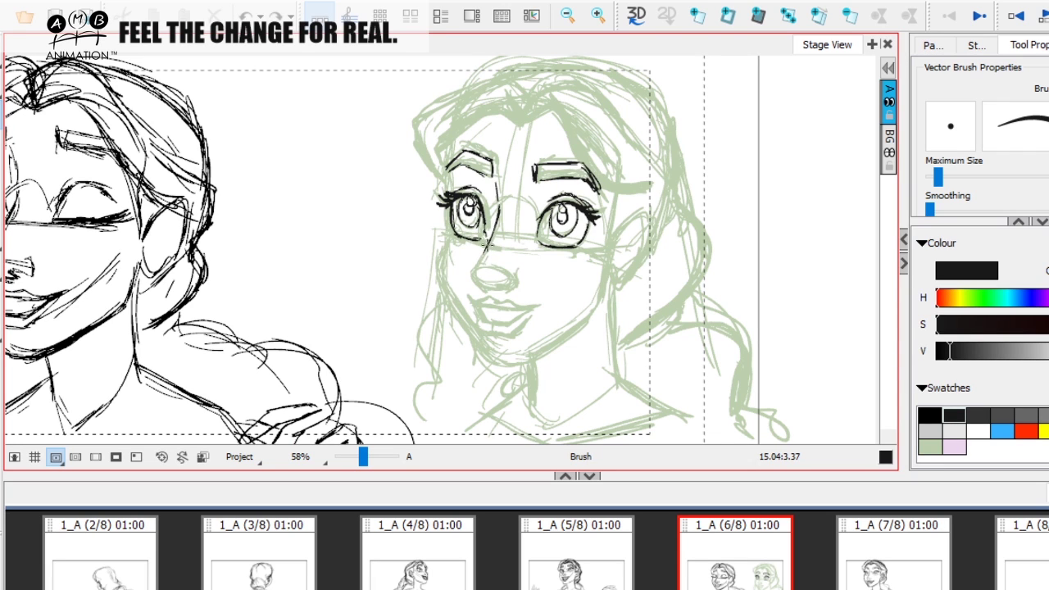
{"action": "mouse_move", "coordinate": [487, 248]}
{"action": "left_mouse_down"}
{"action": "mouse_move", "coordinate": [471, 273]}
{"action": "mouse_move", "coordinate": [488, 288]}
{"action": "mouse_move", "coordinate": [471, 276]}
{"action": "mouse_move", "coordinate": [502, 291]}
{"action": "mouse_move", "coordinate": [520, 240]}
{"action": "mouse_move", "coordinate": [502, 283]}
{"action": "left_mouse_up"}
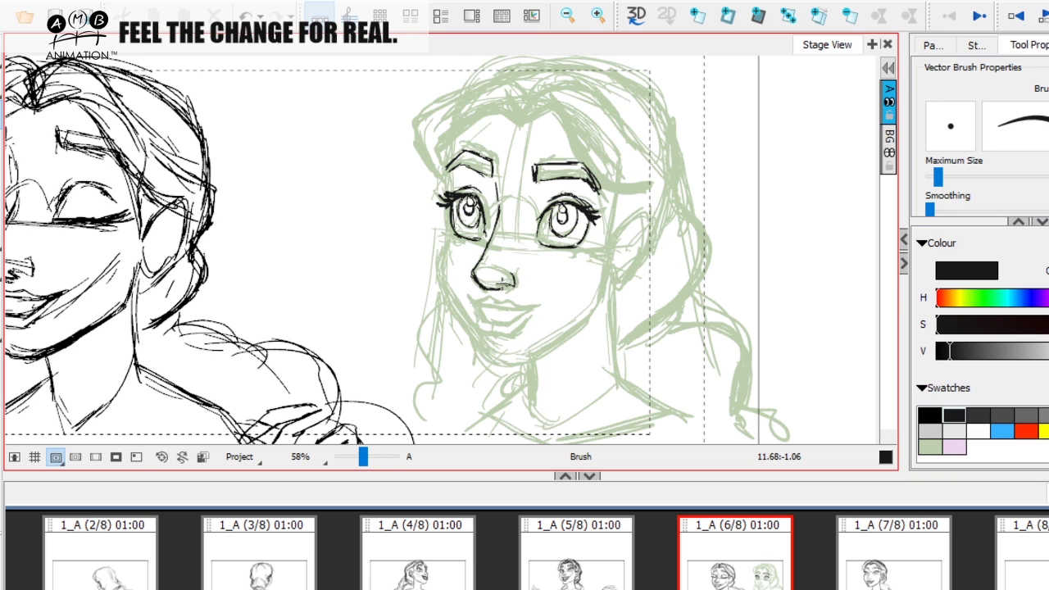
Try marking the ball of the nose with a light blue oval, and undo it
{"action": "key", "text": "space"}
{"action": "left_click_drag", "start_coordinate": [575, 292], "coordinate": [580, 338]}
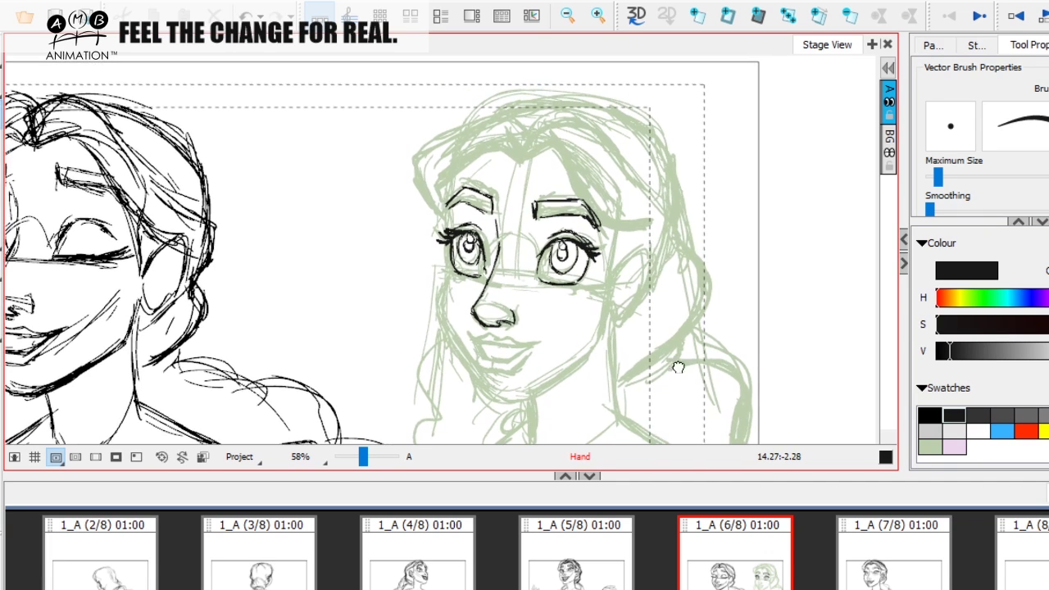
{"action": "left_click_drag", "start_coordinate": [678, 367], "coordinate": [651, 322]}
{"action": "left_click", "coordinate": [1001, 430]}
{"action": "mouse_move", "coordinate": [449, 286]}
{"action": "left_mouse_down"}
{"action": "mouse_move", "coordinate": [444, 267]}
{"action": "mouse_move", "coordinate": [473, 261]}
{"action": "left_mouse_up"}
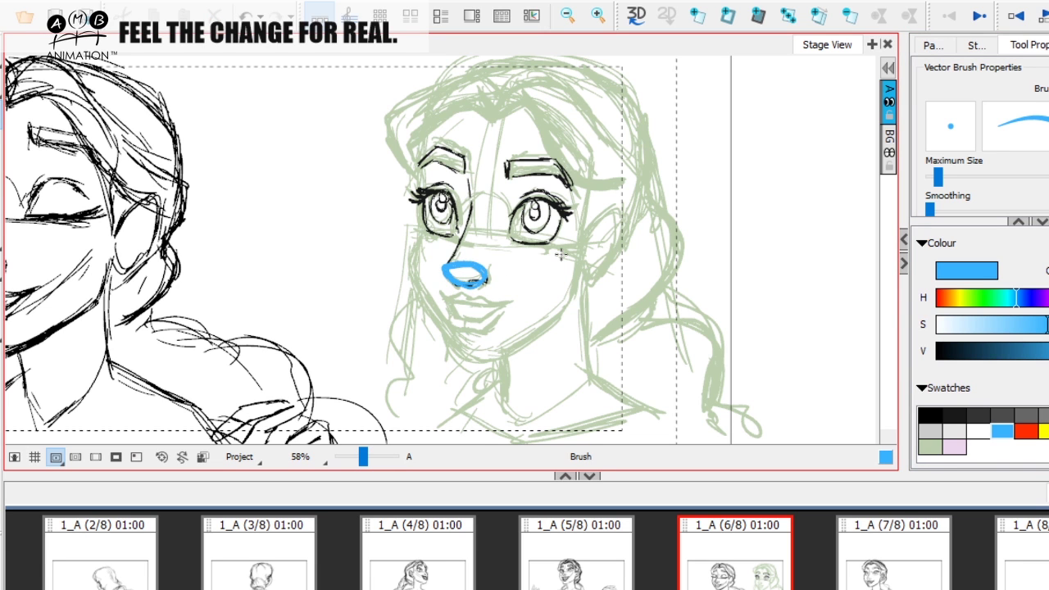
{"action": "key", "text": "ctrl+z"}
{"action": "left_click_drag", "start_coordinate": [569, 314], "coordinate": [599, 321]}
Outline the smiling upper and lower lips in near-black over the green mouth sketch
{"action": "left_click", "coordinate": [931, 415]}
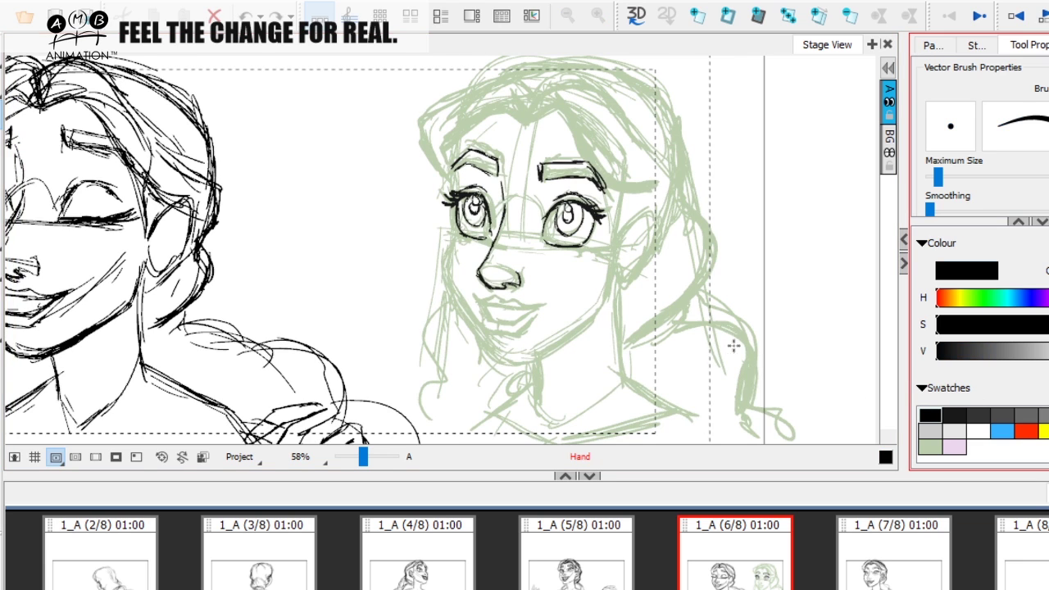
{"action": "left_click_drag", "start_coordinate": [733, 344], "coordinate": [696, 351]}
{"action": "left_click", "coordinate": [953, 416]}
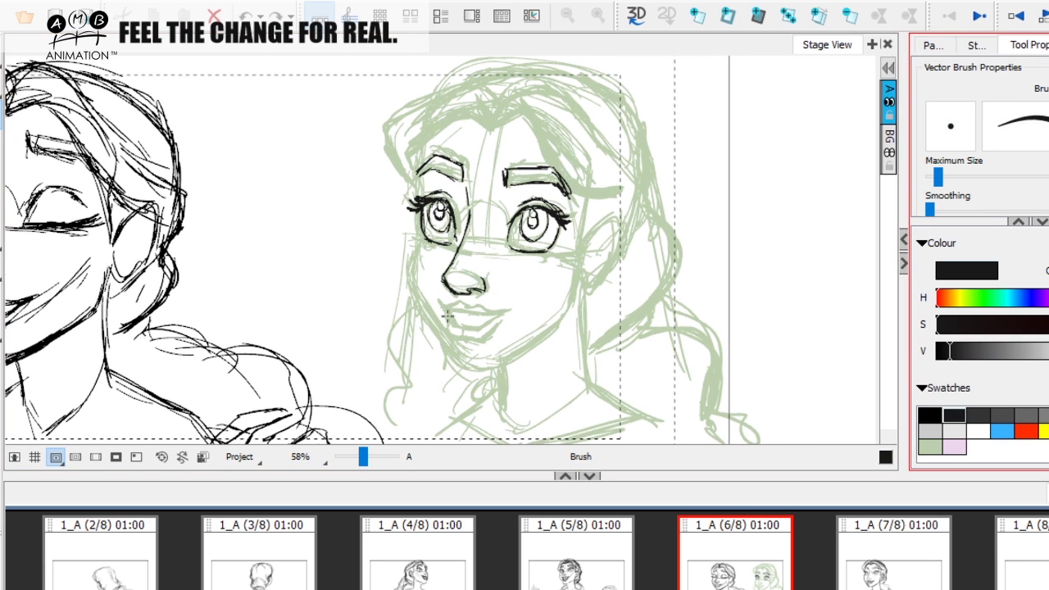
{"action": "mouse_move", "coordinate": [441, 303]}
{"action": "left_mouse_down"}
{"action": "mouse_move", "coordinate": [483, 312]}
{"action": "mouse_move", "coordinate": [458, 326]}
{"action": "mouse_move", "coordinate": [483, 329]}
{"action": "mouse_move", "coordinate": [498, 315]}
{"action": "left_mouse_up"}
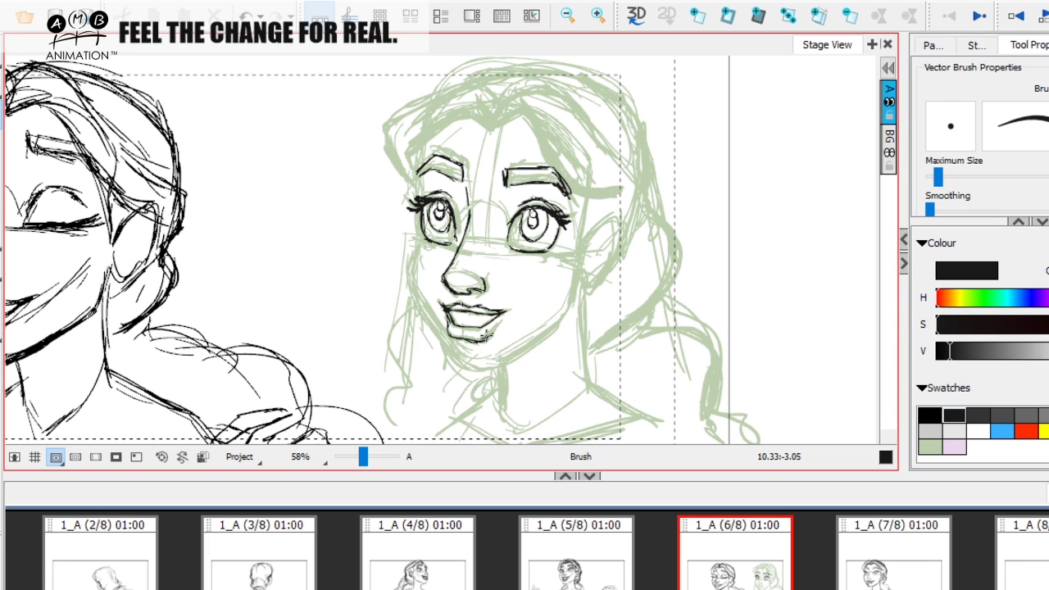
{"action": "left_click_drag", "start_coordinate": [521, 317], "coordinate": [510, 363]}
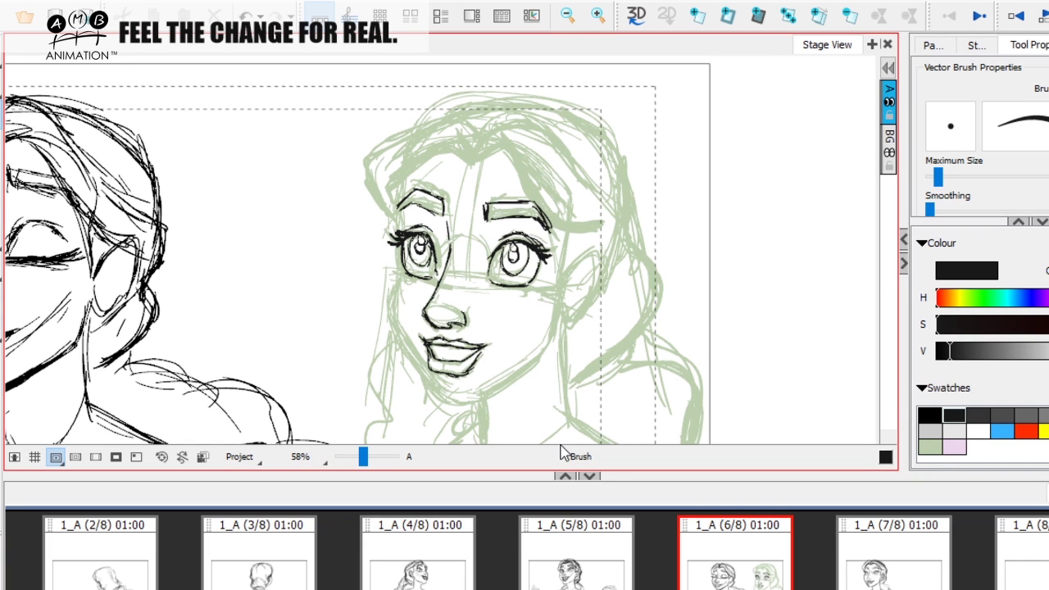
{"action": "left_click_drag", "start_coordinate": [581, 347], "coordinate": [681, 330]}
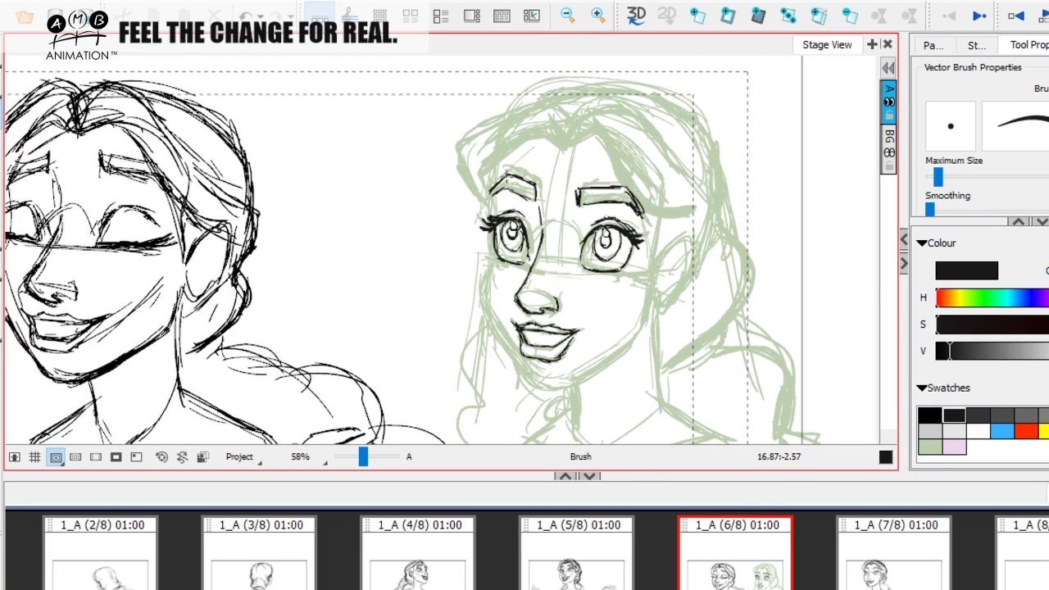
Outline the green face in near-black from the forehead down the far cheek to the chin and along the near jaw
{"action": "left_click_drag", "start_coordinate": [507, 143], "coordinate": [491, 205]}
{"action": "mouse_move", "coordinate": [494, 259]}
{"action": "left_mouse_down"}
{"action": "mouse_move", "coordinate": [494, 213]}
{"action": "mouse_move", "coordinate": [491, 278]}
{"action": "mouse_move", "coordinate": [527, 327]}
{"action": "left_mouse_up"}
{"action": "left_click_drag", "start_coordinate": [531, 338], "coordinate": [528, 360]}
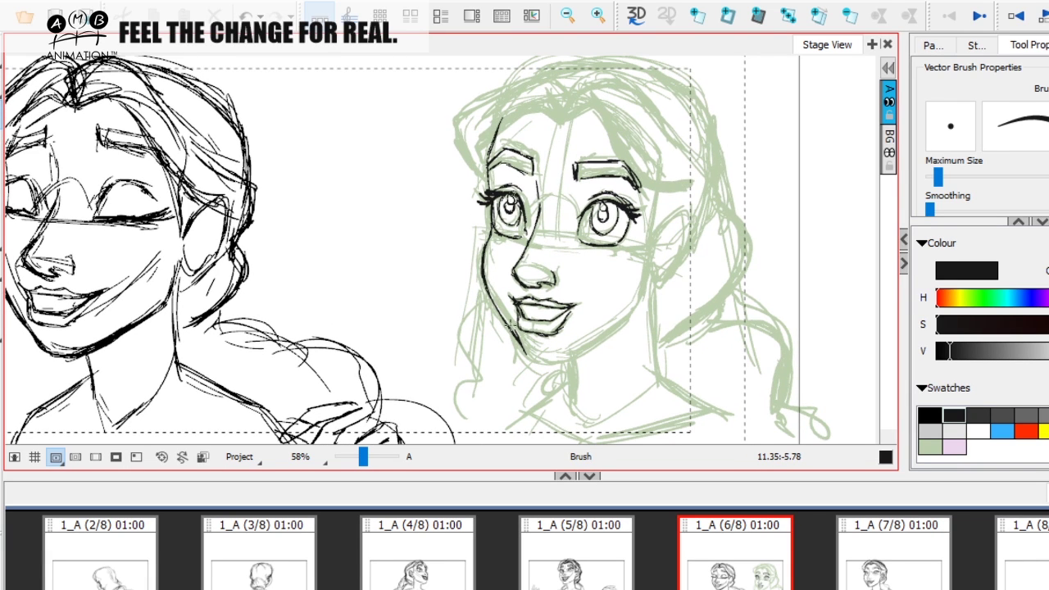
{"action": "mouse_move", "coordinate": [517, 336]}
{"action": "left_mouse_down"}
{"action": "mouse_move", "coordinate": [563, 362]}
{"action": "mouse_move", "coordinate": [550, 362]}
{"action": "mouse_move", "coordinate": [585, 349]}
{"action": "mouse_move", "coordinate": [632, 309]}
{"action": "left_mouse_up"}
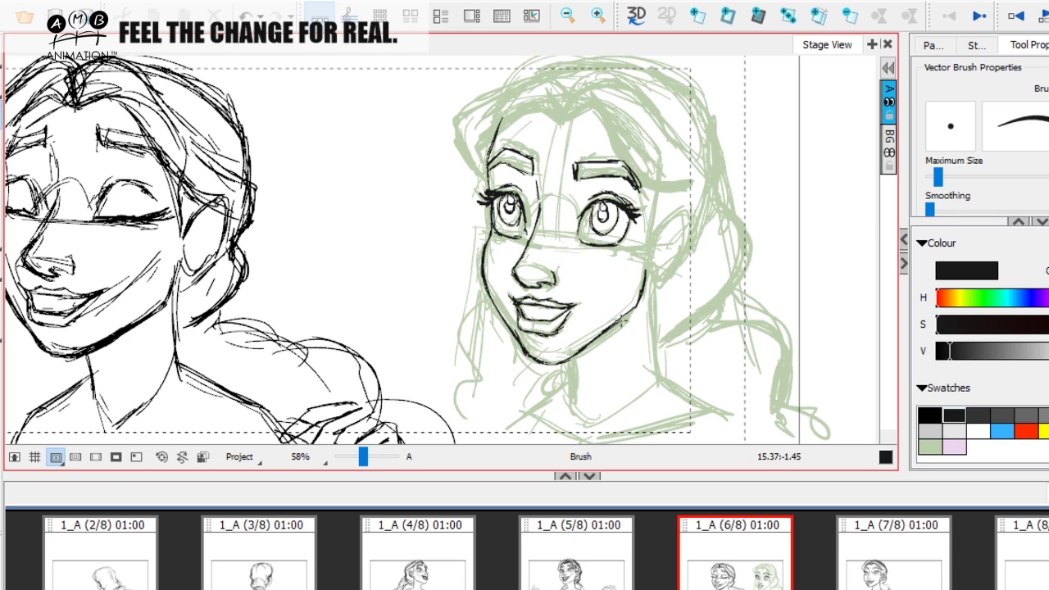
Erase the lower stretch of the near jawline and redraw it from the chin up toward the ear
{"action": "key", "text": "alt+e"}
{"action": "left_click_drag", "start_coordinate": [622, 317], "coordinate": [583, 342]}
{"action": "key", "text": "alt+b"}
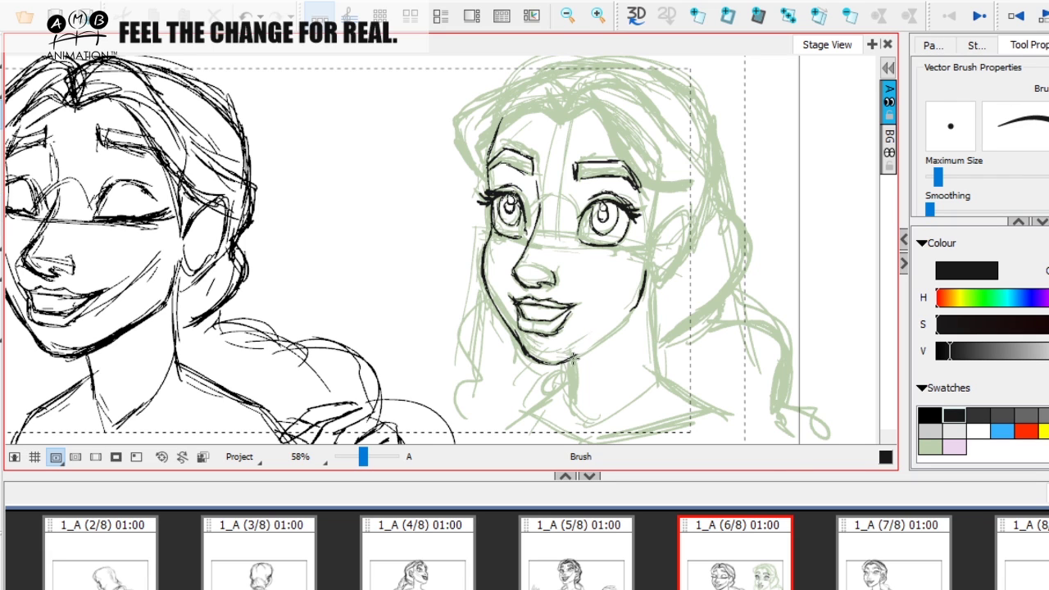
{"action": "mouse_move", "coordinate": [567, 361]}
{"action": "left_mouse_down"}
{"action": "mouse_move", "coordinate": [631, 313]}
{"action": "mouse_move", "coordinate": [643, 271]}
{"action": "left_mouse_up"}
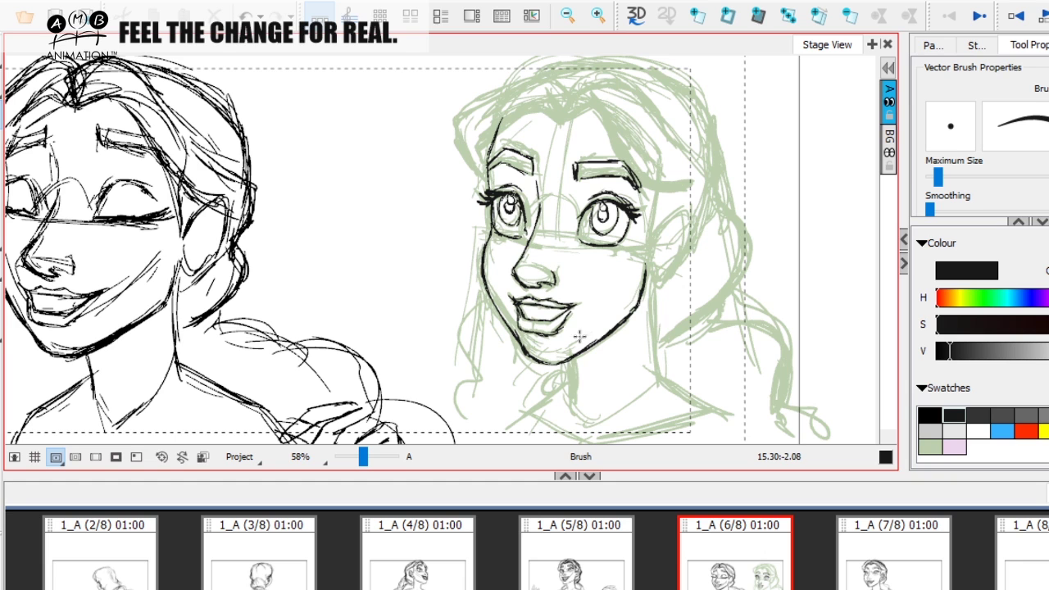
Ink the ear's outline and inner folds in near-black over the green sketch
{"action": "key", "text": "space"}
{"action": "left_click_drag", "start_coordinate": [707, 176], "coordinate": [687, 192]}
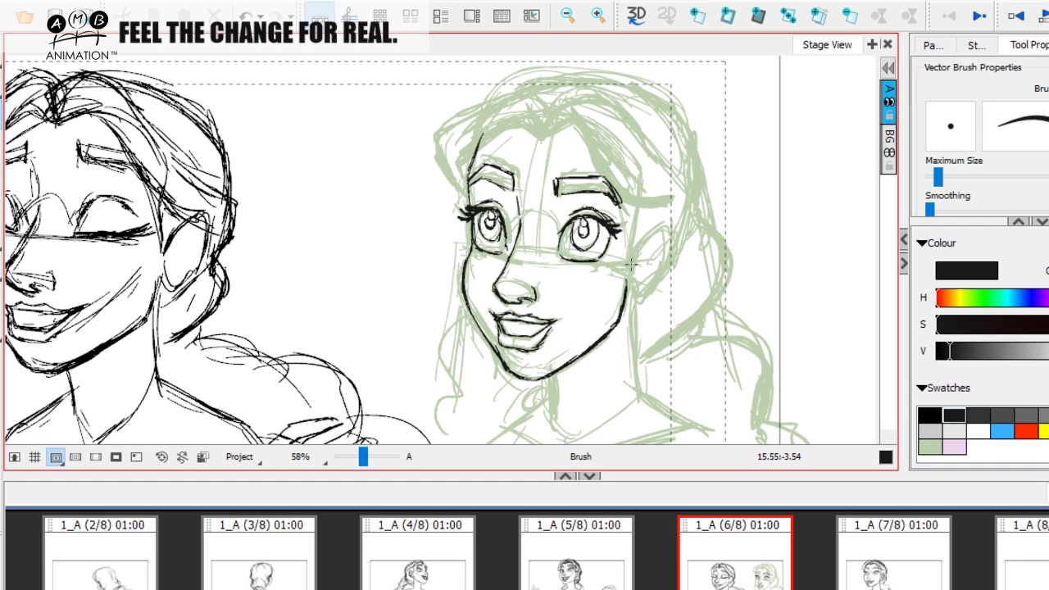
{"action": "mouse_move", "coordinate": [631, 263]}
{"action": "left_mouse_down"}
{"action": "mouse_move", "coordinate": [660, 232]}
{"action": "mouse_move", "coordinate": [667, 258]}
{"action": "mouse_move", "coordinate": [669, 242]}
{"action": "mouse_move", "coordinate": [658, 276]}
{"action": "left_mouse_up"}
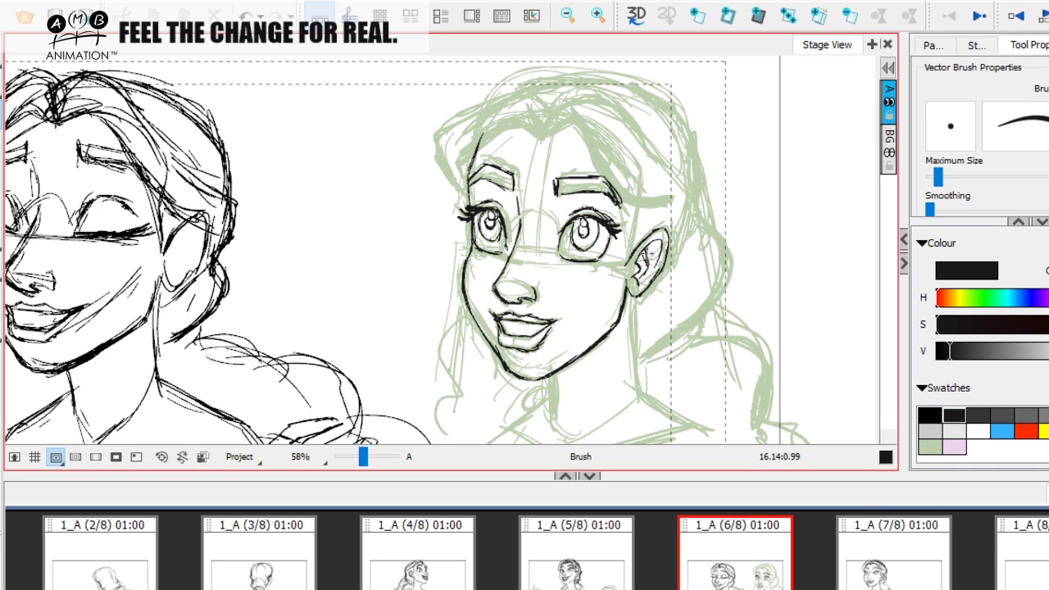
{"action": "key", "text": "alt+e"}
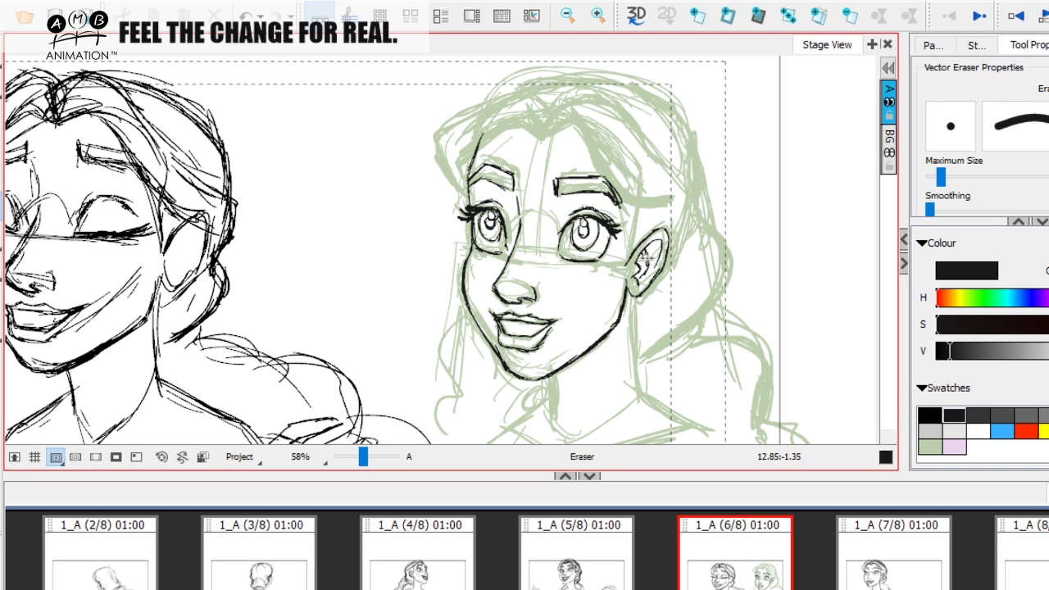
{"action": "key", "text": "alt+b"}
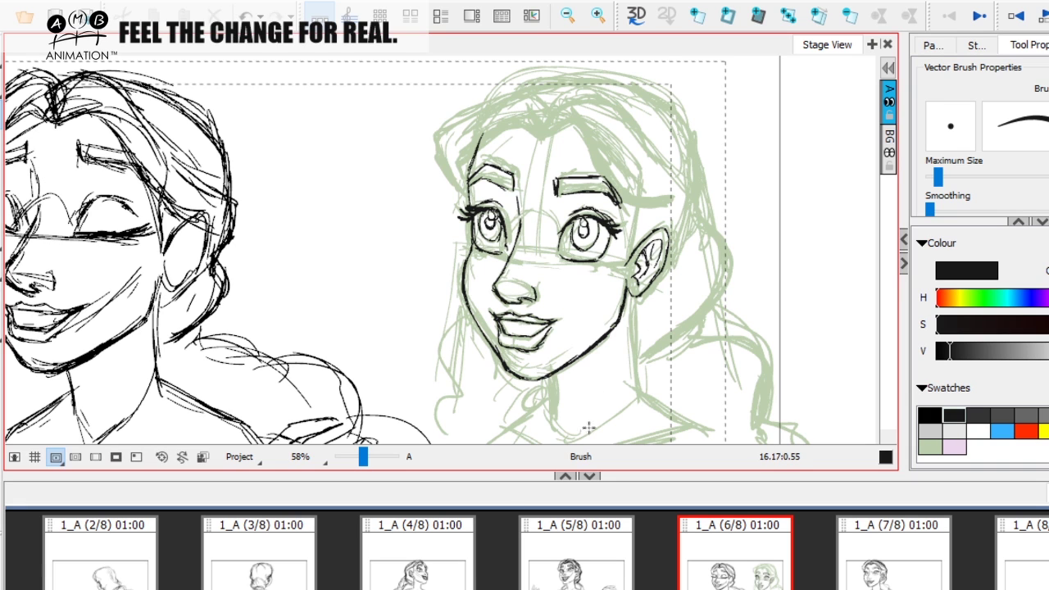
Draw the back line of the neck below the ear and its front line below the chin with the near-black brush
{"action": "key", "text": "alt+e"}
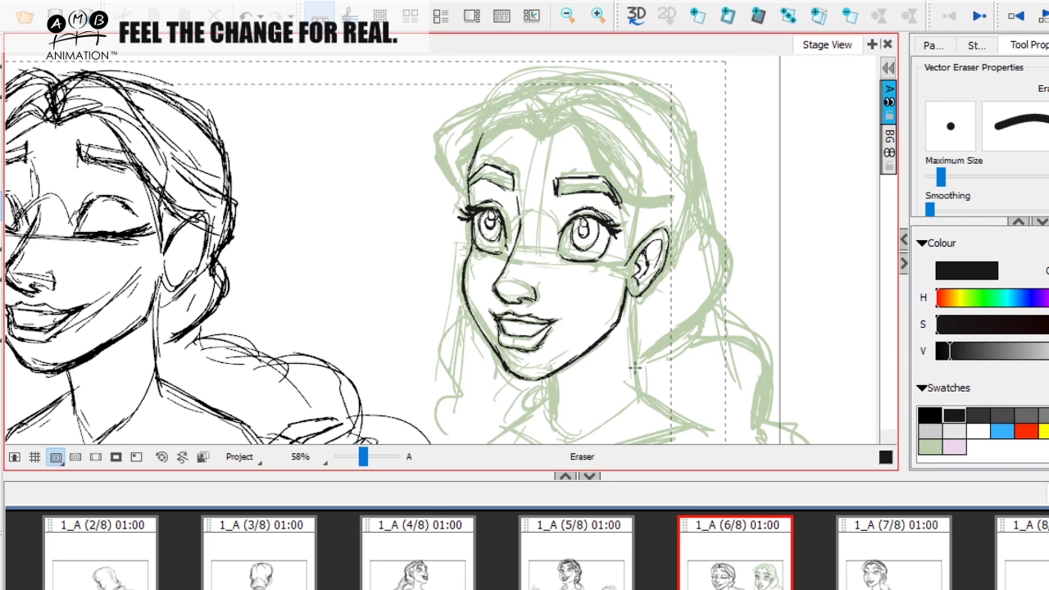
{"action": "key", "text": "space"}
{"action": "mouse_move", "coordinate": [779, 305]}
{"action": "left_mouse_down"}
{"action": "mouse_move", "coordinate": [737, 313]}
{"action": "mouse_move", "coordinate": [765, 299]}
{"action": "mouse_move", "coordinate": [738, 310]}
{"action": "mouse_move", "coordinate": [749, 303]}
{"action": "left_mouse_up"}
{"action": "left_click", "coordinate": [2, 115]}
{"action": "key", "text": "space"}
{"action": "mouse_move", "coordinate": [624, 235]}
{"action": "left_mouse_down"}
{"action": "mouse_move", "coordinate": [636, 219]}
{"action": "mouse_move", "coordinate": [681, 236]}
{"action": "mouse_move", "coordinate": [679, 271]}
{"action": "mouse_move", "coordinate": [683, 216]}
{"action": "left_mouse_up"}
{"action": "key", "text": "space"}
{"action": "key", "text": "space"}
{"action": "left_click_drag", "start_coordinate": [621, 269], "coordinate": [630, 372]}
{"action": "key", "text": "space"}
{"action": "left_click_drag", "start_coordinate": [609, 339], "coordinate": [616, 296]}
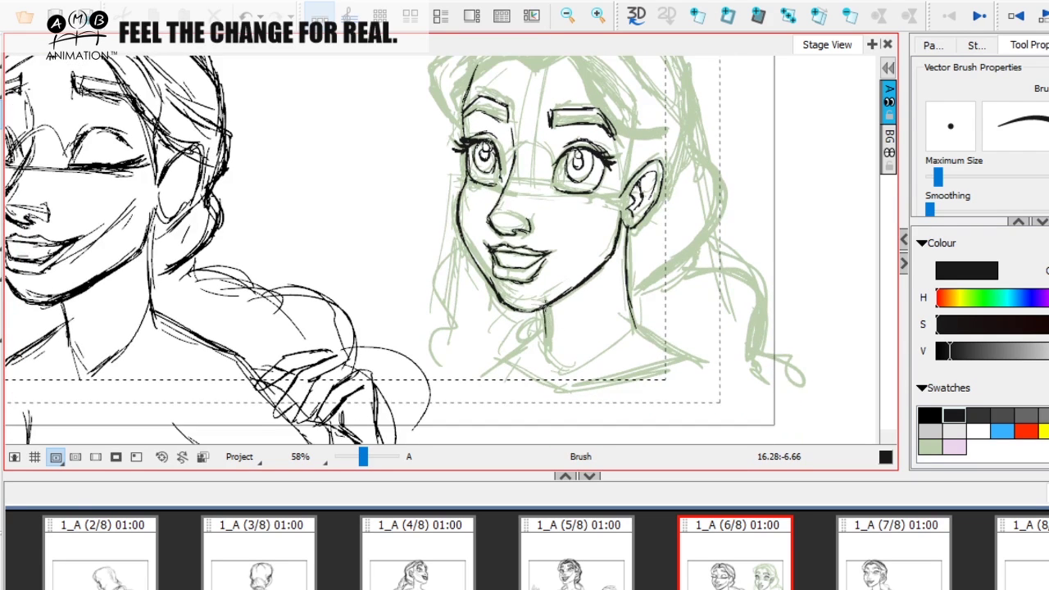
{"action": "left_click_drag", "start_coordinate": [545, 307], "coordinate": [547, 359]}
Draw both shoulder lines sloping outward from the base of the neck in near-black
{"action": "key", "text": "space"}
{"action": "mouse_move", "coordinate": [547, 358]}
{"action": "left_mouse_down"}
{"action": "mouse_move", "coordinate": [557, 392]}
{"action": "mouse_move", "coordinate": [557, 356]}
{"action": "mouse_move", "coordinate": [578, 386]}
{"action": "mouse_move", "coordinate": [537, 373]}
{"action": "left_mouse_up"}
{"action": "left_click_drag", "start_coordinate": [561, 355], "coordinate": [524, 380]}
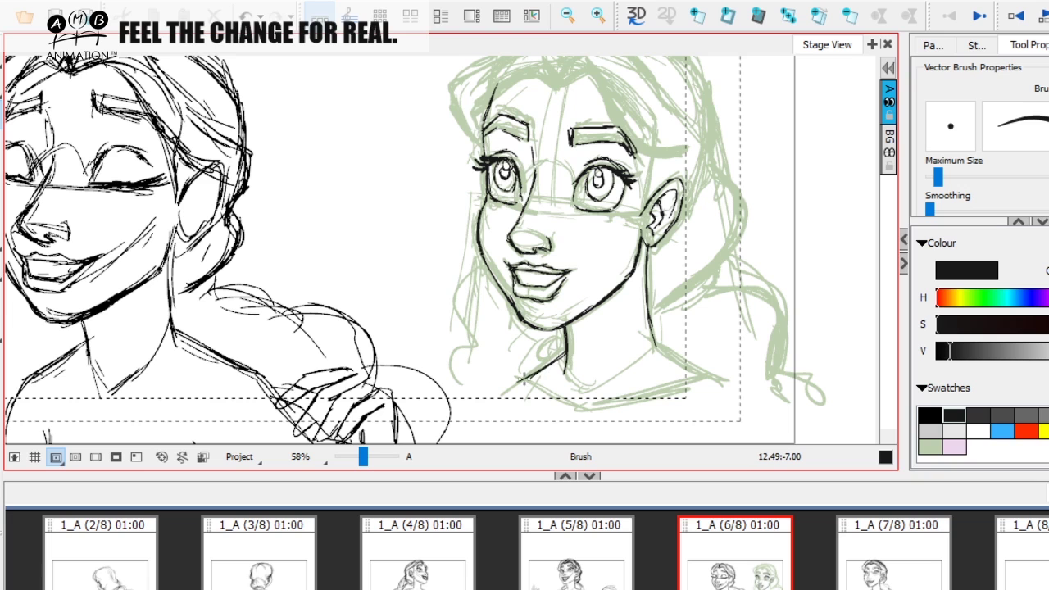
{"action": "left_click_drag", "start_coordinate": [657, 340], "coordinate": [683, 363]}
{"action": "mouse_move", "coordinate": [659, 341]}
{"action": "left_mouse_down"}
{"action": "mouse_move", "coordinate": [721, 375]}
{"action": "mouse_move", "coordinate": [715, 368]}
{"action": "left_mouse_up"}
Ink the hair edge in front of the ear and the hairline across the forehead and down the near temple
{"action": "key", "text": "space"}
{"action": "left_click_drag", "start_coordinate": [728, 332], "coordinate": [746, 389]}
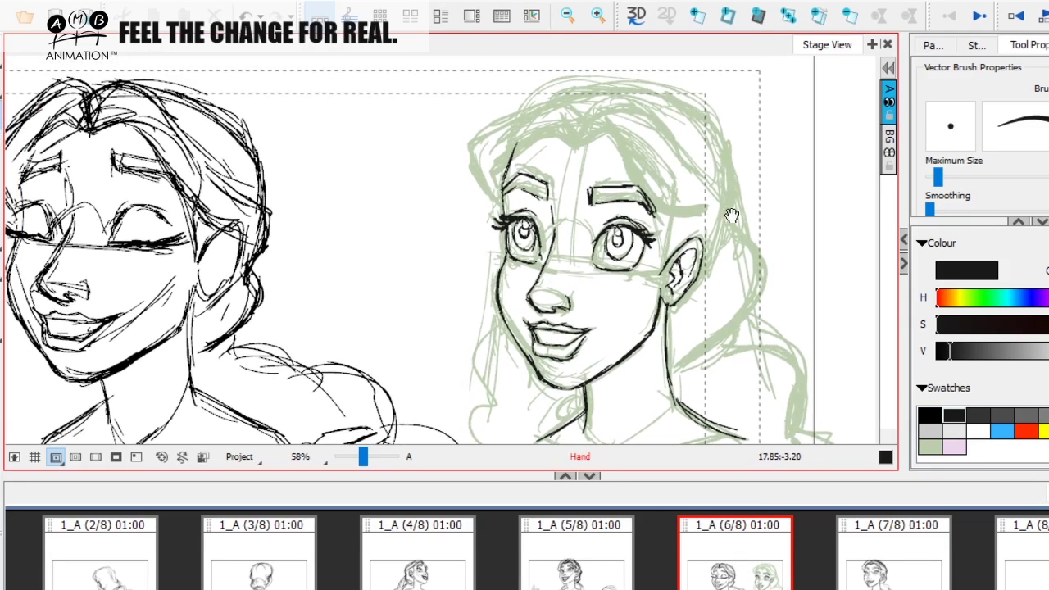
{"action": "key", "text": "space"}
{"action": "left_click_drag", "start_coordinate": [727, 301], "coordinate": [730, 316]}
{"action": "left_click_drag", "start_coordinate": [673, 224], "coordinate": [668, 274]}
{"action": "key", "text": "space"}
{"action": "left_click_drag", "start_coordinate": [673, 226], "coordinate": [667, 276]}
{"action": "mouse_move", "coordinate": [516, 175]}
{"action": "left_mouse_down"}
{"action": "mouse_move", "coordinate": [548, 160]}
{"action": "mouse_move", "coordinate": [581, 171]}
{"action": "mouse_move", "coordinate": [612, 162]}
{"action": "mouse_move", "coordinate": [634, 181]}
{"action": "left_mouse_up"}
{"action": "key", "text": "space"}
{"action": "left_click_drag", "start_coordinate": [678, 146], "coordinate": [649, 143]}
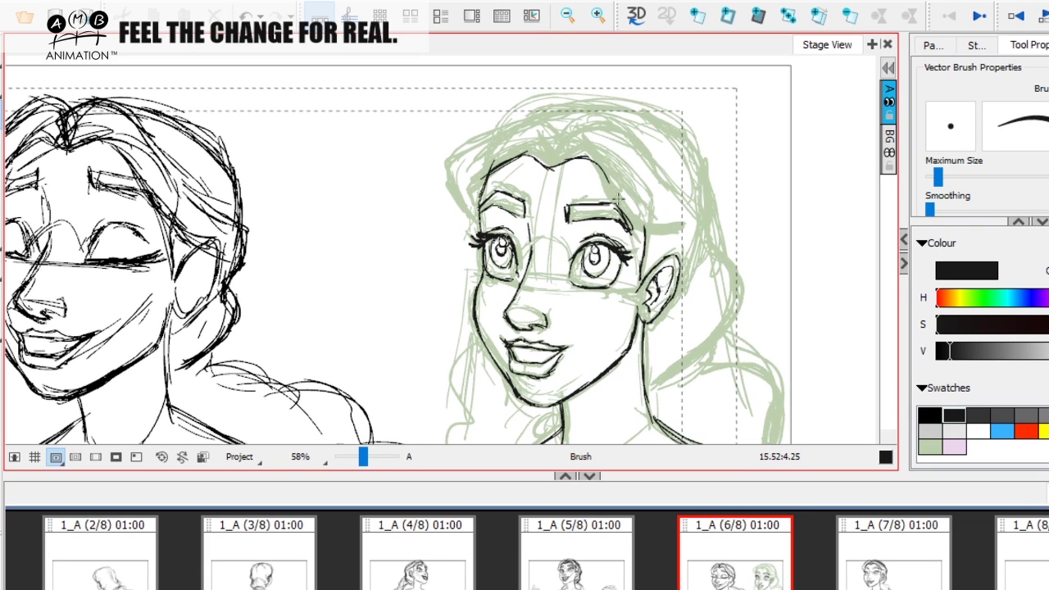
{"action": "mouse_move", "coordinate": [607, 178]}
{"action": "left_mouse_down"}
{"action": "mouse_move", "coordinate": [630, 220]}
{"action": "mouse_move", "coordinate": [680, 229]}
{"action": "mouse_move", "coordinate": [696, 271]}
{"action": "left_mouse_up"}
Outline the swept-back hair from the centre parting over the far temple, and start the near side's top contour
{"action": "key", "text": "space"}
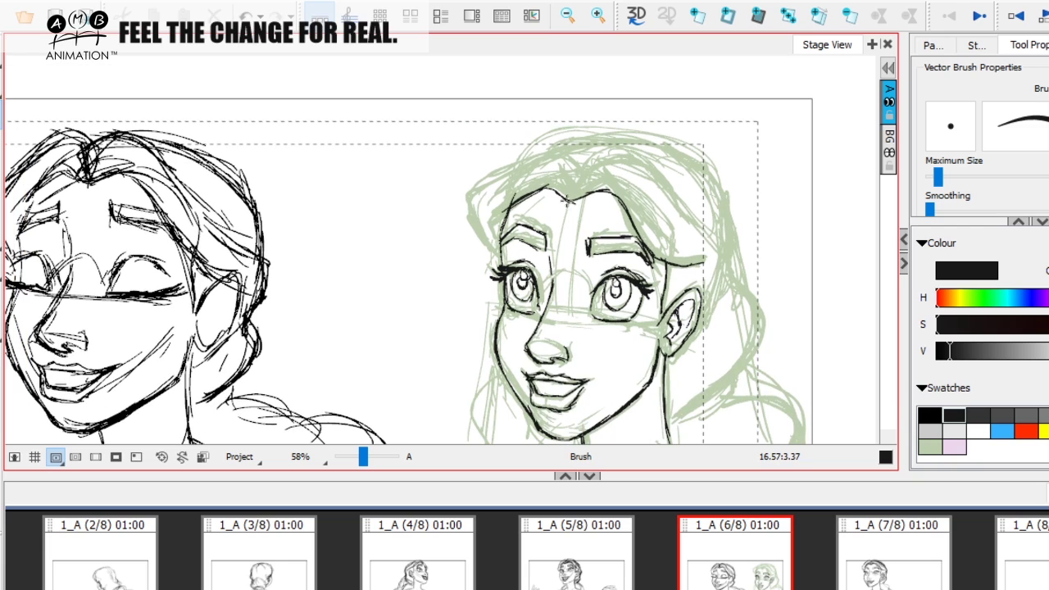
{"action": "mouse_move", "coordinate": [566, 200]}
{"action": "left_mouse_down"}
{"action": "mouse_move", "coordinate": [599, 188]}
{"action": "mouse_move", "coordinate": [501, 208]}
{"action": "left_mouse_up"}
{"action": "mouse_move", "coordinate": [501, 251]}
{"action": "left_mouse_down"}
{"action": "mouse_move", "coordinate": [470, 215]}
{"action": "mouse_move", "coordinate": [501, 179]}
{"action": "mouse_move", "coordinate": [564, 164]}
{"action": "mouse_move", "coordinate": [579, 171]}
{"action": "left_mouse_up"}
{"action": "key", "text": "space"}
{"action": "mouse_move", "coordinate": [611, 173]}
{"action": "left_mouse_down"}
{"action": "mouse_move", "coordinate": [548, 186]}
{"action": "mouse_move", "coordinate": [554, 174]}
{"action": "mouse_move", "coordinate": [592, 174]}
{"action": "left_mouse_up"}
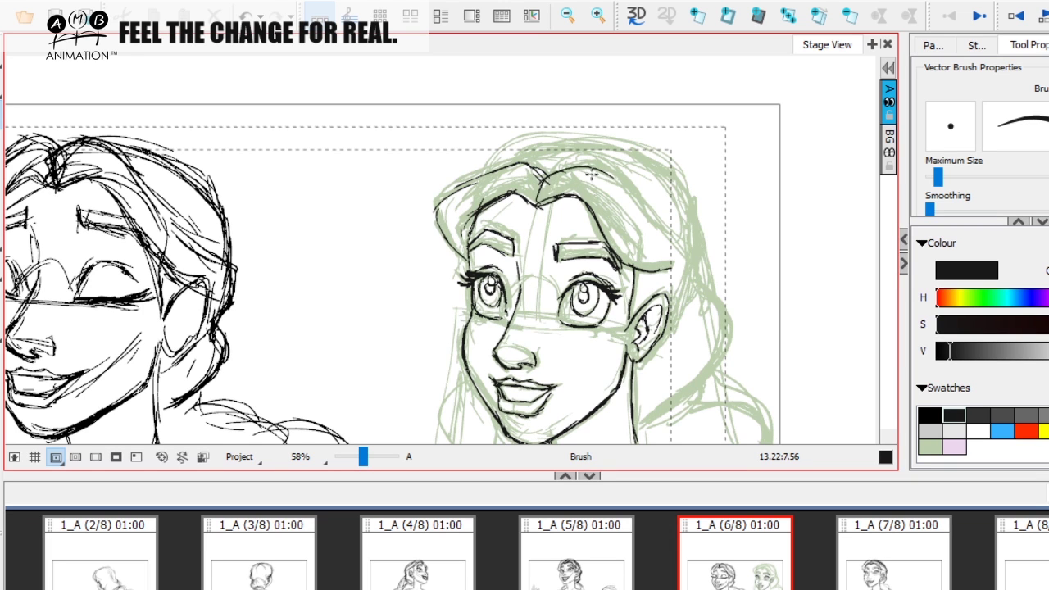
Outline the crown, the swept near-side hair and the back of the hair down to the nape in near-black
{"action": "key", "text": "space"}
{"action": "mouse_move", "coordinate": [643, 195]}
{"action": "left_mouse_down"}
{"action": "mouse_move", "coordinate": [606, 186]}
{"action": "mouse_move", "coordinate": [637, 220]}
{"action": "left_mouse_up"}
{"action": "key", "text": "space"}
{"action": "mouse_move", "coordinate": [698, 267]}
{"action": "left_mouse_down"}
{"action": "mouse_move", "coordinate": [697, 241]}
{"action": "mouse_move", "coordinate": [704, 252]}
{"action": "left_mouse_up"}
{"action": "left_click_drag", "start_coordinate": [472, 138], "coordinate": [581, 111]}
{"action": "mouse_move", "coordinate": [522, 144]}
{"action": "left_mouse_down"}
{"action": "mouse_move", "coordinate": [600, 126]}
{"action": "mouse_move", "coordinate": [665, 163]}
{"action": "left_mouse_up"}
{"action": "mouse_move", "coordinate": [598, 124]}
{"action": "left_mouse_down"}
{"action": "mouse_move", "coordinate": [659, 155]}
{"action": "mouse_move", "coordinate": [673, 230]}
{"action": "left_mouse_up"}
{"action": "mouse_move", "coordinate": [670, 192]}
{"action": "left_mouse_down"}
{"action": "mouse_move", "coordinate": [676, 267]}
{"action": "mouse_move", "coordinate": [671, 202]}
{"action": "mouse_move", "coordinate": [682, 234]}
{"action": "mouse_move", "coordinate": [658, 293]}
{"action": "mouse_move", "coordinate": [597, 333]}
{"action": "left_mouse_up"}
Reinforce the hair contour at the back of the head behind the ear with another near-black stroke
{"action": "key", "text": "space"}
{"action": "key", "text": "space"}
{"action": "left_click_drag", "start_coordinate": [574, 321], "coordinate": [611, 318]}
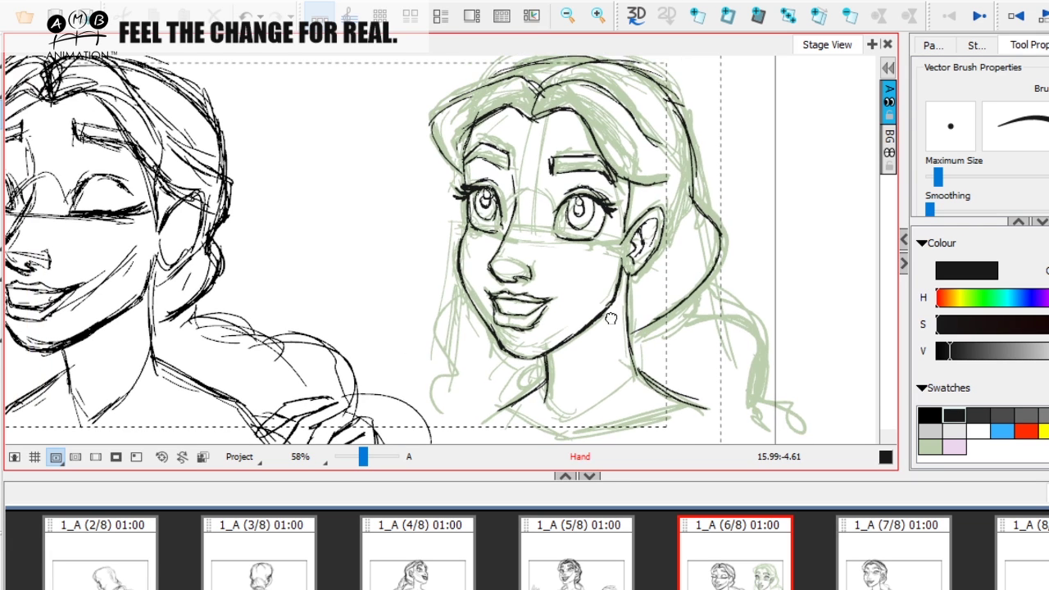
{"action": "key", "text": "space"}
{"action": "left_click_drag", "start_coordinate": [684, 276], "coordinate": [663, 292]}
{"action": "left_click_drag", "start_coordinate": [666, 151], "coordinate": [679, 218]}
Outline the ponytail falling from the nape over the near shoulder in near-black
{"action": "key", "text": "space"}
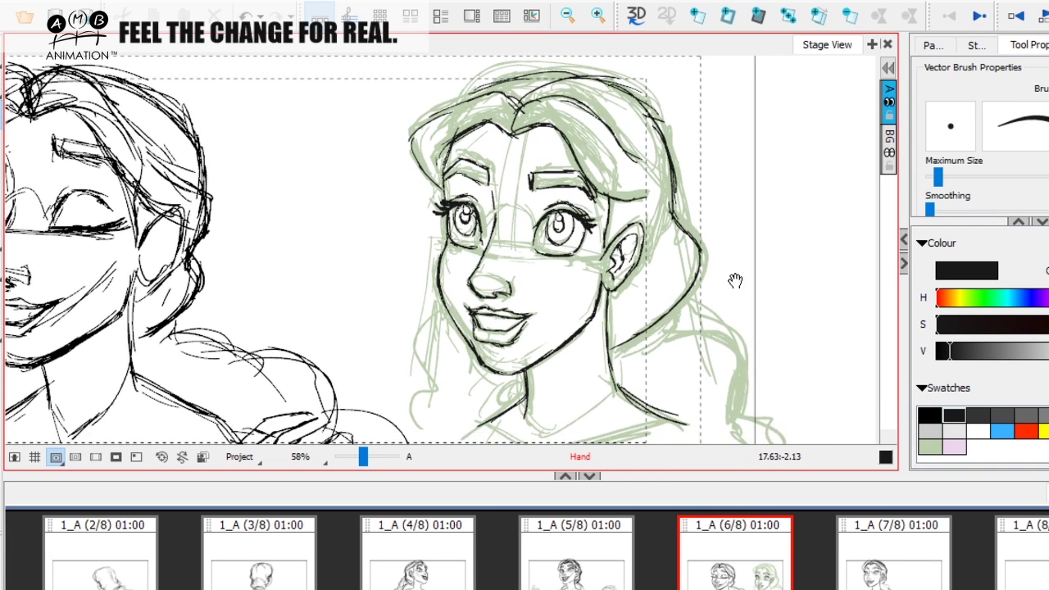
{"action": "left_click_drag", "start_coordinate": [735, 281], "coordinate": [710, 222]}
{"action": "mouse_move", "coordinate": [635, 268]}
{"action": "left_mouse_down"}
{"action": "mouse_move", "coordinate": [703, 327]}
{"action": "mouse_move", "coordinate": [742, 383]}
{"action": "mouse_move", "coordinate": [717, 385]}
{"action": "left_mouse_up"}
{"action": "key", "text": "space"}
{"action": "key", "text": "space"}
{"action": "left_click_drag", "start_coordinate": [525, 349], "coordinate": [568, 359]}
{"action": "key", "text": "space"}
{"action": "left_click_drag", "start_coordinate": [498, 323], "coordinate": [533, 393]}
Select all the green construction strokes by colour and delete them, leaving only the inked head
{"action": "key", "text": "alt+s"}
{"action": "left_click", "coordinate": [710, 146]}
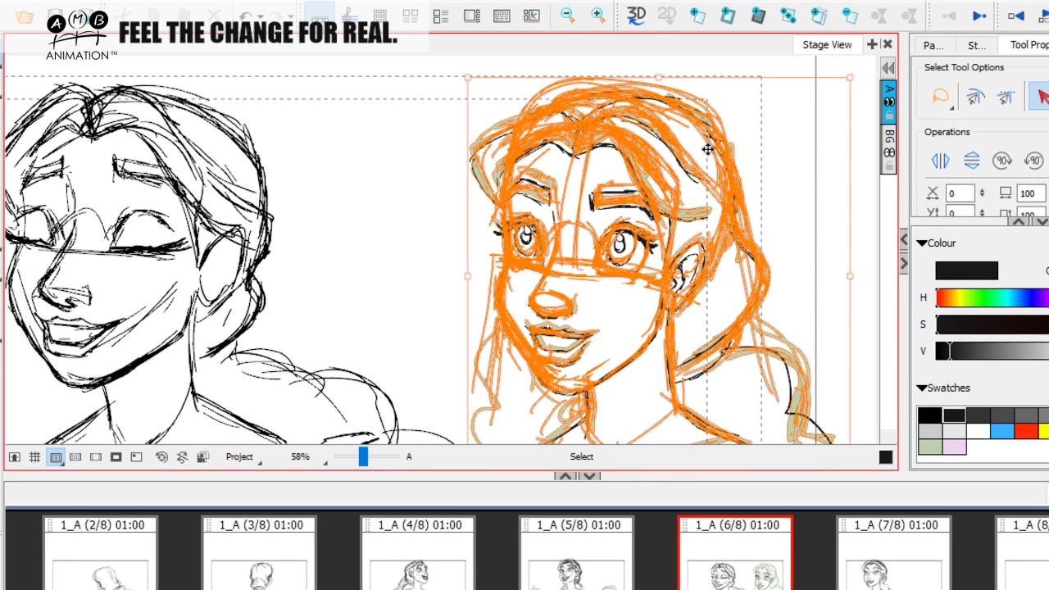
{"action": "key", "text": "Delete"}
{"action": "left_click_drag", "start_coordinate": [362, 457], "coordinate": [360, 455]}
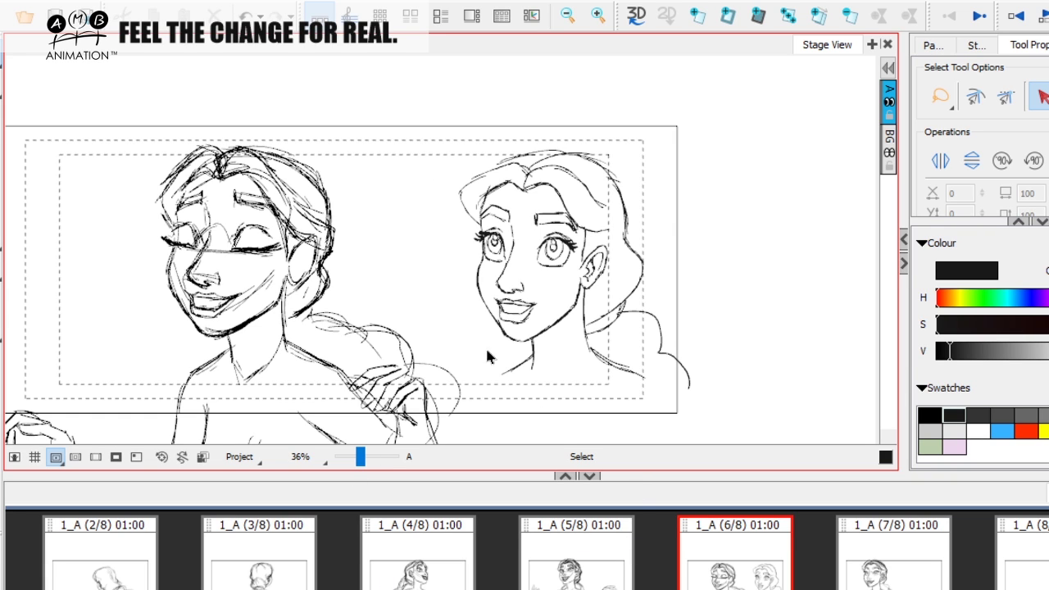
Select the closed-eye character's strokes by colour, recolour them light grey, and clear the selection
{"action": "key", "text": "space"}
{"action": "left_click_drag", "start_coordinate": [328, 373], "coordinate": [522, 360]}
{"action": "left_click", "coordinate": [3, 62]}
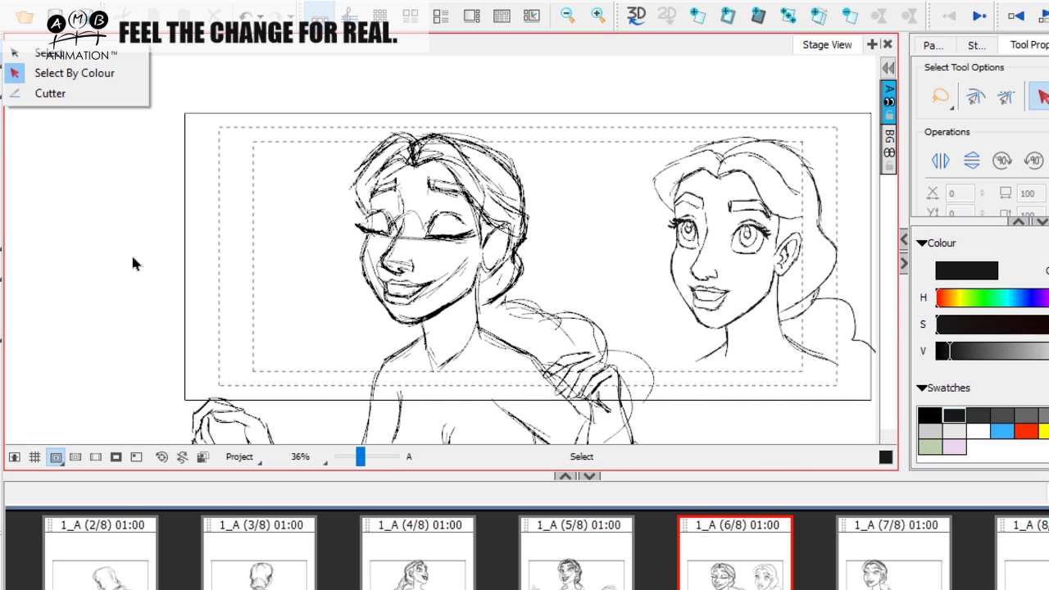
{"action": "left_click", "coordinate": [456, 305]}
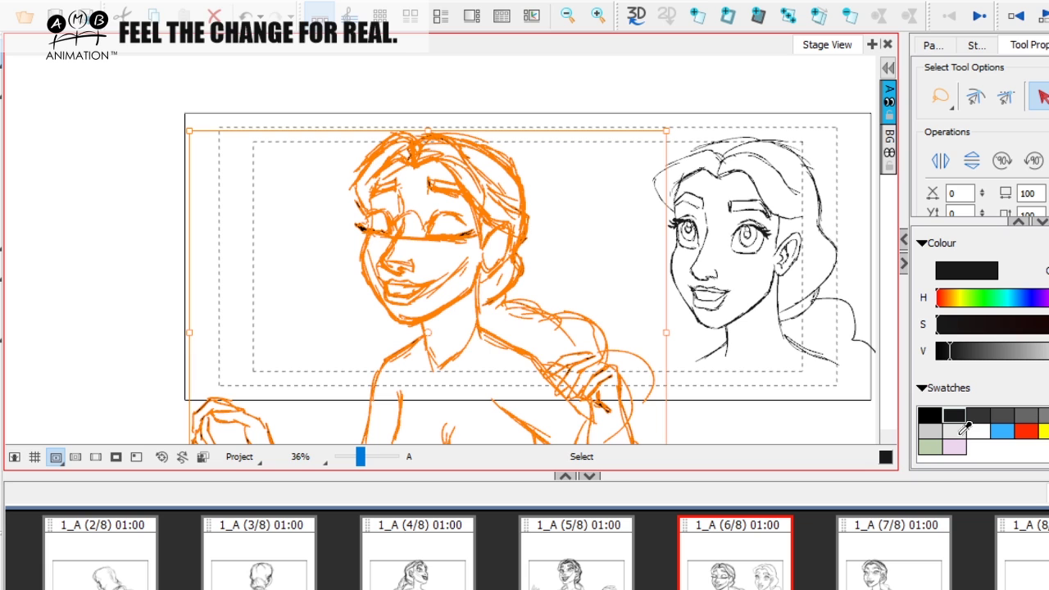
{"action": "left_click", "coordinate": [950, 423]}
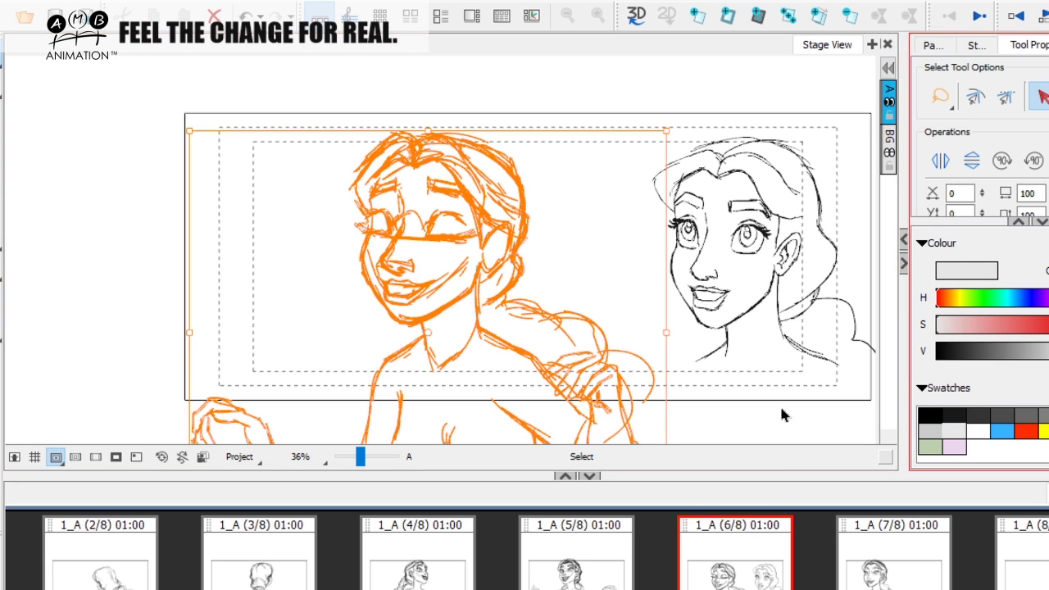
{"action": "left_click", "coordinate": [215, 356]}
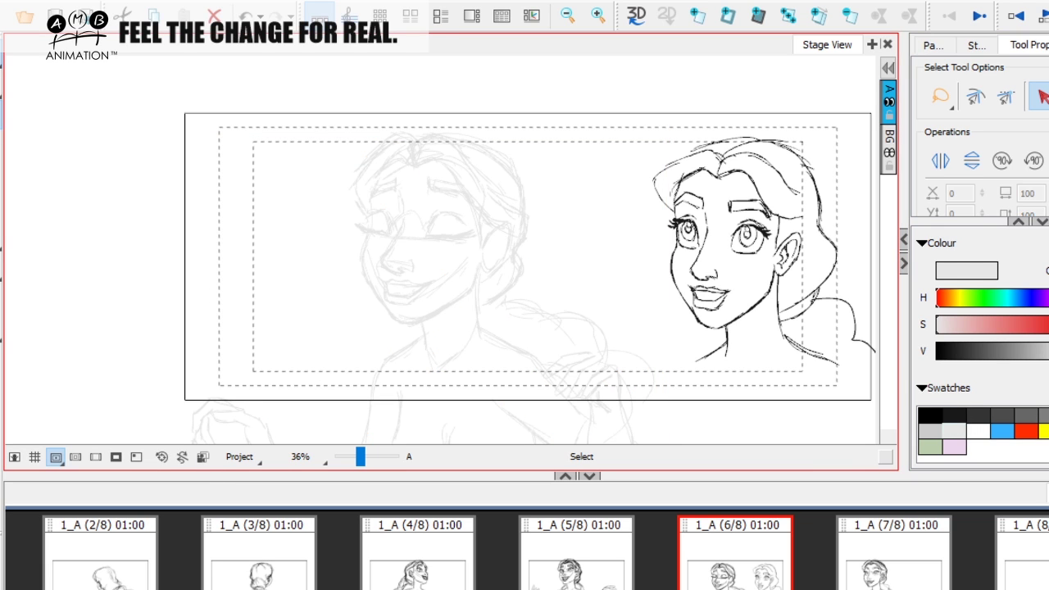
Sketch the skull's front, top and back contours over the light grey head with a reddish-brown brush
{"action": "key", "text": "alt+b"}
{"action": "left_click", "coordinate": [1046, 431]}
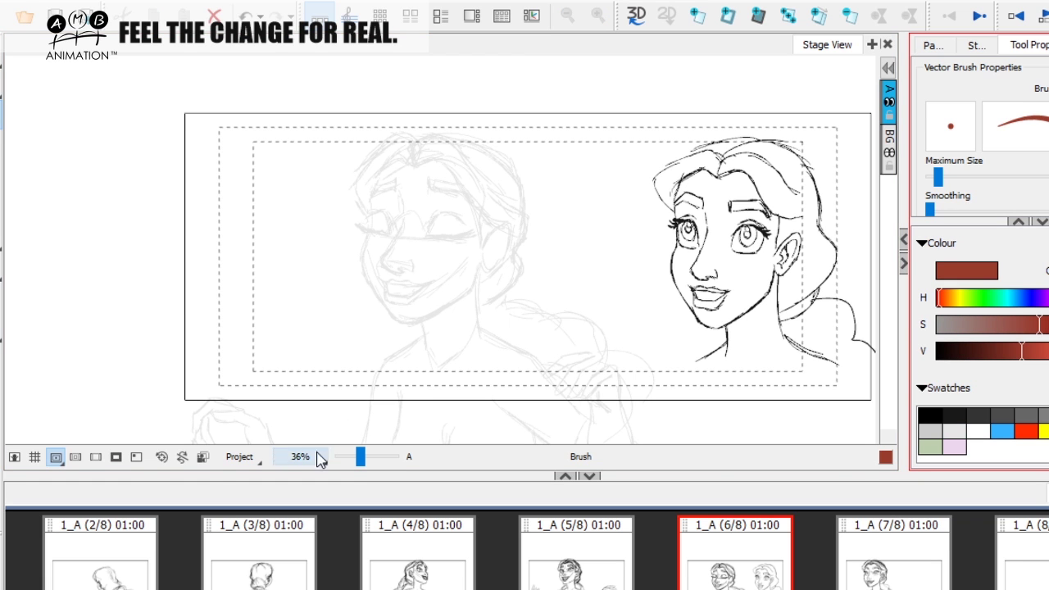
{"action": "left_click_drag", "start_coordinate": [361, 456], "coordinate": [362, 457]}
{"action": "key", "text": "space"}
{"action": "mouse_move", "coordinate": [452, 354]}
{"action": "left_mouse_down"}
{"action": "mouse_move", "coordinate": [408, 357]}
{"action": "mouse_move", "coordinate": [489, 371]}
{"action": "left_mouse_up"}
{"action": "key", "text": "space"}
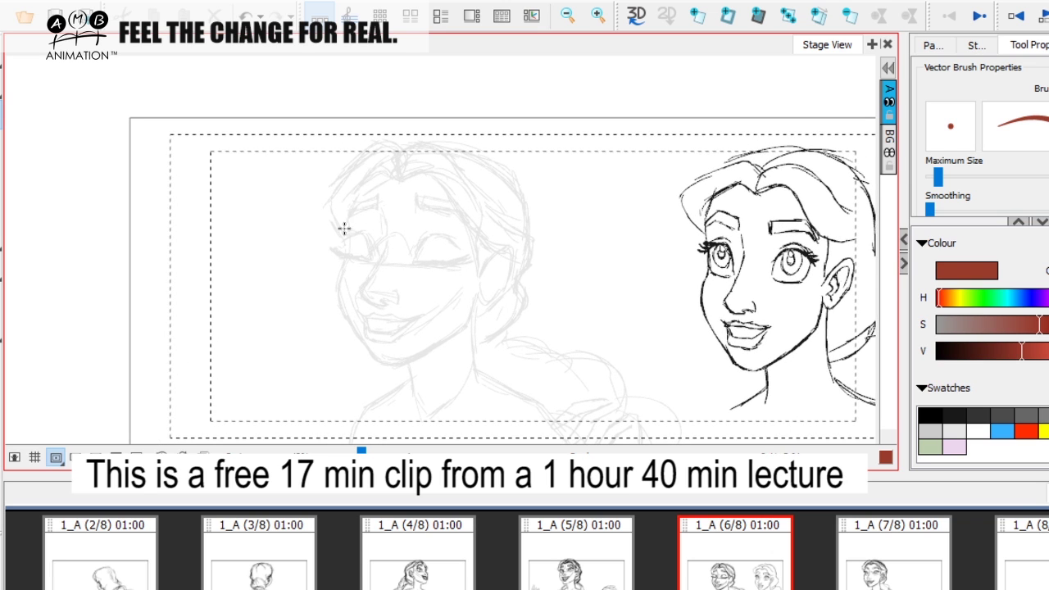
{"action": "left_click_drag", "start_coordinate": [343, 230], "coordinate": [350, 181]}
{"action": "mouse_move", "coordinate": [344, 230]}
{"action": "left_mouse_down"}
{"action": "mouse_move", "coordinate": [460, 160]}
{"action": "mouse_move", "coordinate": [501, 175]}
{"action": "mouse_move", "coordinate": [473, 158]}
{"action": "mouse_move", "coordinate": [510, 200]}
{"action": "left_mouse_up"}
{"action": "key", "text": "space"}
{"action": "left_click_drag", "start_coordinate": [544, 189], "coordinate": [532, 147]}
{"action": "mouse_move", "coordinate": [370, 109]}
{"action": "left_mouse_down"}
{"action": "mouse_move", "coordinate": [486, 143]}
{"action": "mouse_move", "coordinate": [502, 170]}
{"action": "mouse_move", "coordinate": [478, 129]}
{"action": "mouse_move", "coordinate": [508, 201]}
{"action": "left_mouse_up"}
{"action": "left_click_drag", "start_coordinate": [481, 130], "coordinate": [502, 209]}
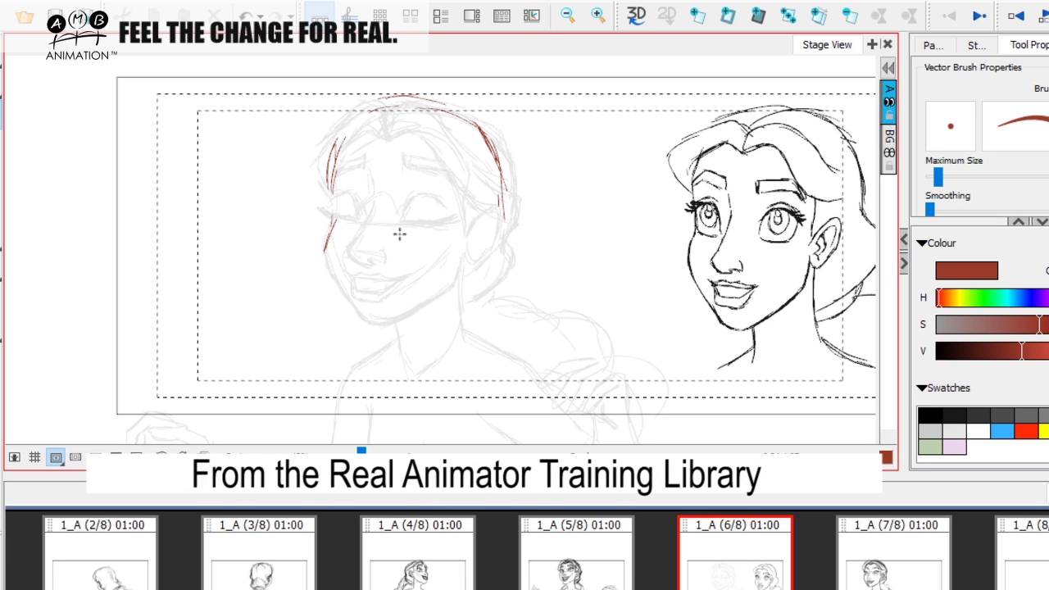
Sketch the line across the face below the eyes, the back of the skull and the jaw contours in reddish-brown
{"action": "left_click_drag", "start_coordinate": [349, 227], "coordinate": [462, 241]}
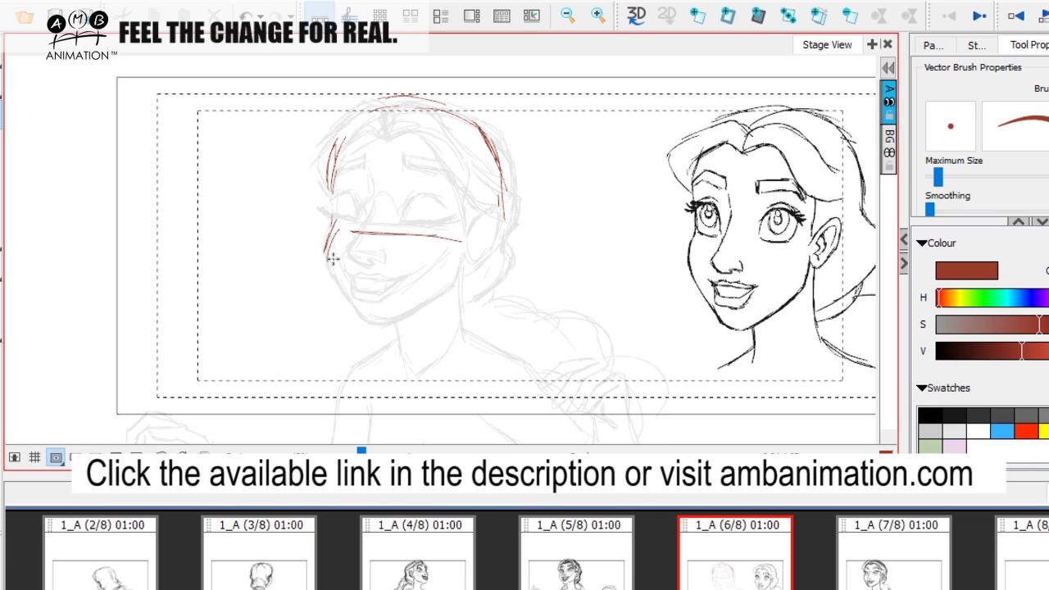
{"action": "left_click_drag", "start_coordinate": [361, 237], "coordinate": [457, 235]}
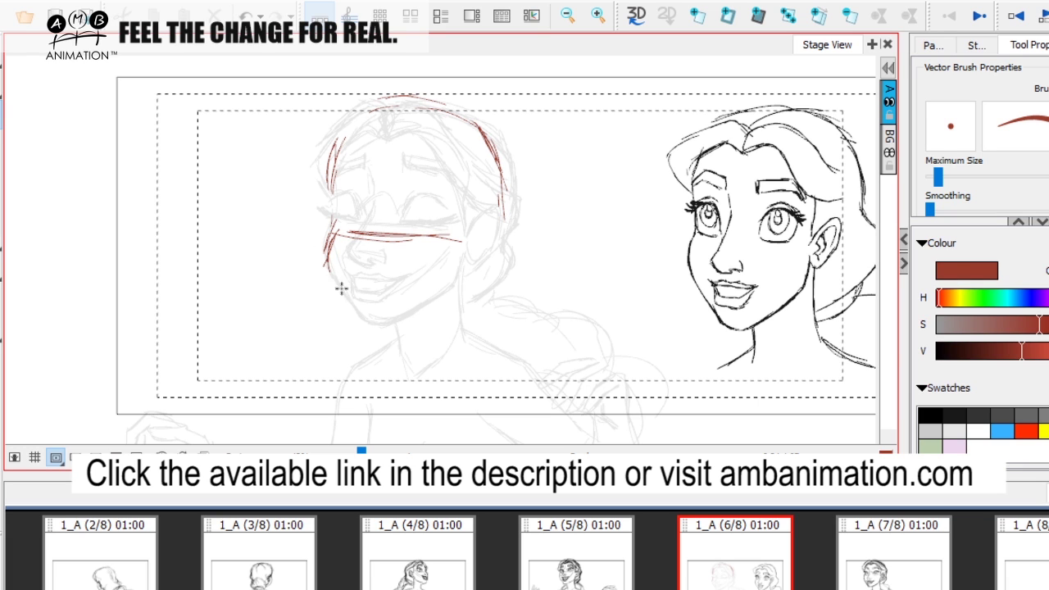
{"action": "mouse_move", "coordinate": [489, 130]}
{"action": "left_mouse_down"}
{"action": "mouse_move", "coordinate": [500, 207]}
{"action": "mouse_move", "coordinate": [477, 263]}
{"action": "left_mouse_up"}
{"action": "mouse_move", "coordinate": [338, 234]}
{"action": "left_mouse_down"}
{"action": "mouse_move", "coordinate": [342, 288]}
{"action": "mouse_move", "coordinate": [364, 318]}
{"action": "mouse_move", "coordinate": [446, 287]}
{"action": "left_mouse_up"}
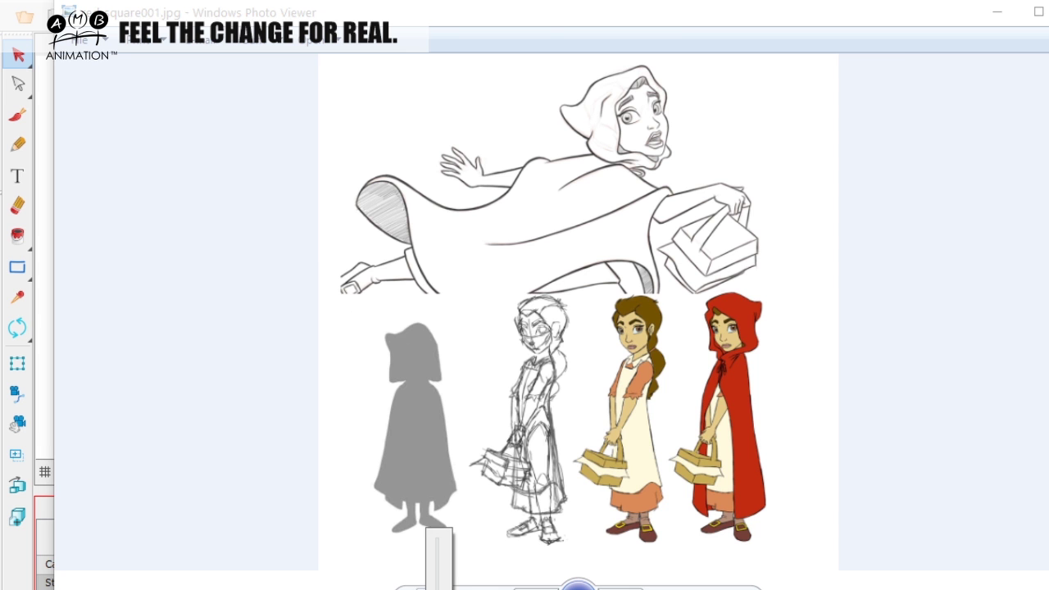
Inspect the red-hooded character reference in Windows Photo Viewer up close and as a whole, and return to the storyboard
{"action": "scroll", "coordinate": [441, 574], "scroll_direction": "up", "scroll_amount": 5}
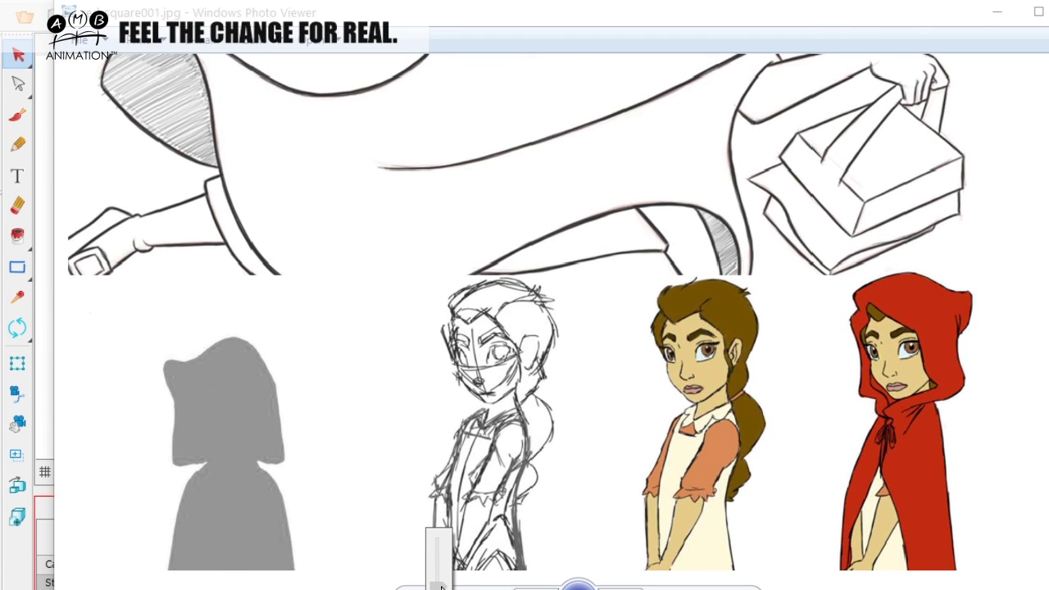
{"action": "scroll", "coordinate": [441, 573], "scroll_direction": "down", "scroll_amount": 3}
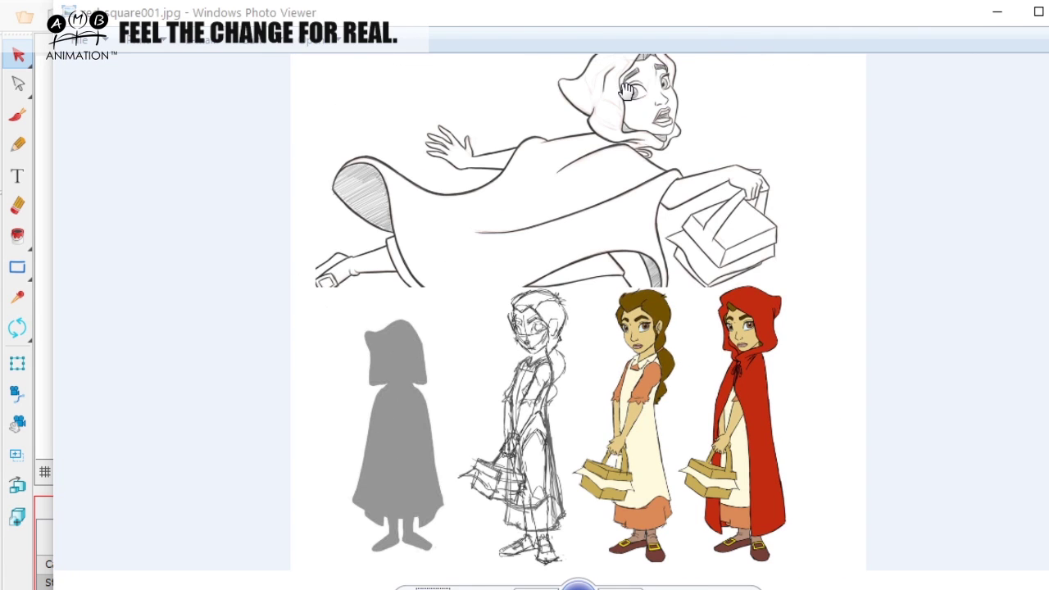
{"action": "left_click_drag", "start_coordinate": [601, 21], "coordinate": [1048, 54]}
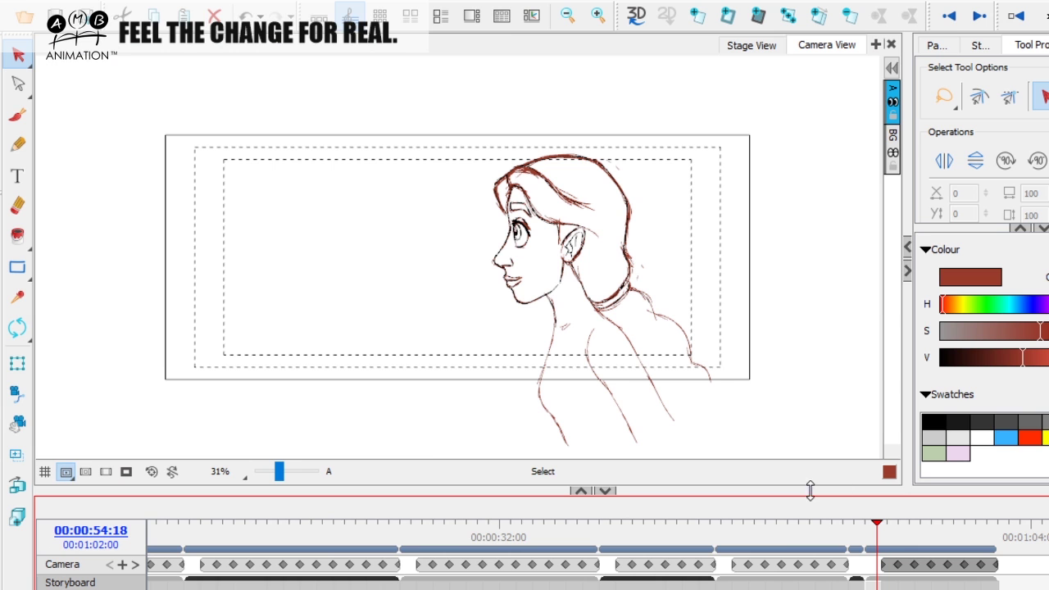
Move the playhead to 00:00:59:04 and view the reddish-brown character sketch beside the inked head
{"action": "mouse_move", "coordinate": [875, 529]}
{"action": "left_mouse_down"}
{"action": "mouse_move", "coordinate": [973, 529]}
{"action": "mouse_move", "coordinate": [861, 528]}
{"action": "mouse_move", "coordinate": [972, 528]}
{"action": "mouse_move", "coordinate": [950, 529]}
{"action": "left_mouse_up"}
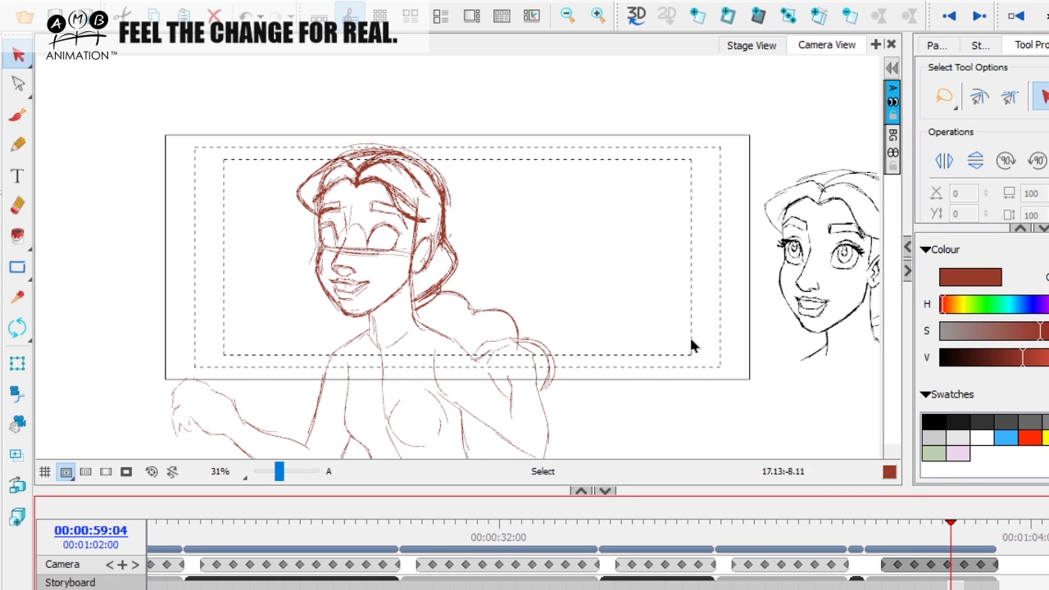
{"action": "key", "text": "space"}
{"action": "left_click_drag", "start_coordinate": [693, 330], "coordinate": [563, 324]}
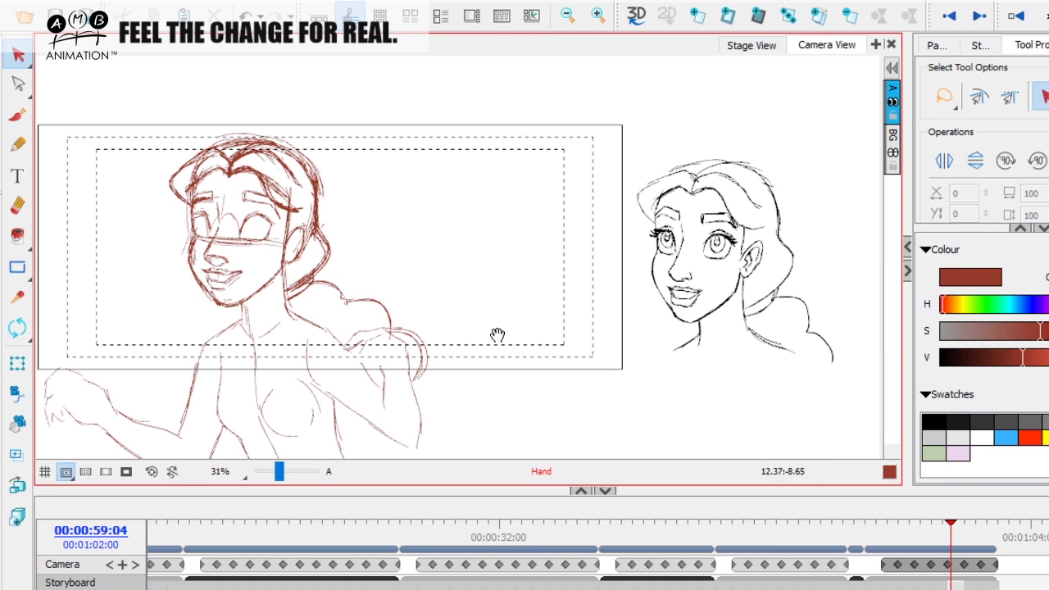
{"action": "left_click_drag", "start_coordinate": [497, 335], "coordinate": [603, 335]}
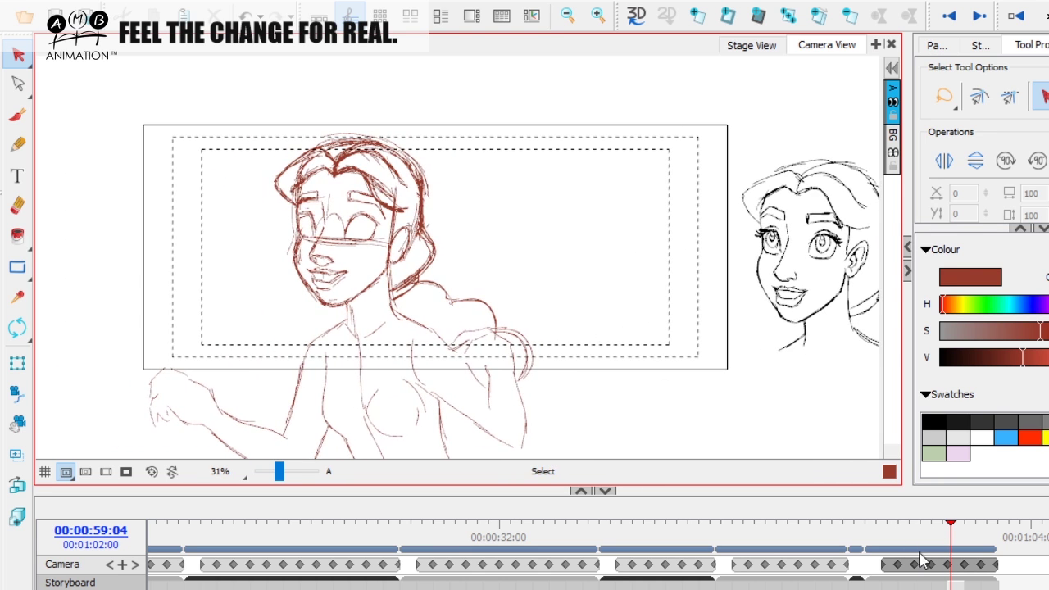
Scrub the storyboard timeline back from the character sketch to the preceding panels
{"action": "mouse_move", "coordinate": [951, 532]}
{"action": "left_mouse_down"}
{"action": "mouse_move", "coordinate": [842, 532]}
{"action": "mouse_move", "coordinate": [988, 534]}
{"action": "mouse_move", "coordinate": [877, 532]}
{"action": "left_mouse_up"}
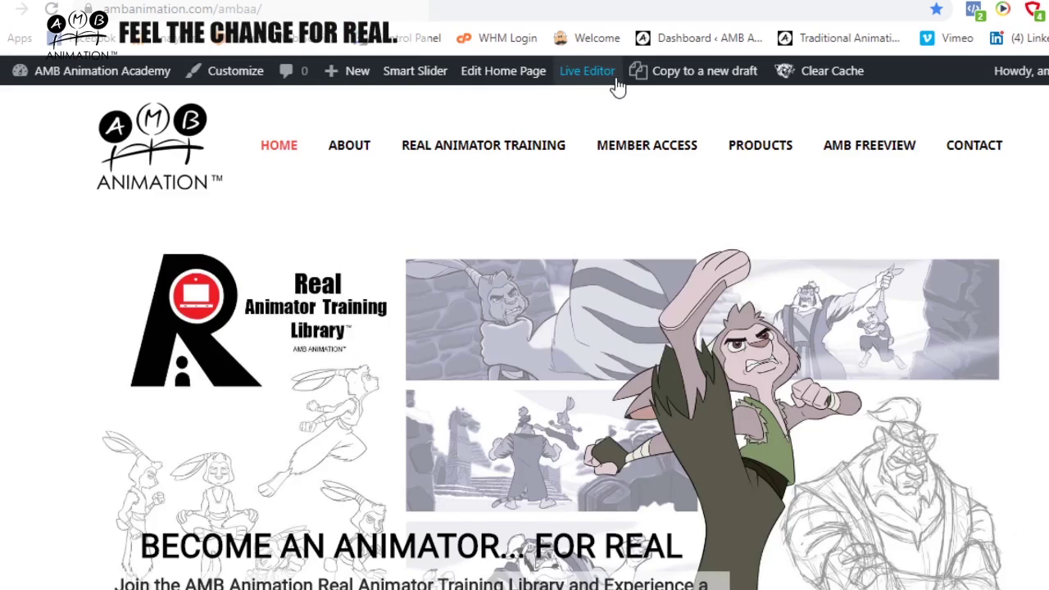
On the AMB Animation website in the browser, enter the Real Animator Training Library from member access and browse its Vimeo group videos
{"action": "mouse_move", "coordinate": [624, 157]}
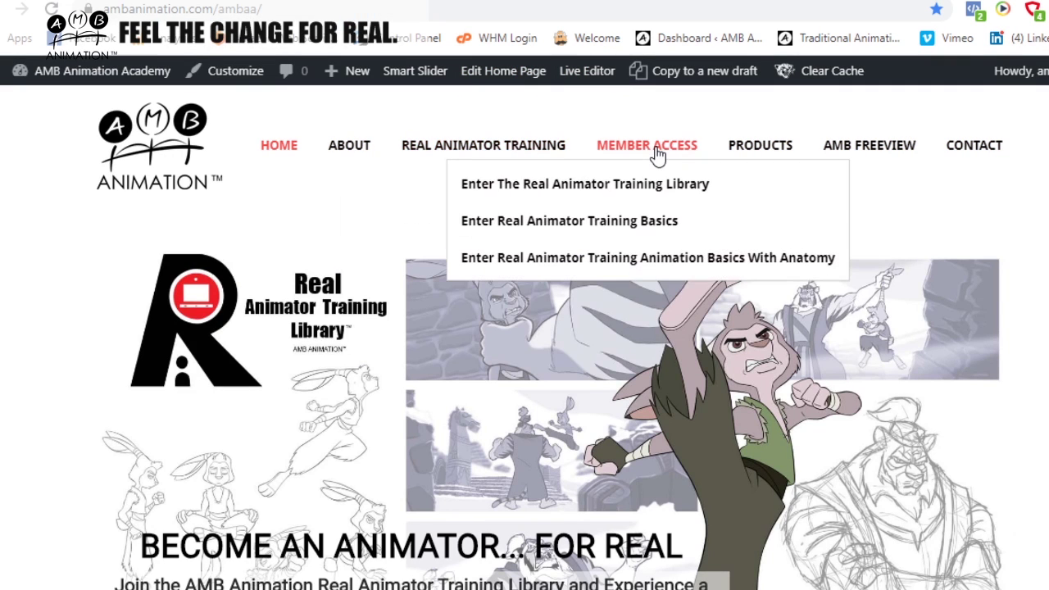
{"action": "left_click", "coordinate": [623, 189]}
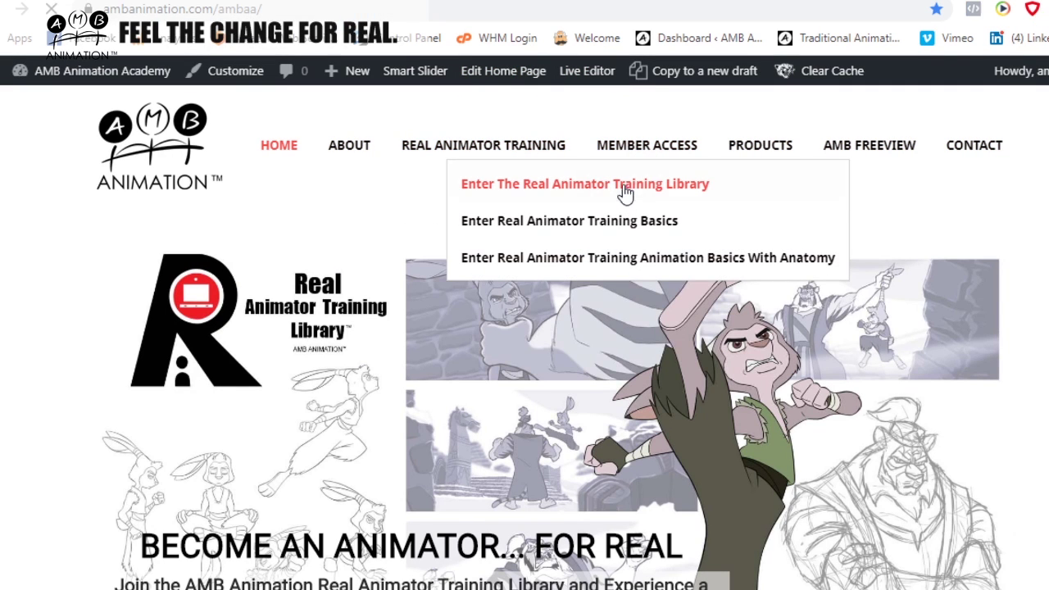
{"action": "scroll", "coordinate": [705, 311], "scroll_direction": "down", "scroll_amount": 4}
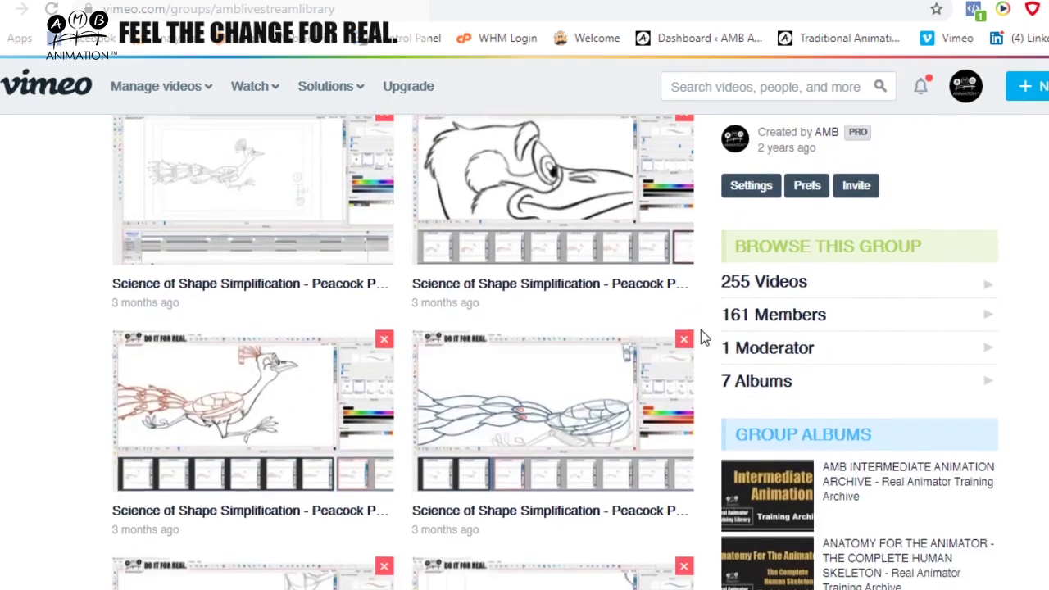
{"action": "scroll", "coordinate": [716, 344], "scroll_direction": "down", "scroll_amount": 3}
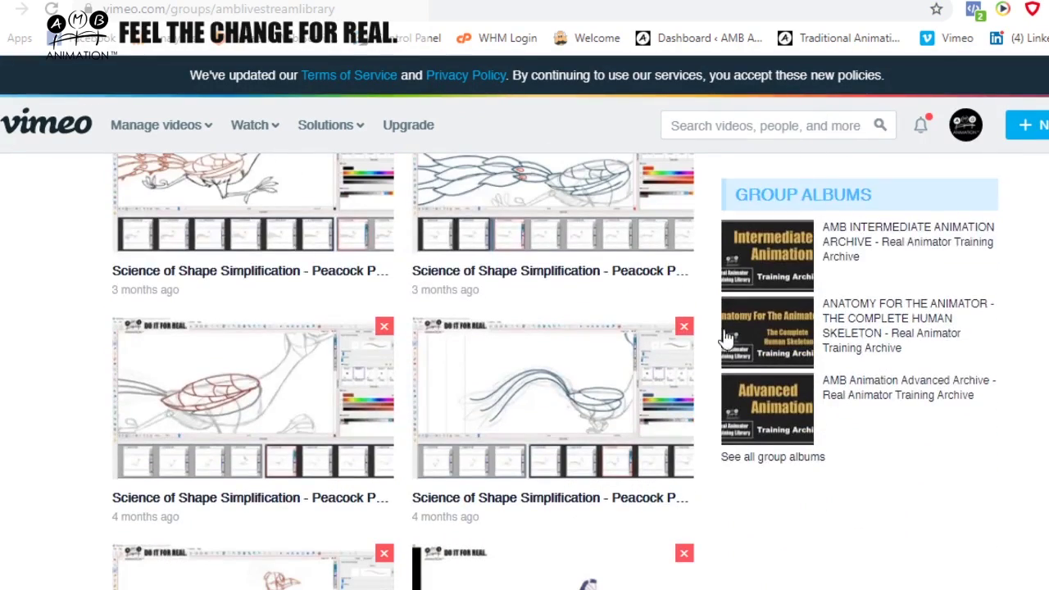
Open the group's full album list and look through the training and tutorial archives
{"action": "scroll", "coordinate": [727, 332], "scroll_direction": "up", "scroll_amount": 2}
{"action": "left_click", "coordinate": [752, 327]}
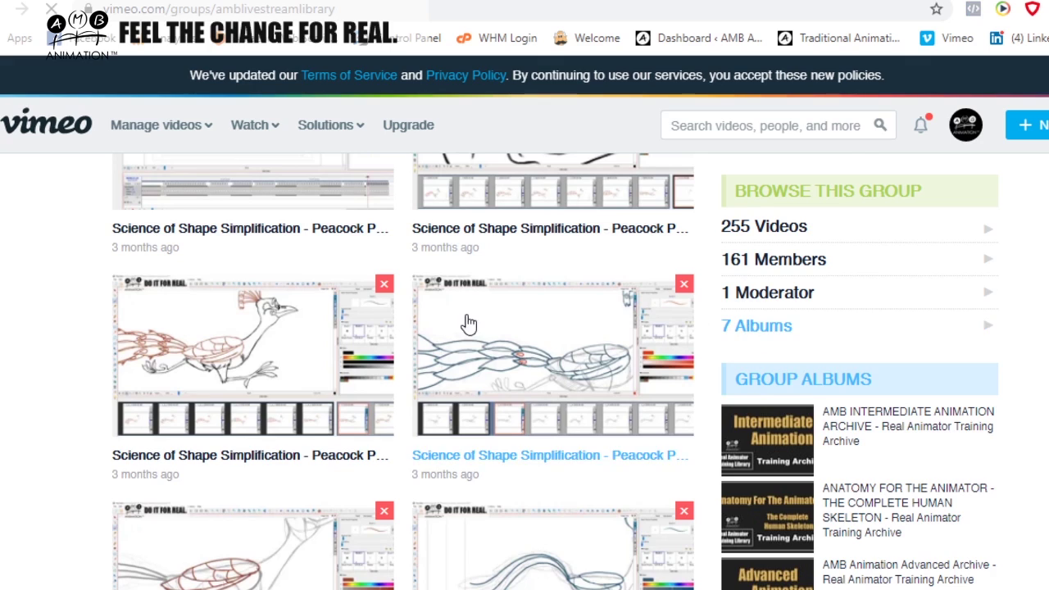
{"action": "scroll", "coordinate": [379, 347], "scroll_direction": "down", "scroll_amount": 5}
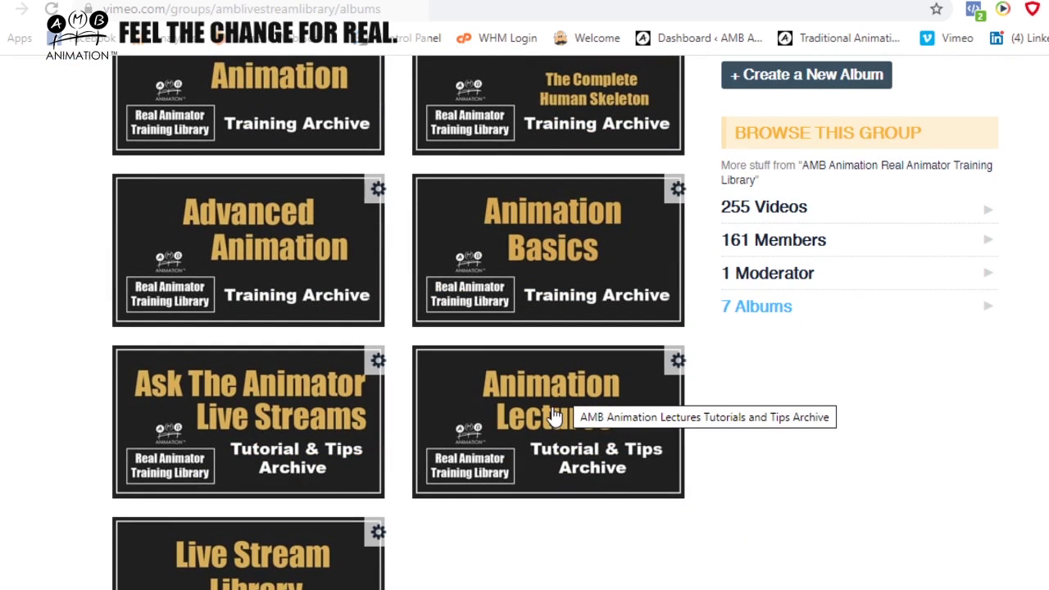
{"action": "scroll", "coordinate": [975, 557], "scroll_direction": "up", "scroll_amount": 1}
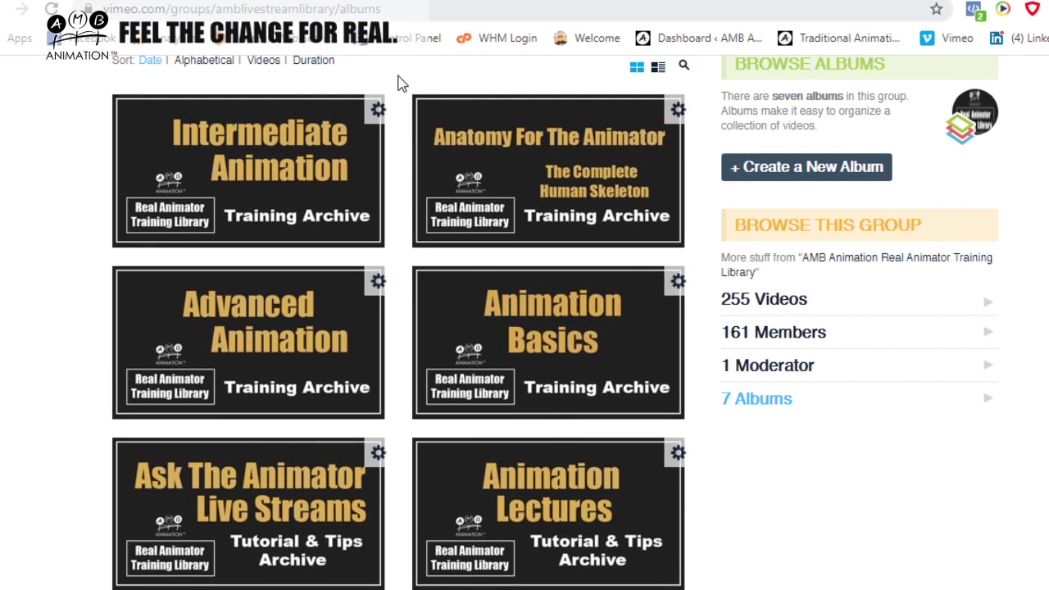